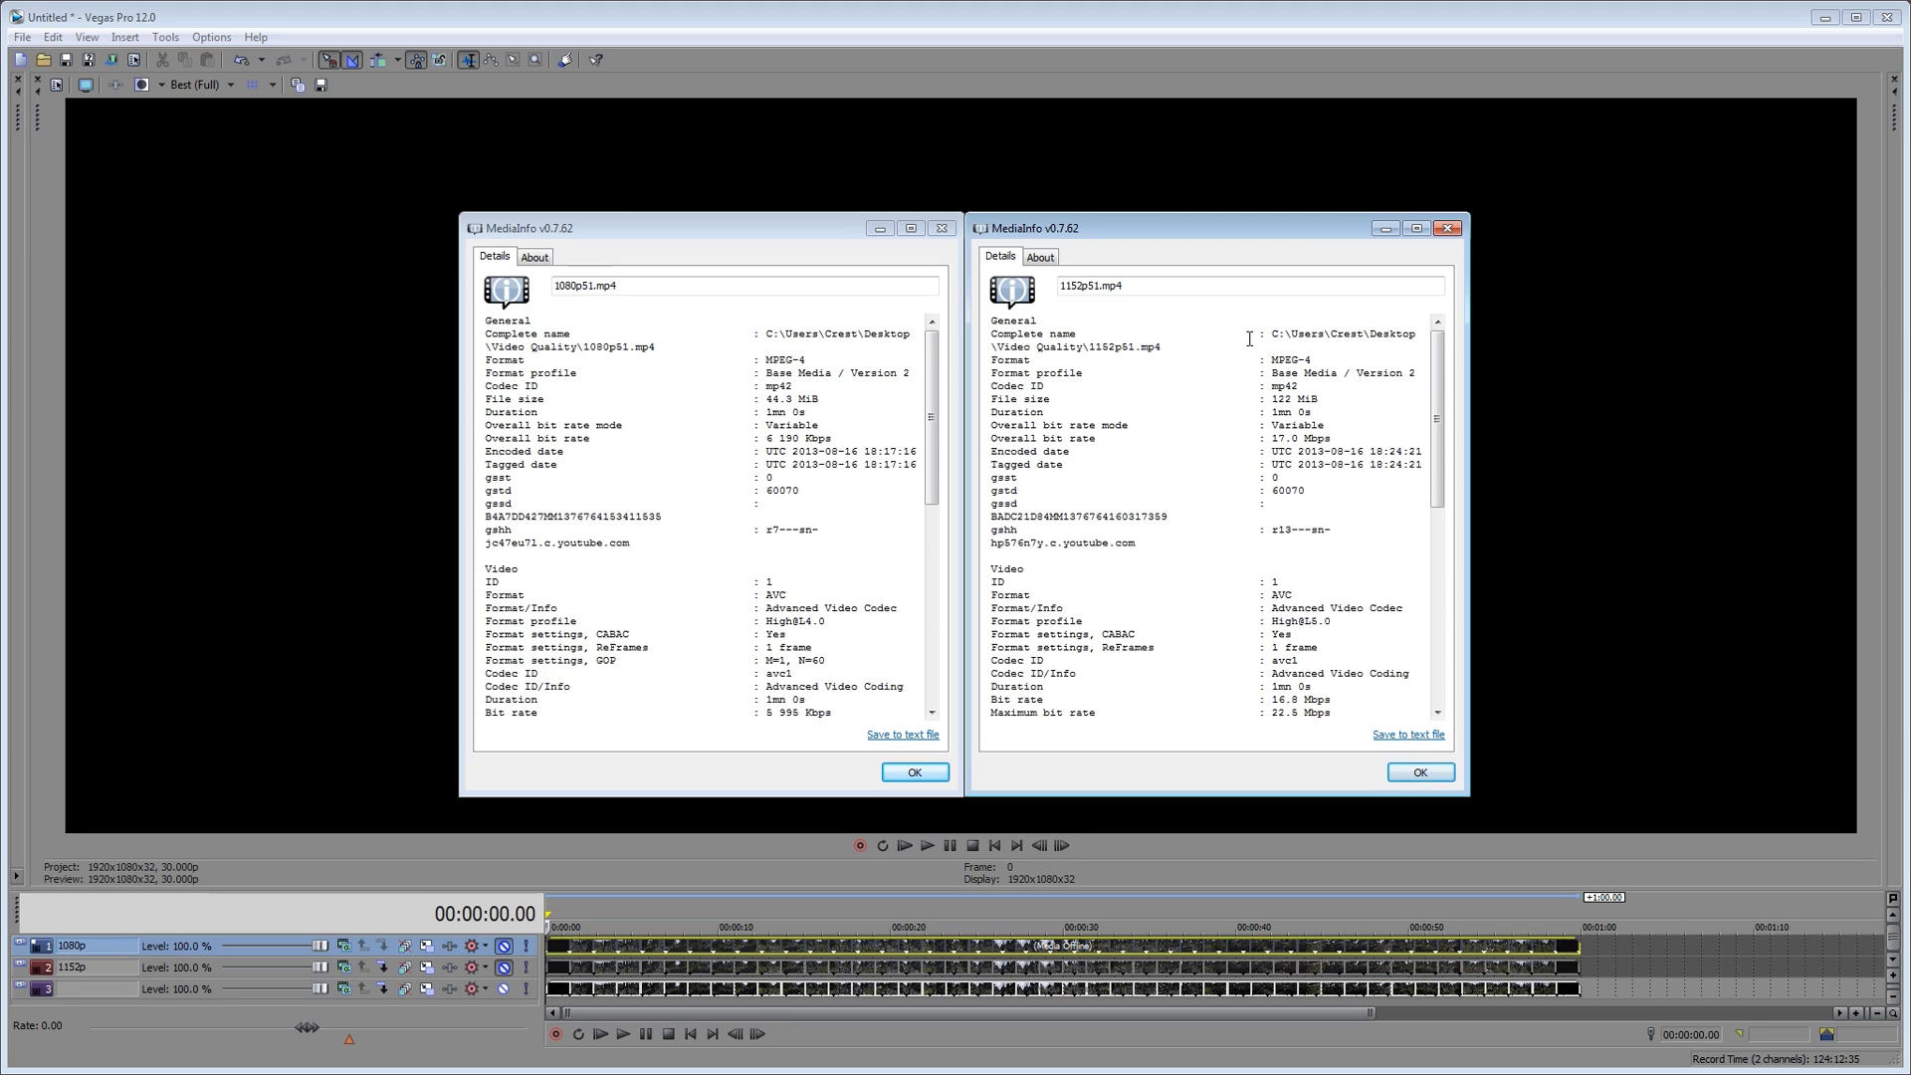
Compare the video and audio details of 1080p51.mp4 and 1152p51.mp4 side by side, and minimize both info windows
click(821, 245)
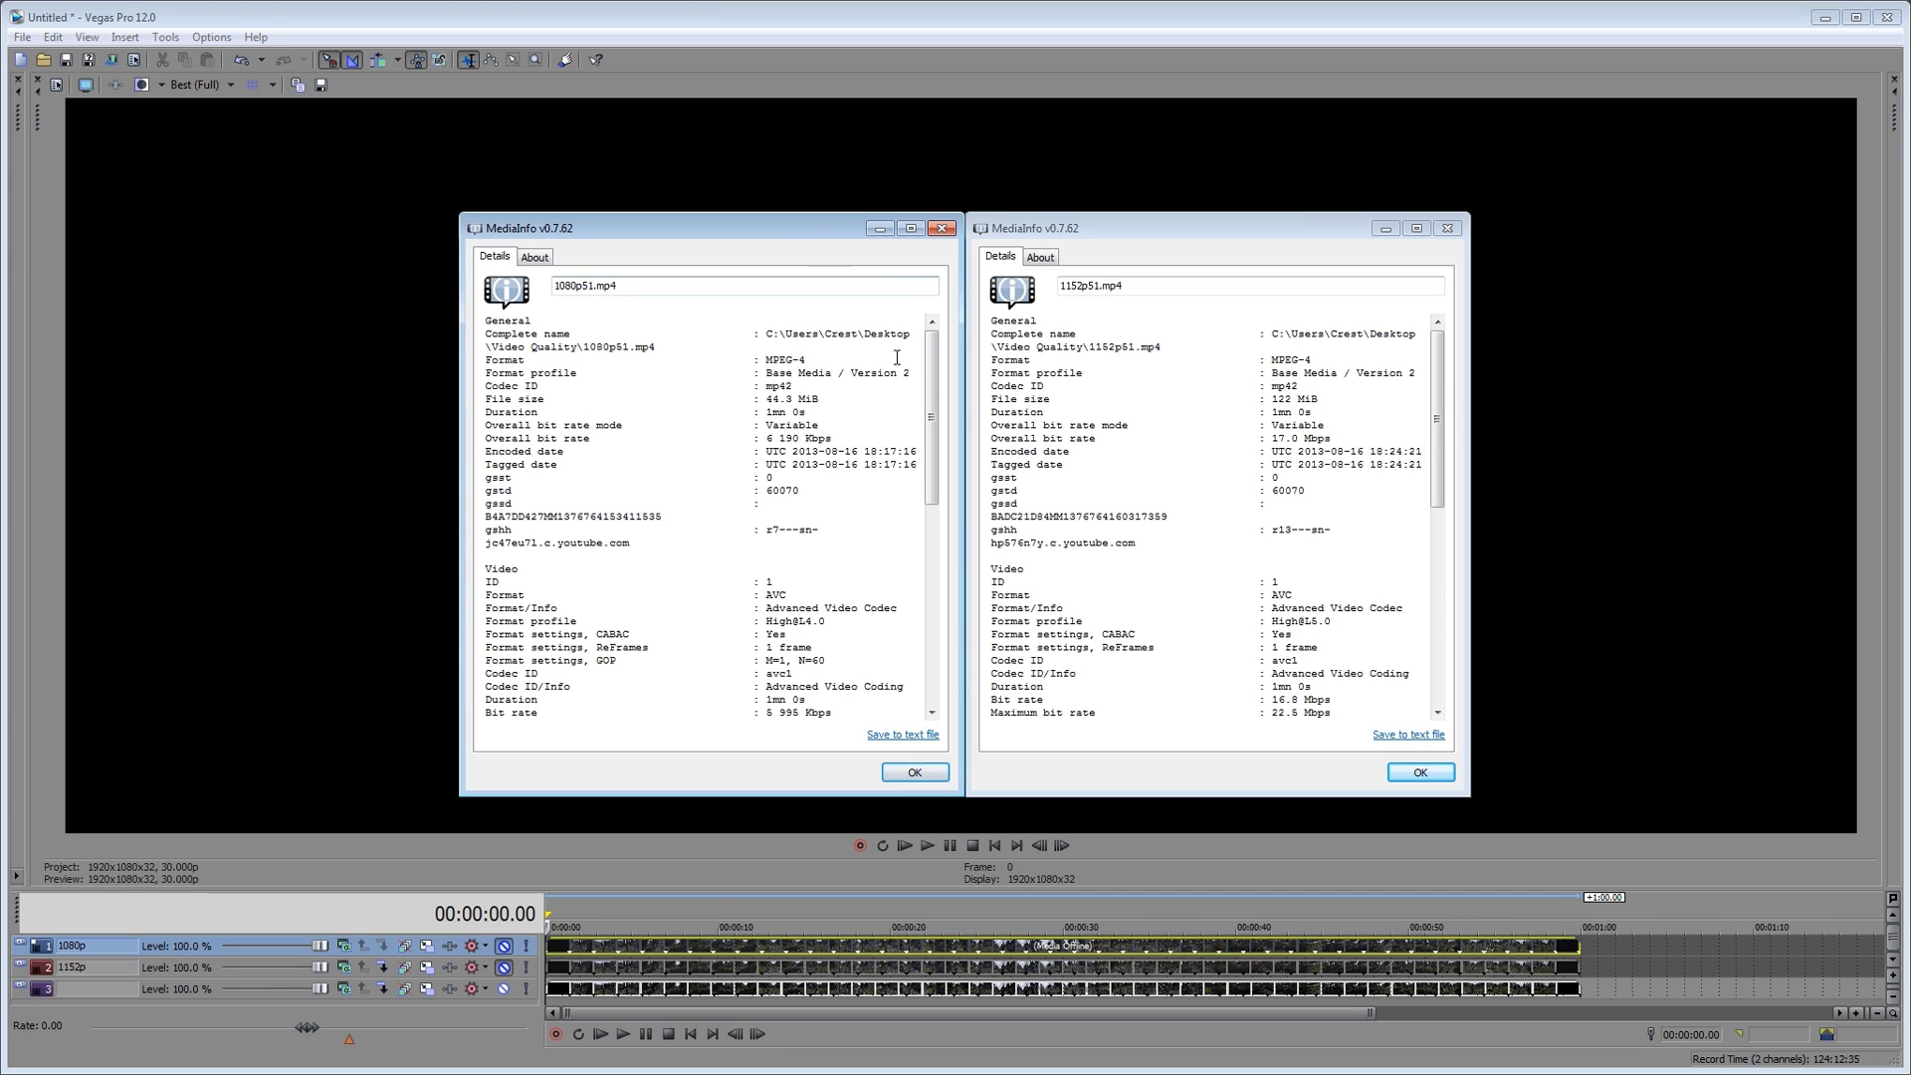
drag(932, 380, 932, 488)
drag(1436, 419, 1436, 522)
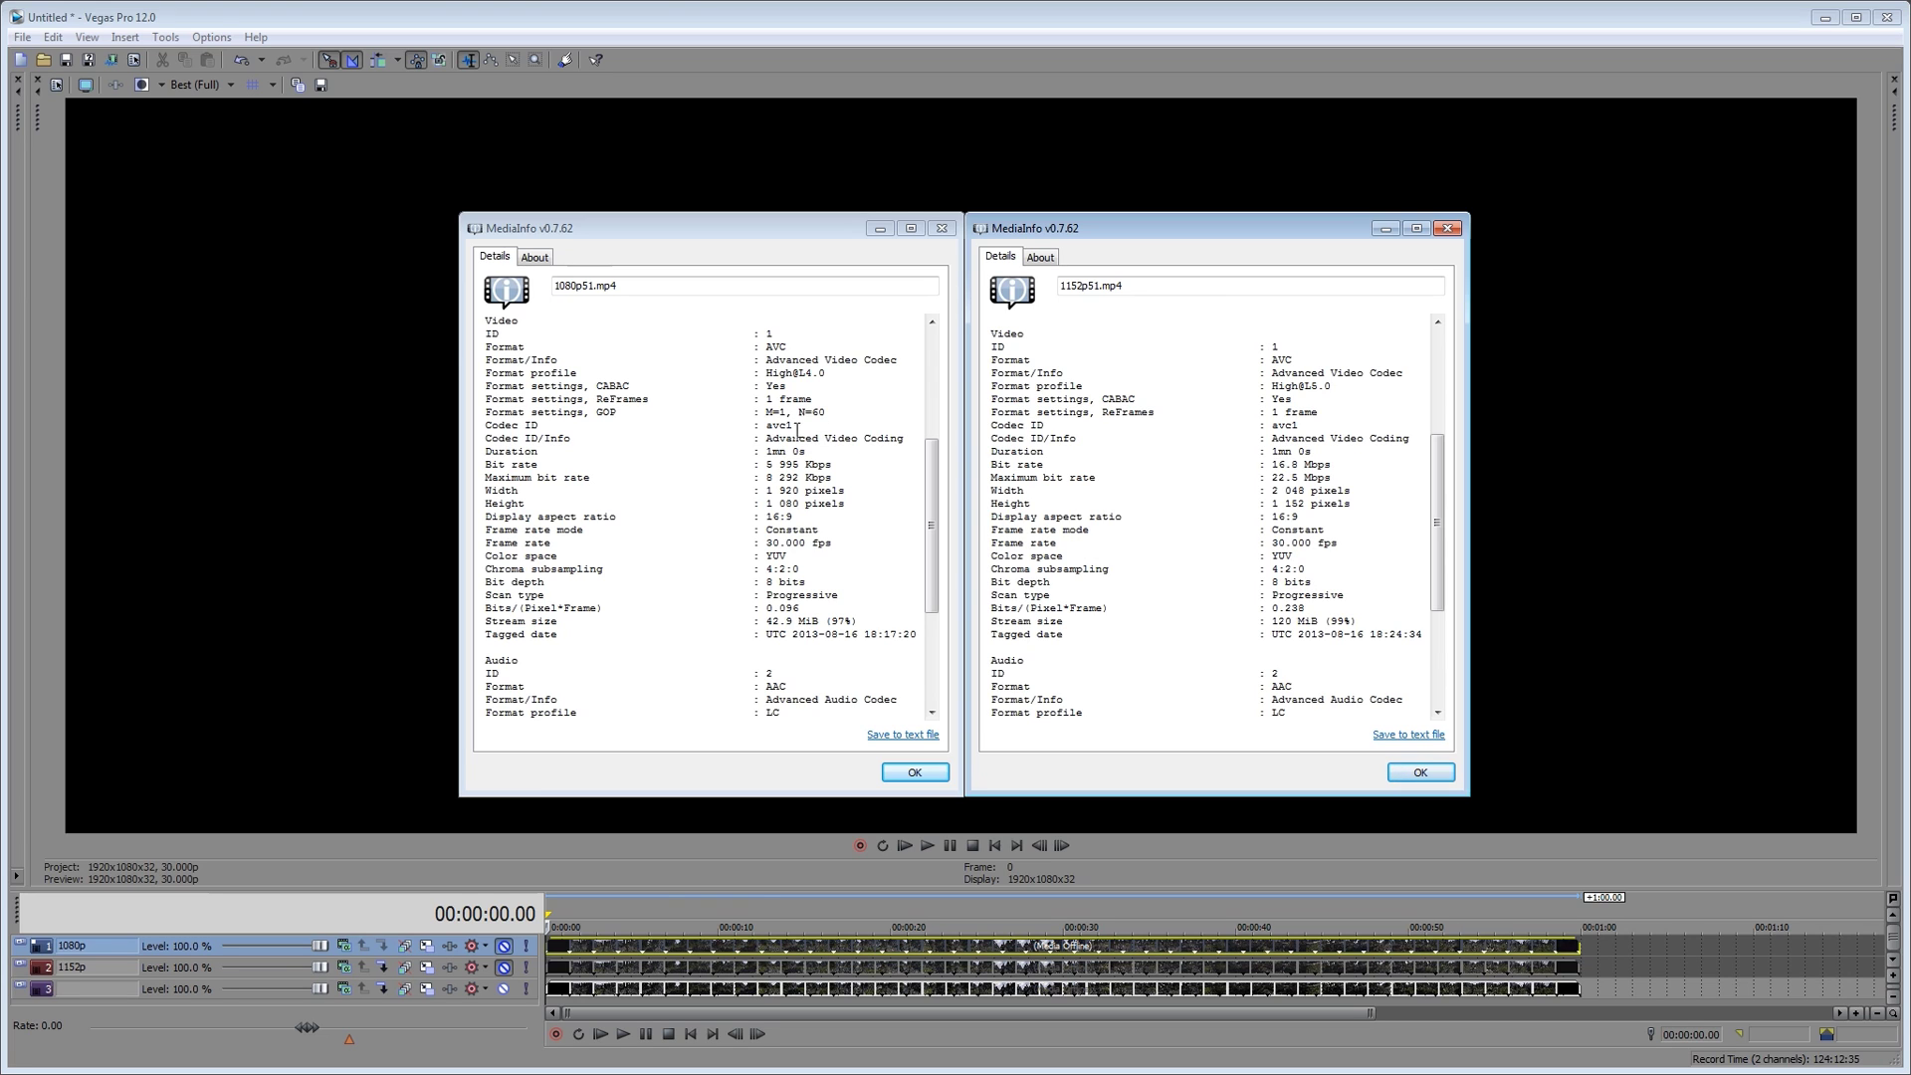
drag(932, 527, 931, 617)
drag(1440, 558, 1455, 647)
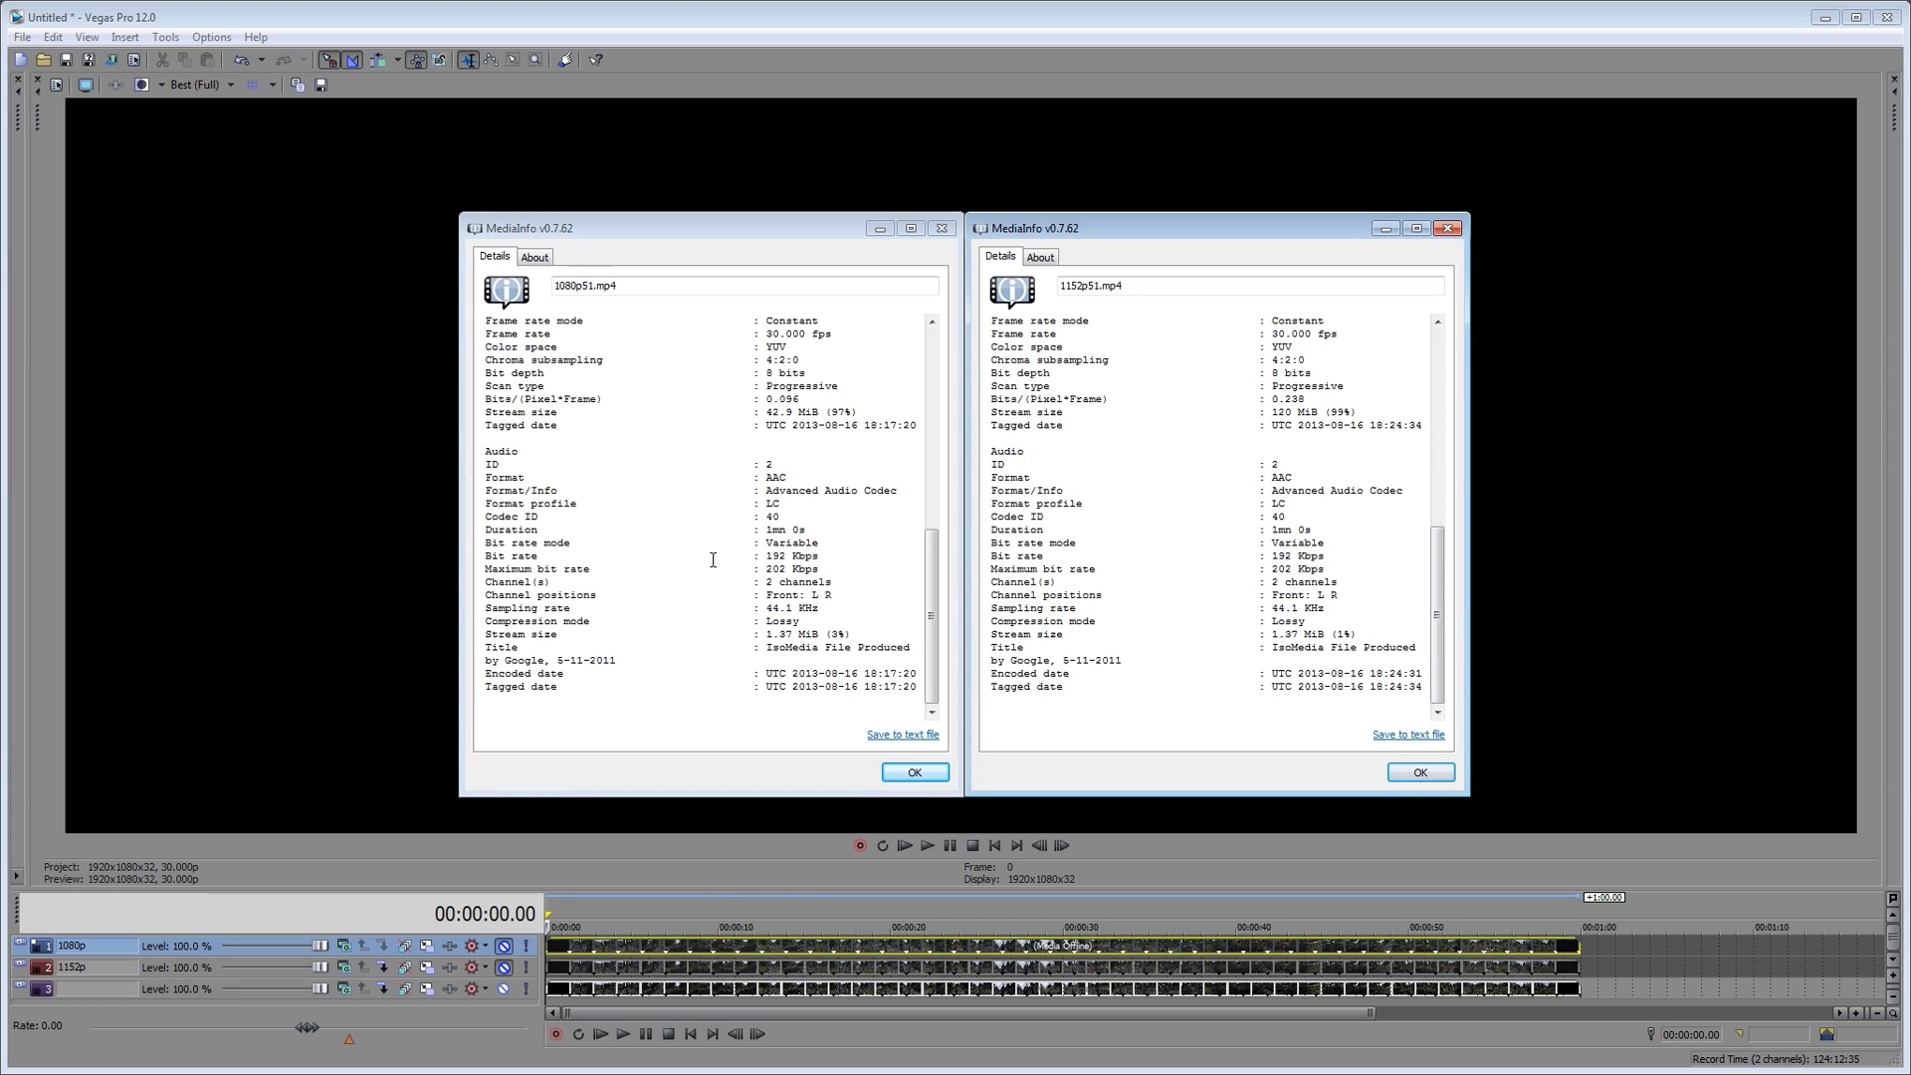
scroll(835, 589, up, 5)
scroll(1194, 517, up, 5)
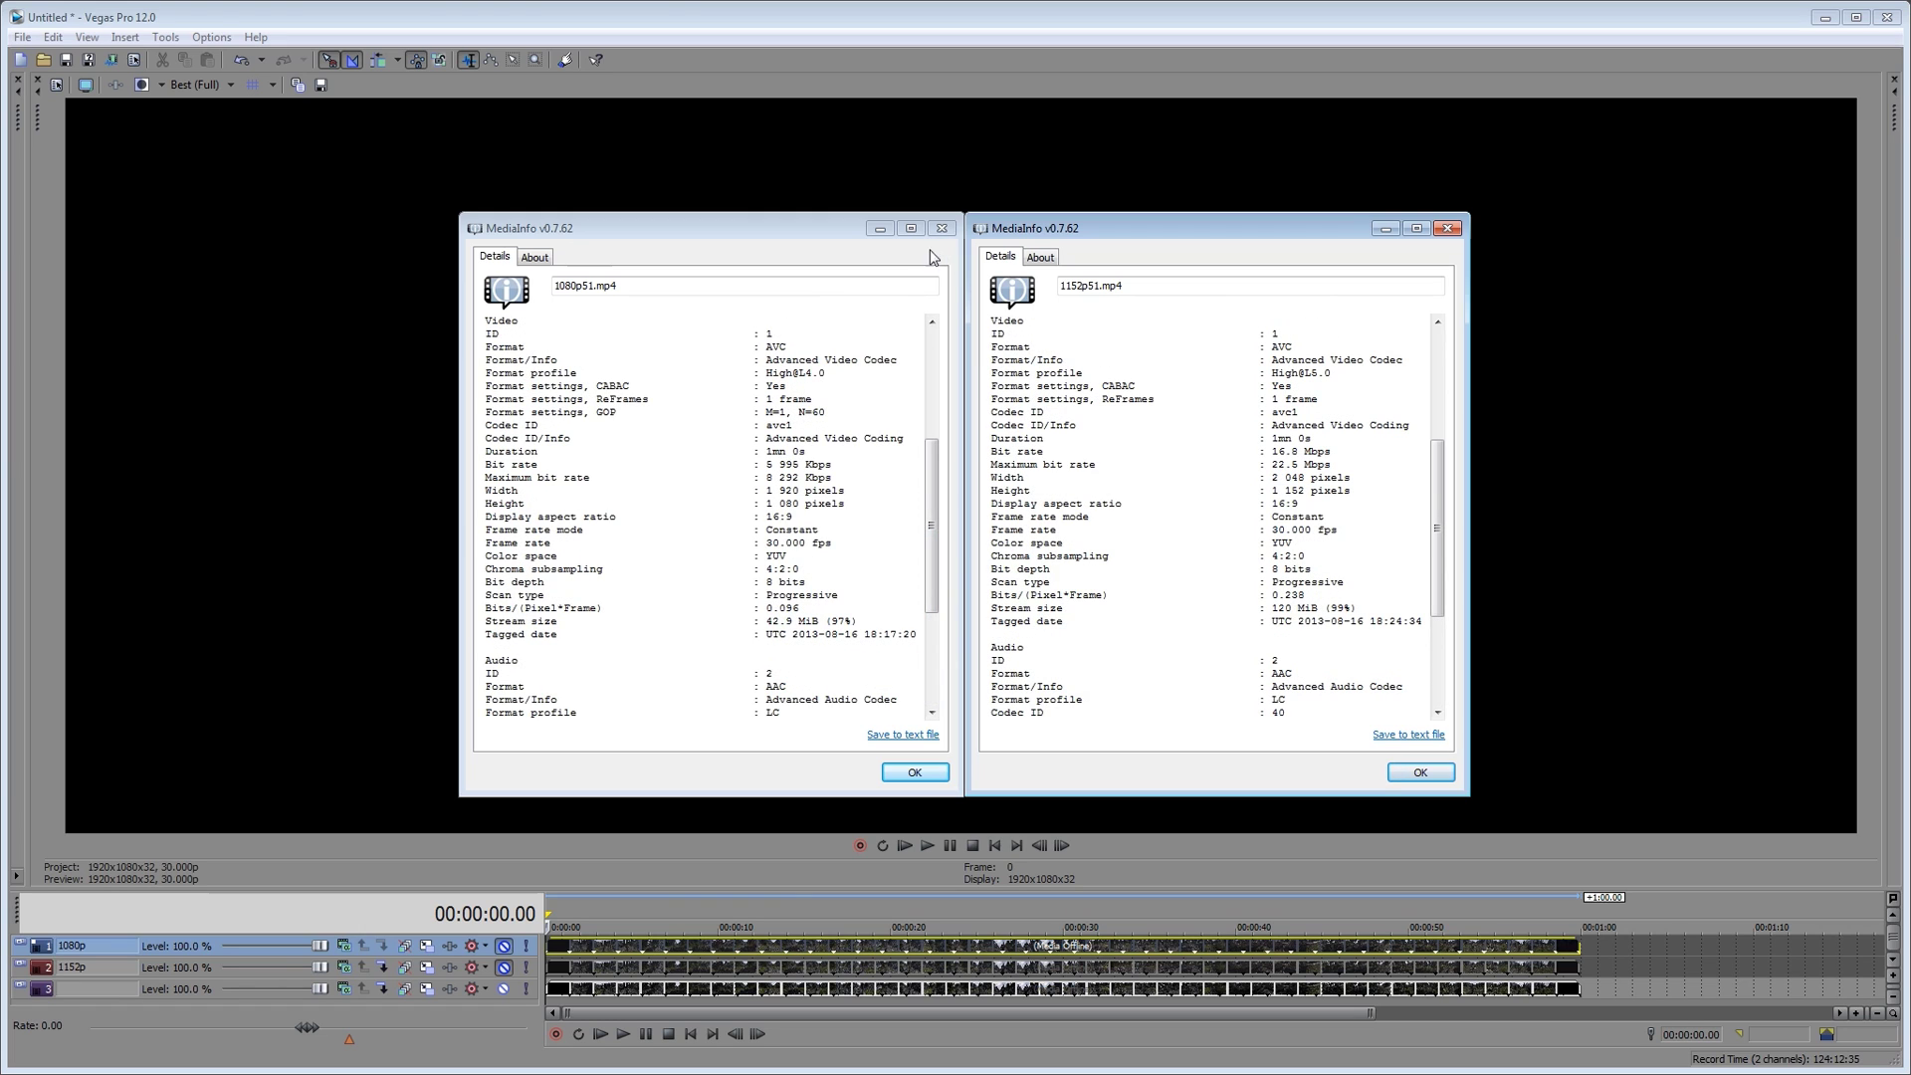
click(880, 232)
click(1386, 228)
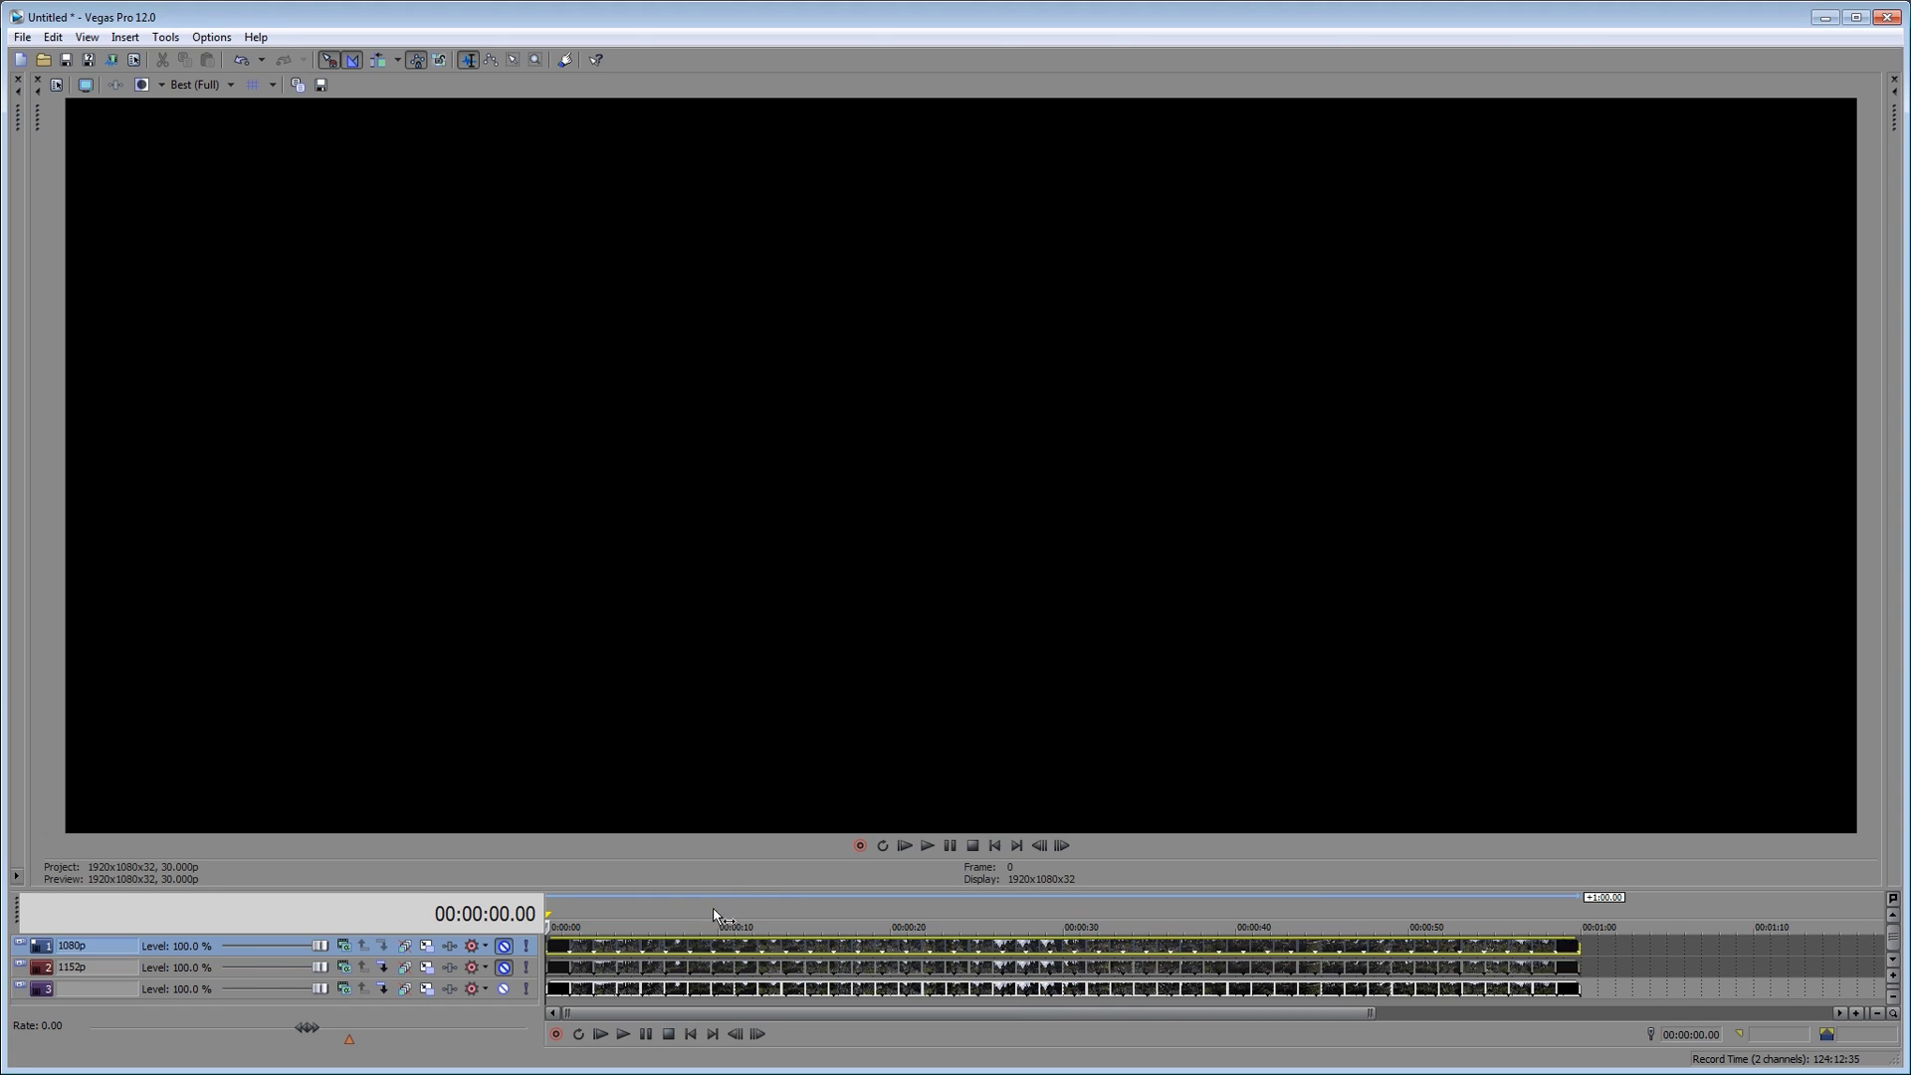
Preview the original footage at 00:00:04.26 and 00:00:21.24 on the timeline
click(629, 947)
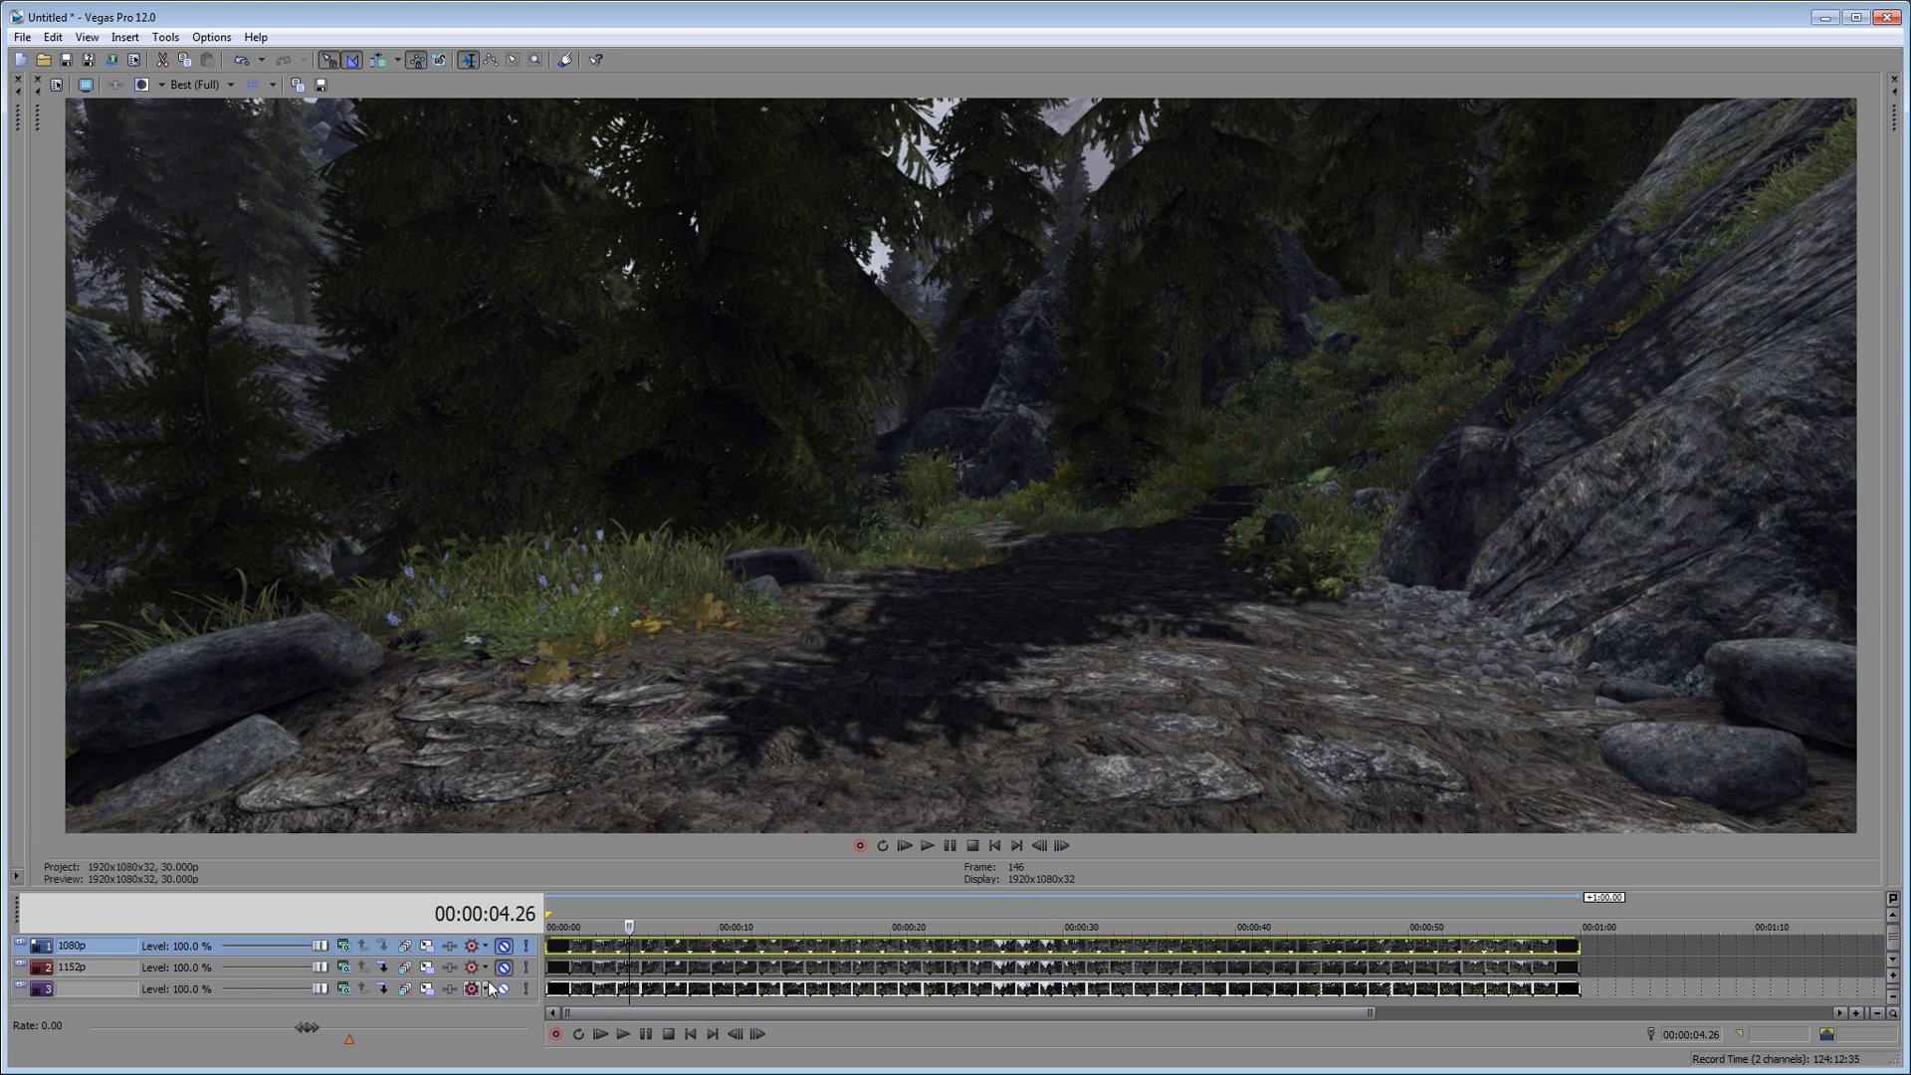
click(100, 992)
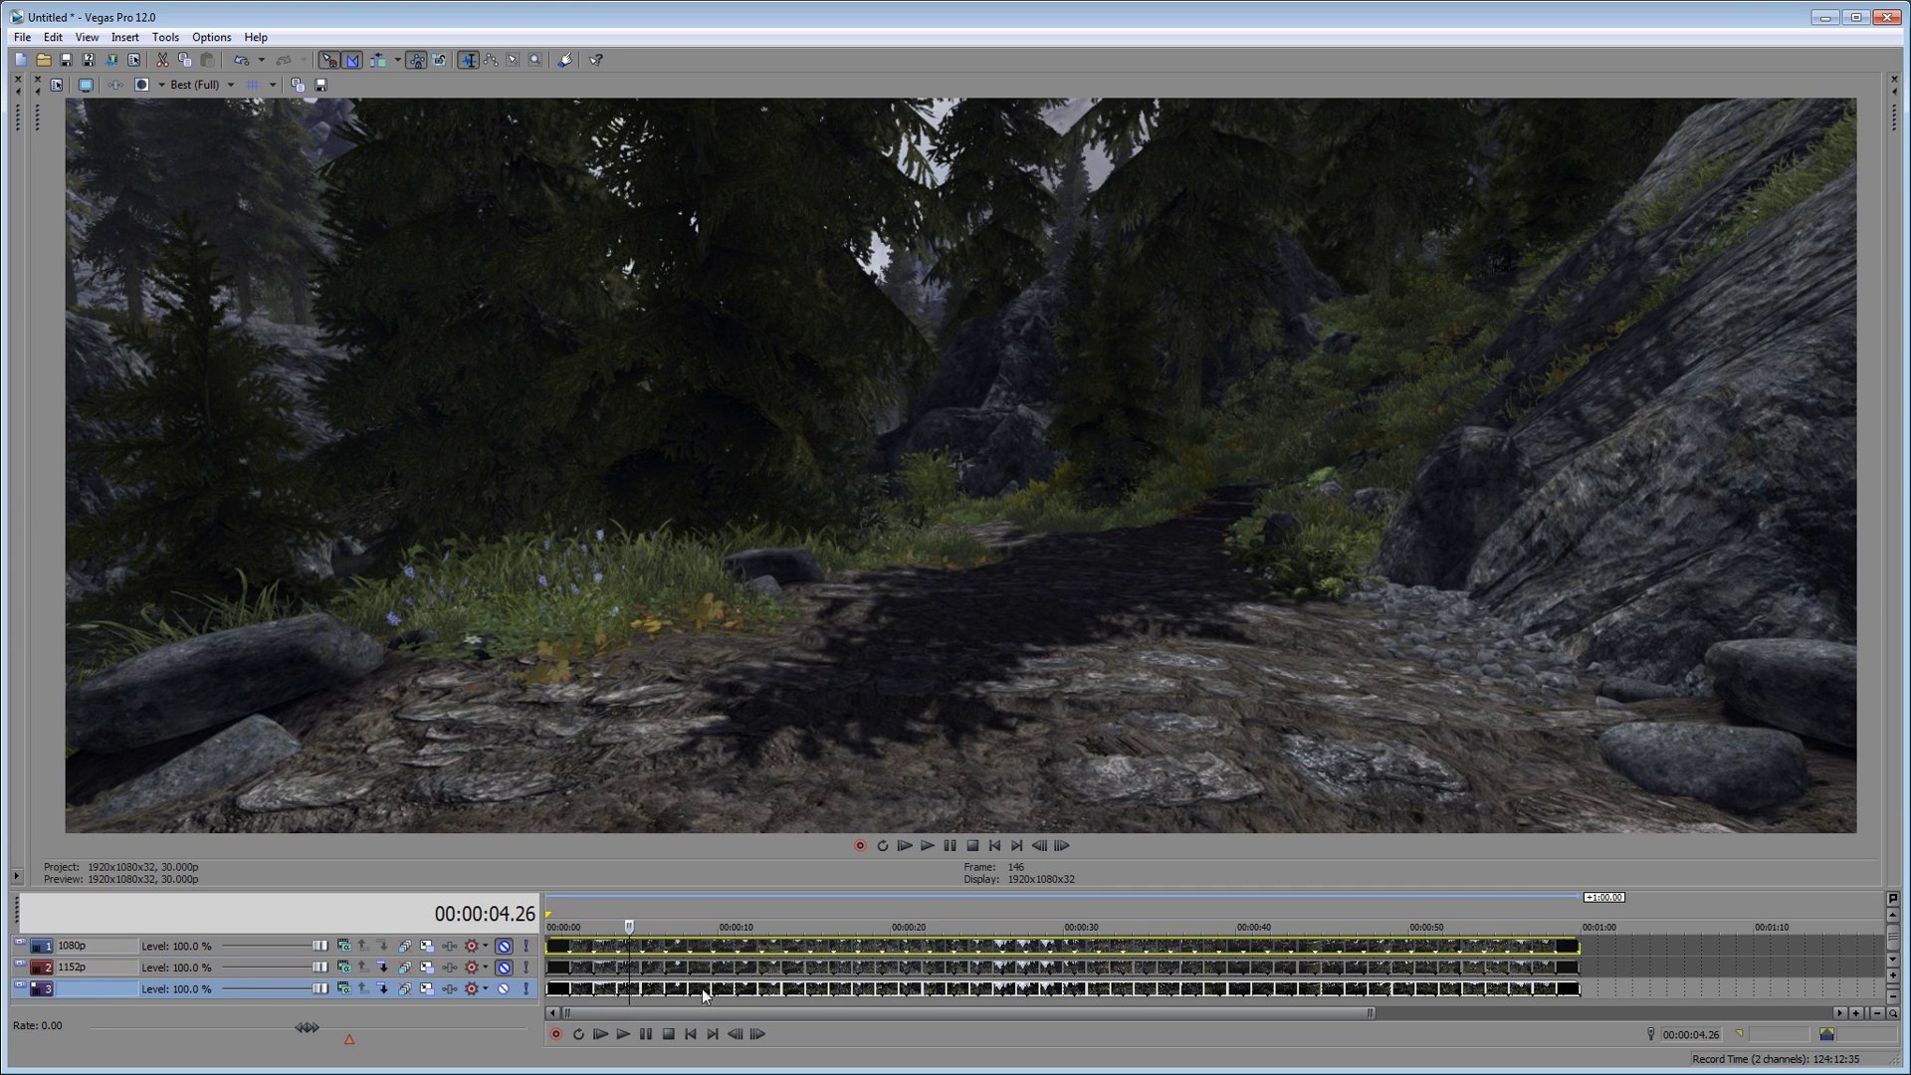
click(923, 950)
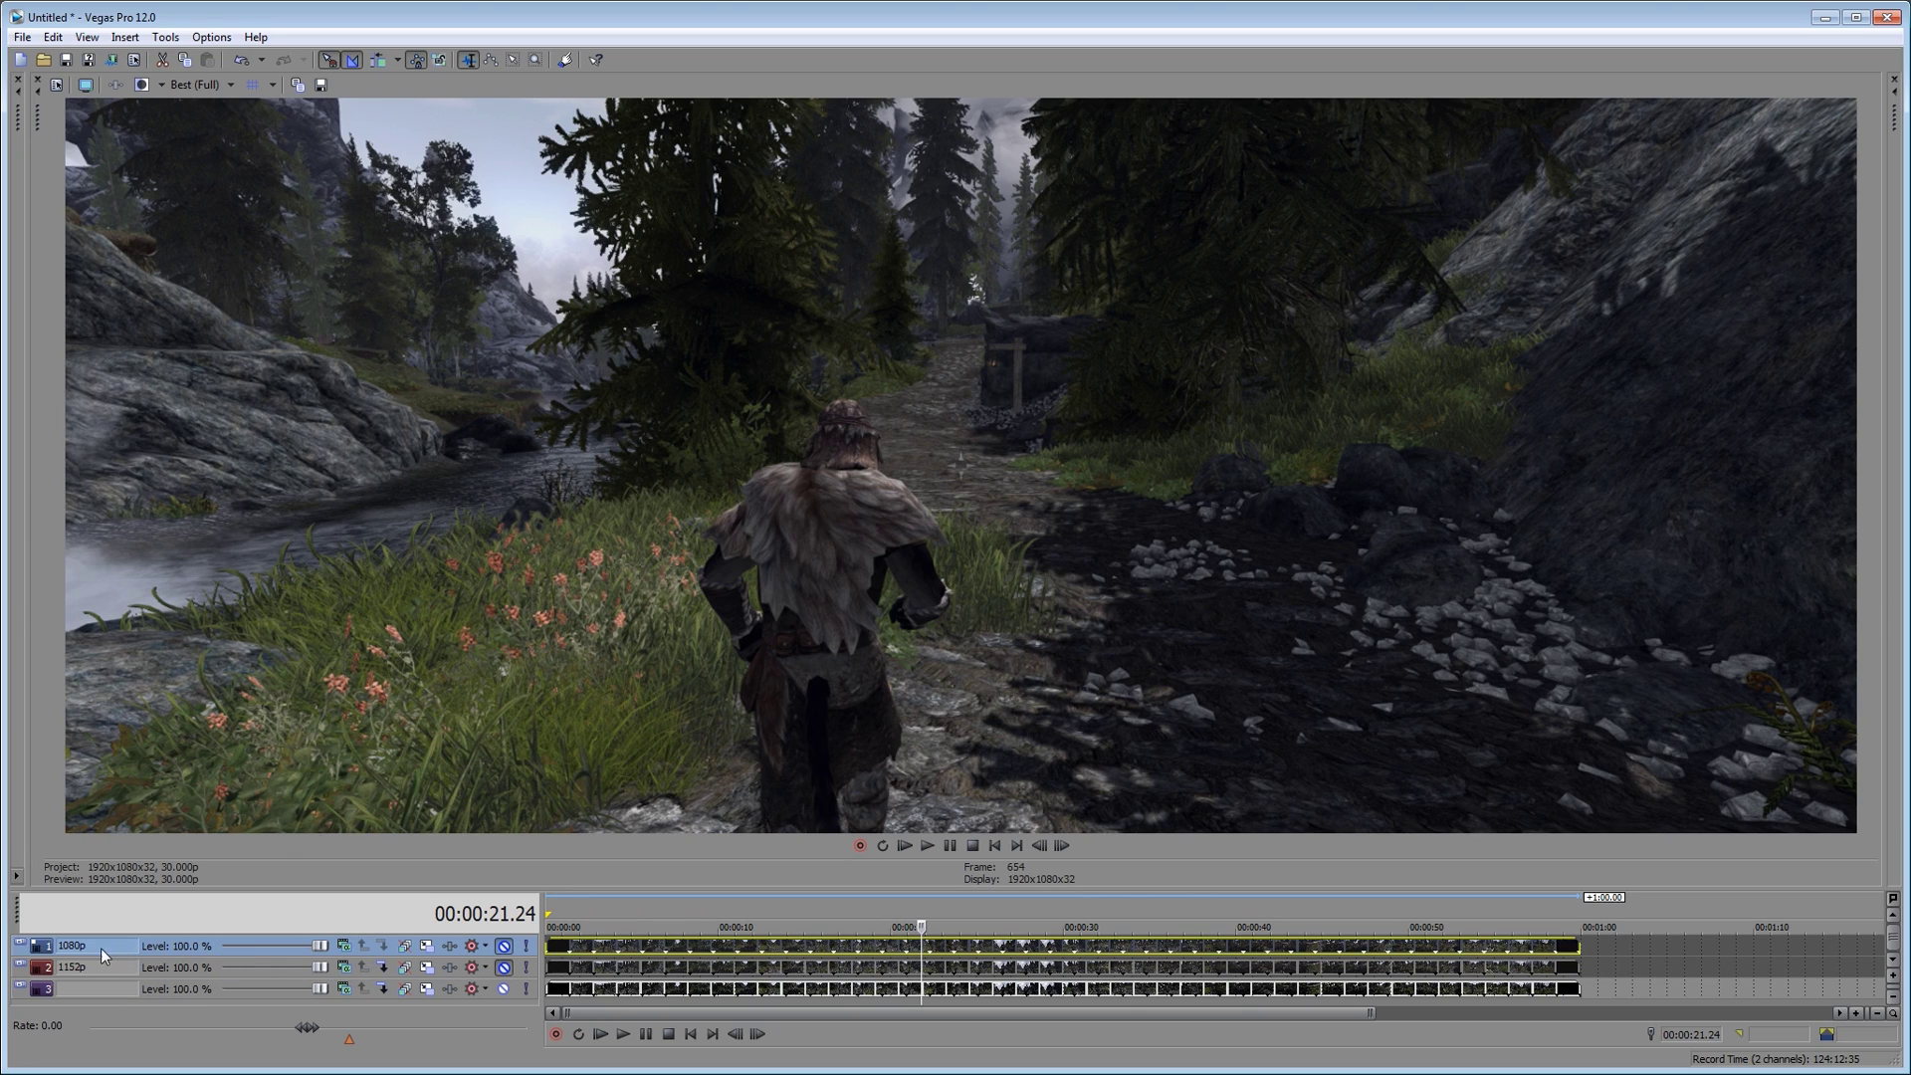
Review the project's video properties and close them unchanged
right_click(869, 519)
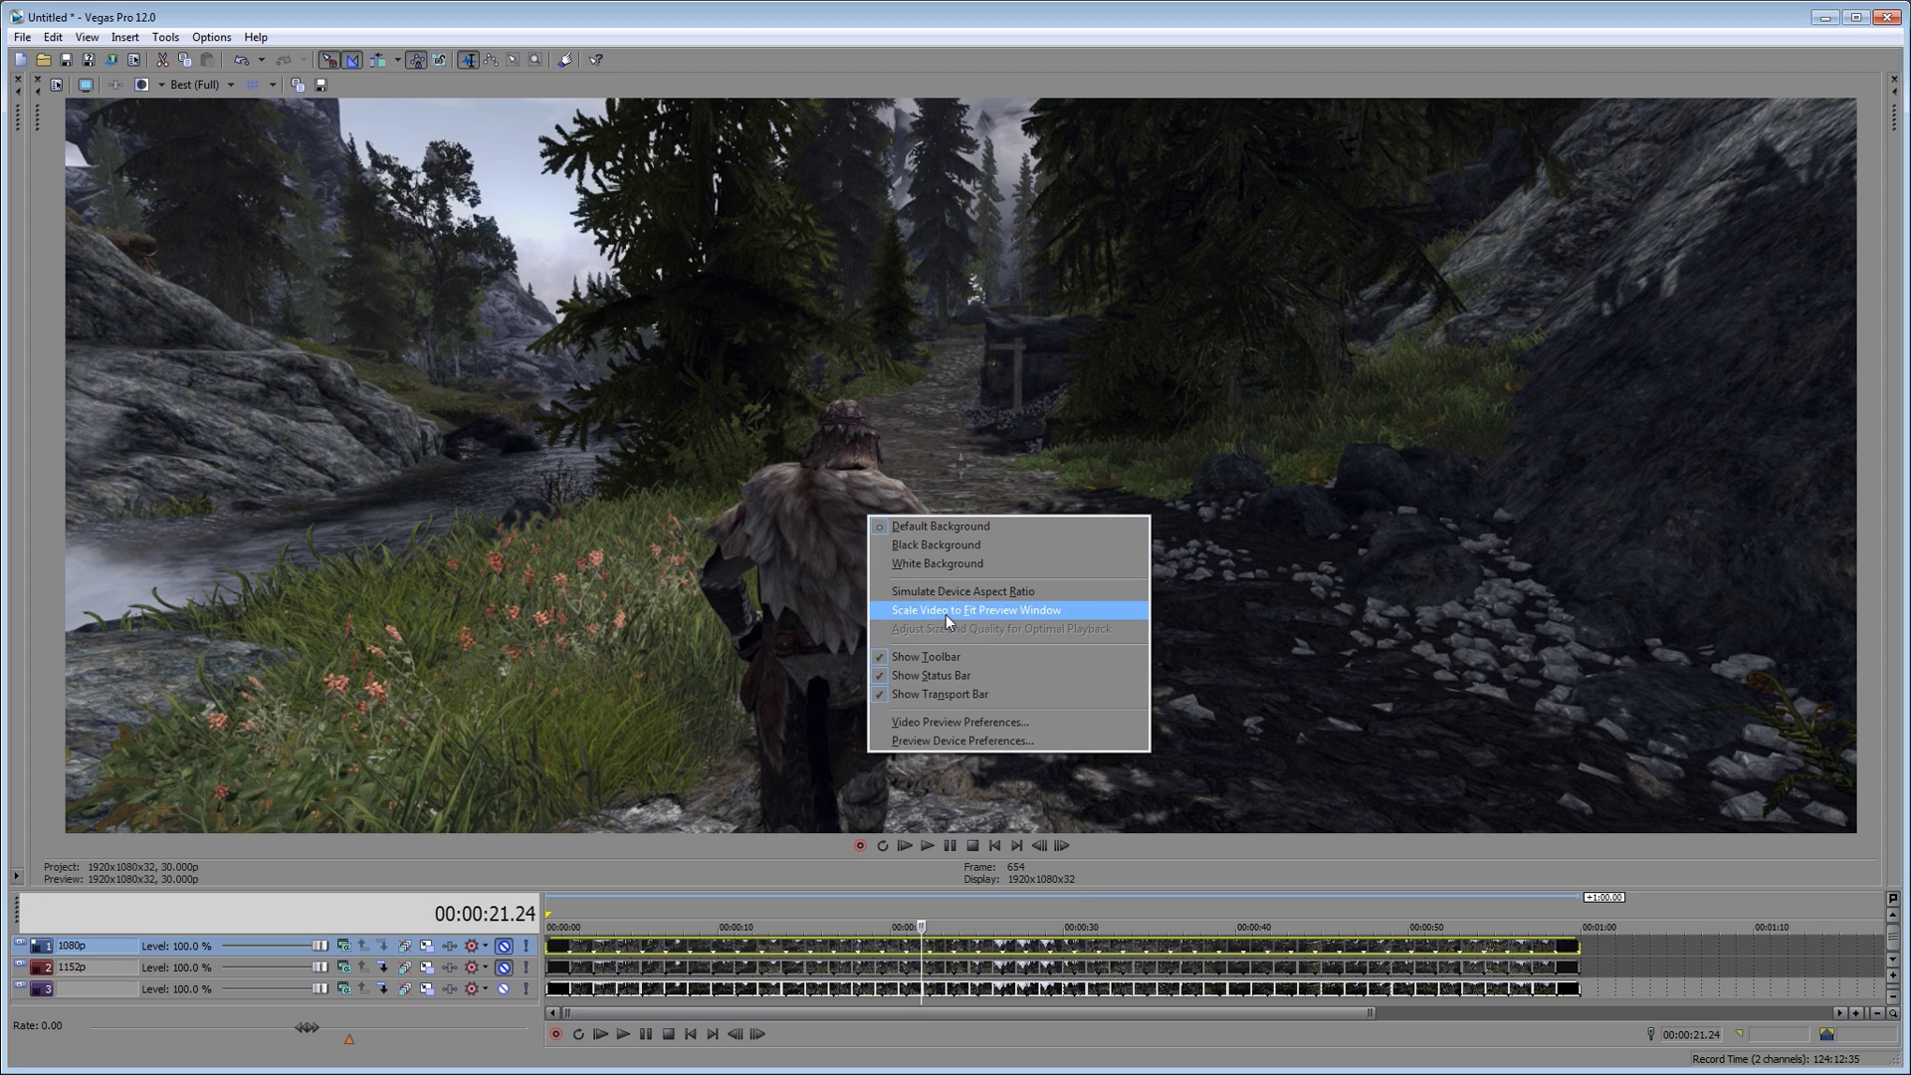
click(527, 560)
click(134, 60)
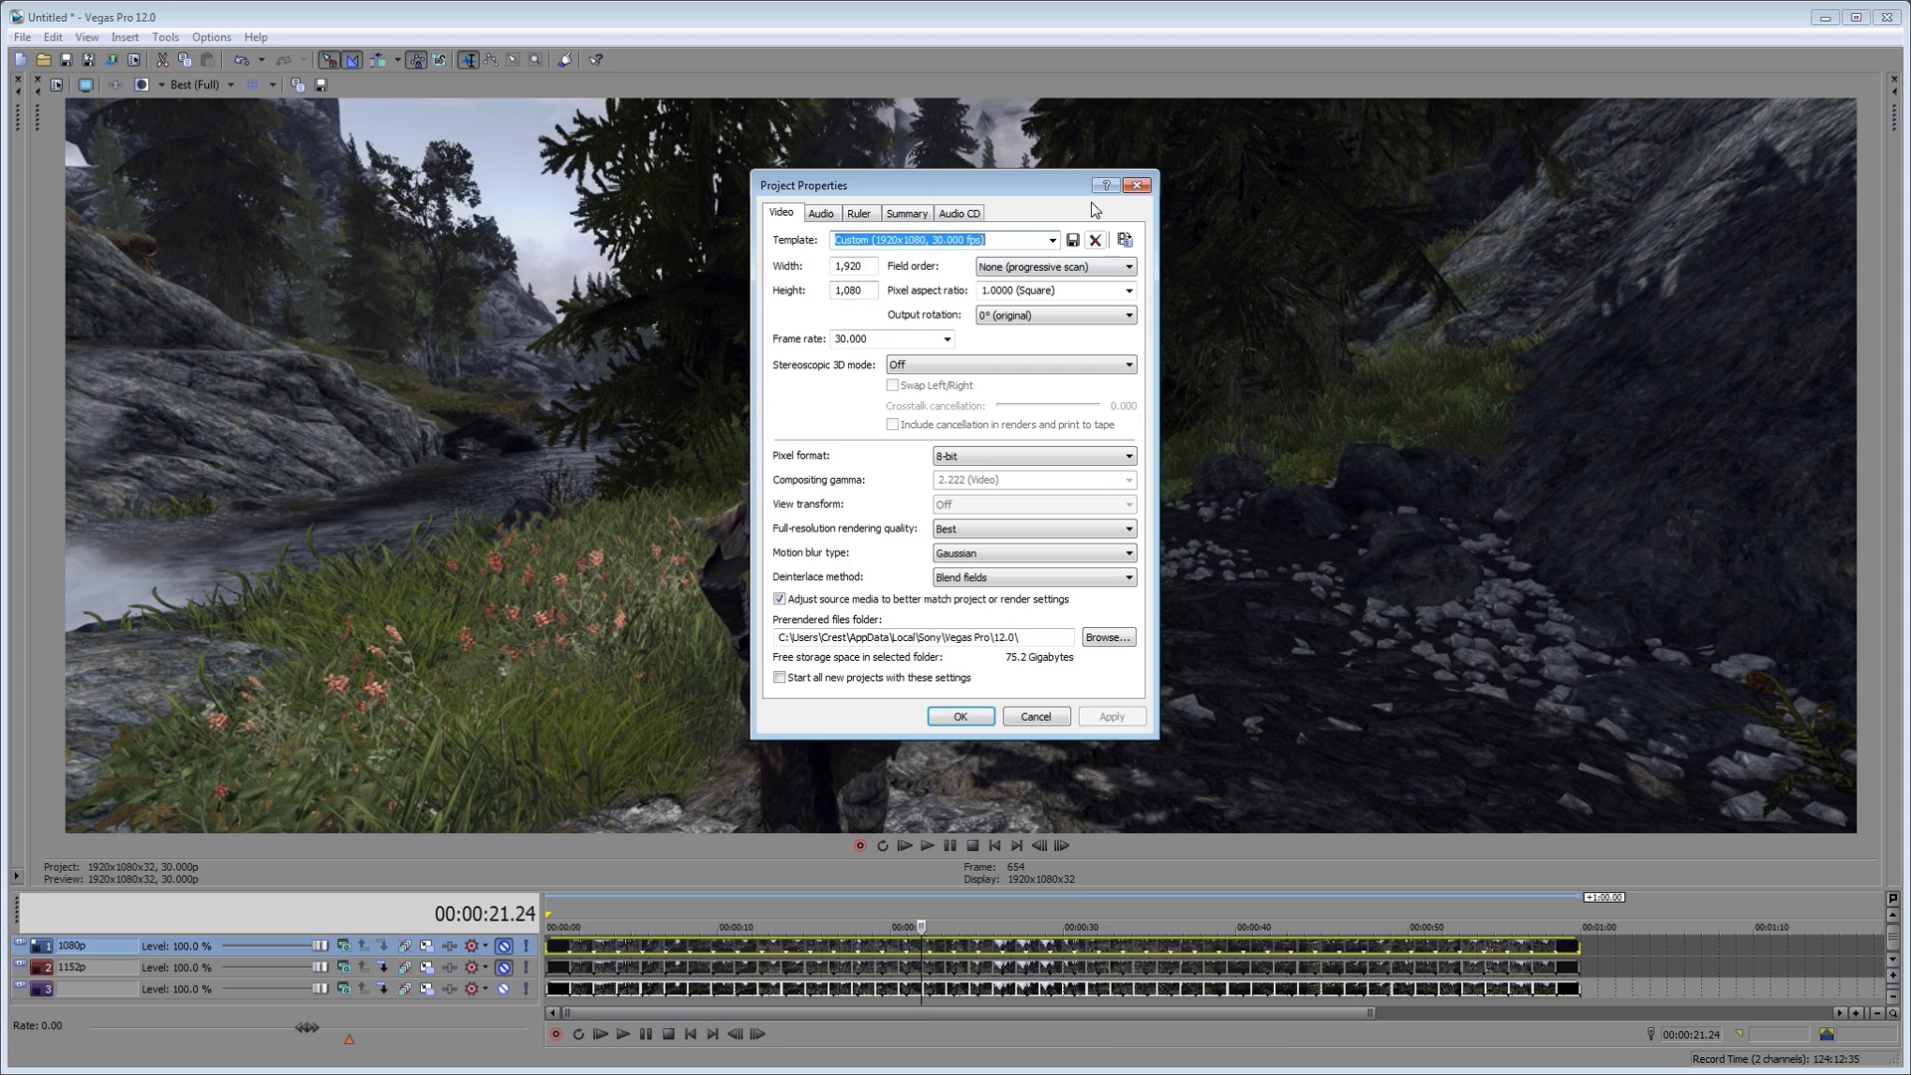
click(1135, 184)
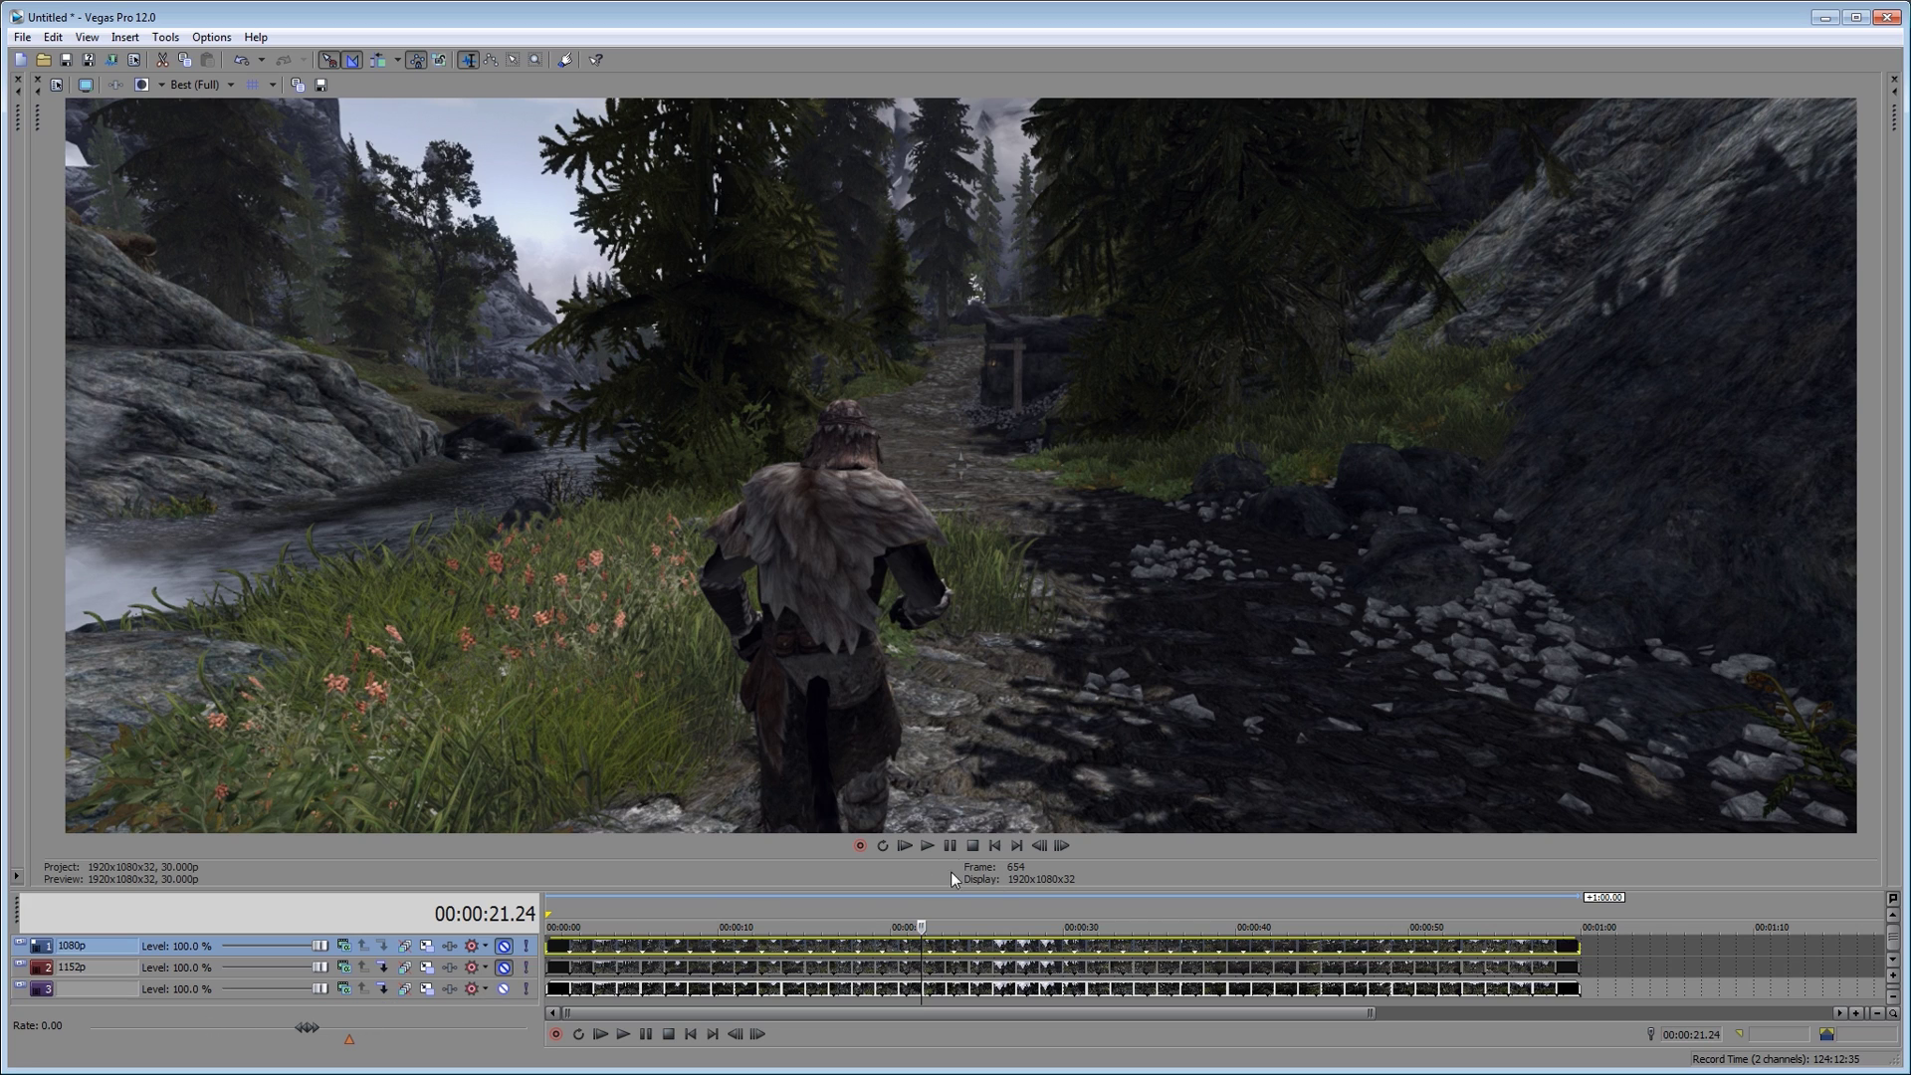
Play back the original footage, pause it, and place the playhead at 00:00:12.24
key(space)
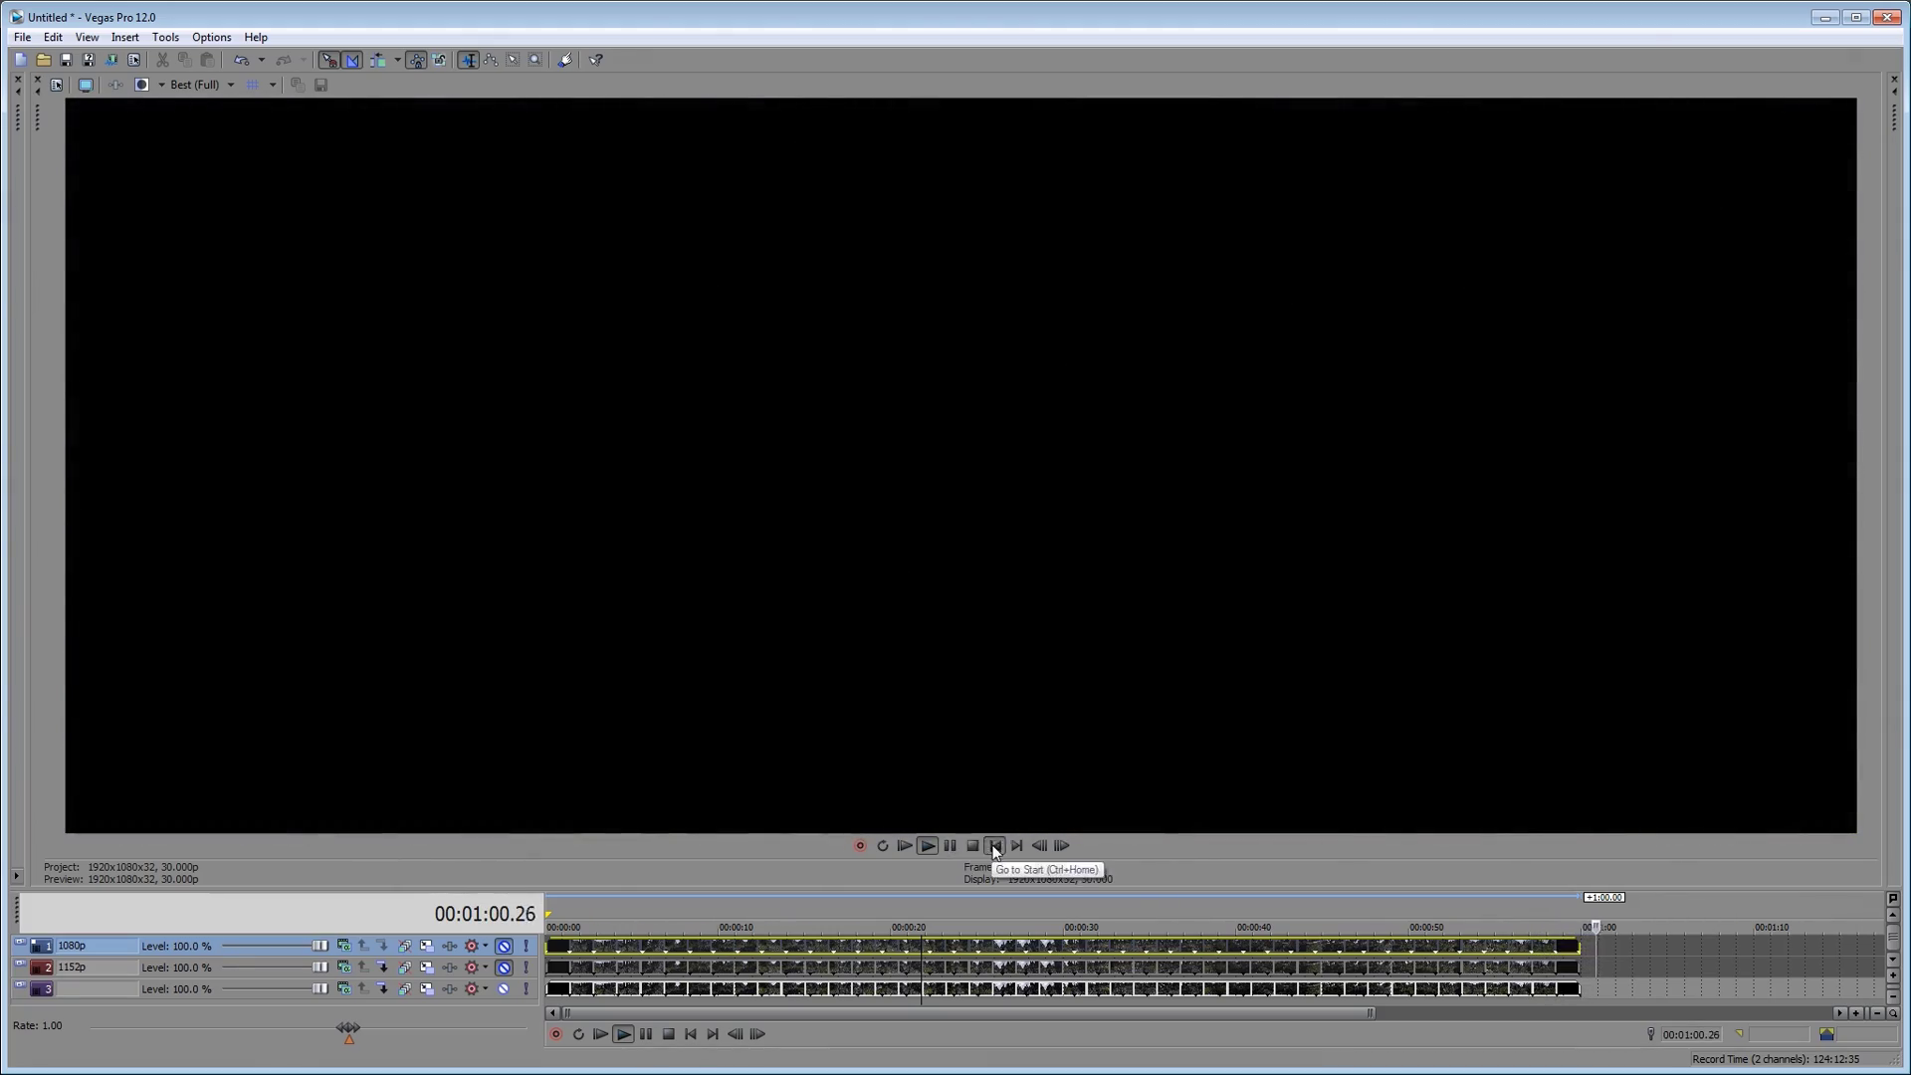
click(940, 845)
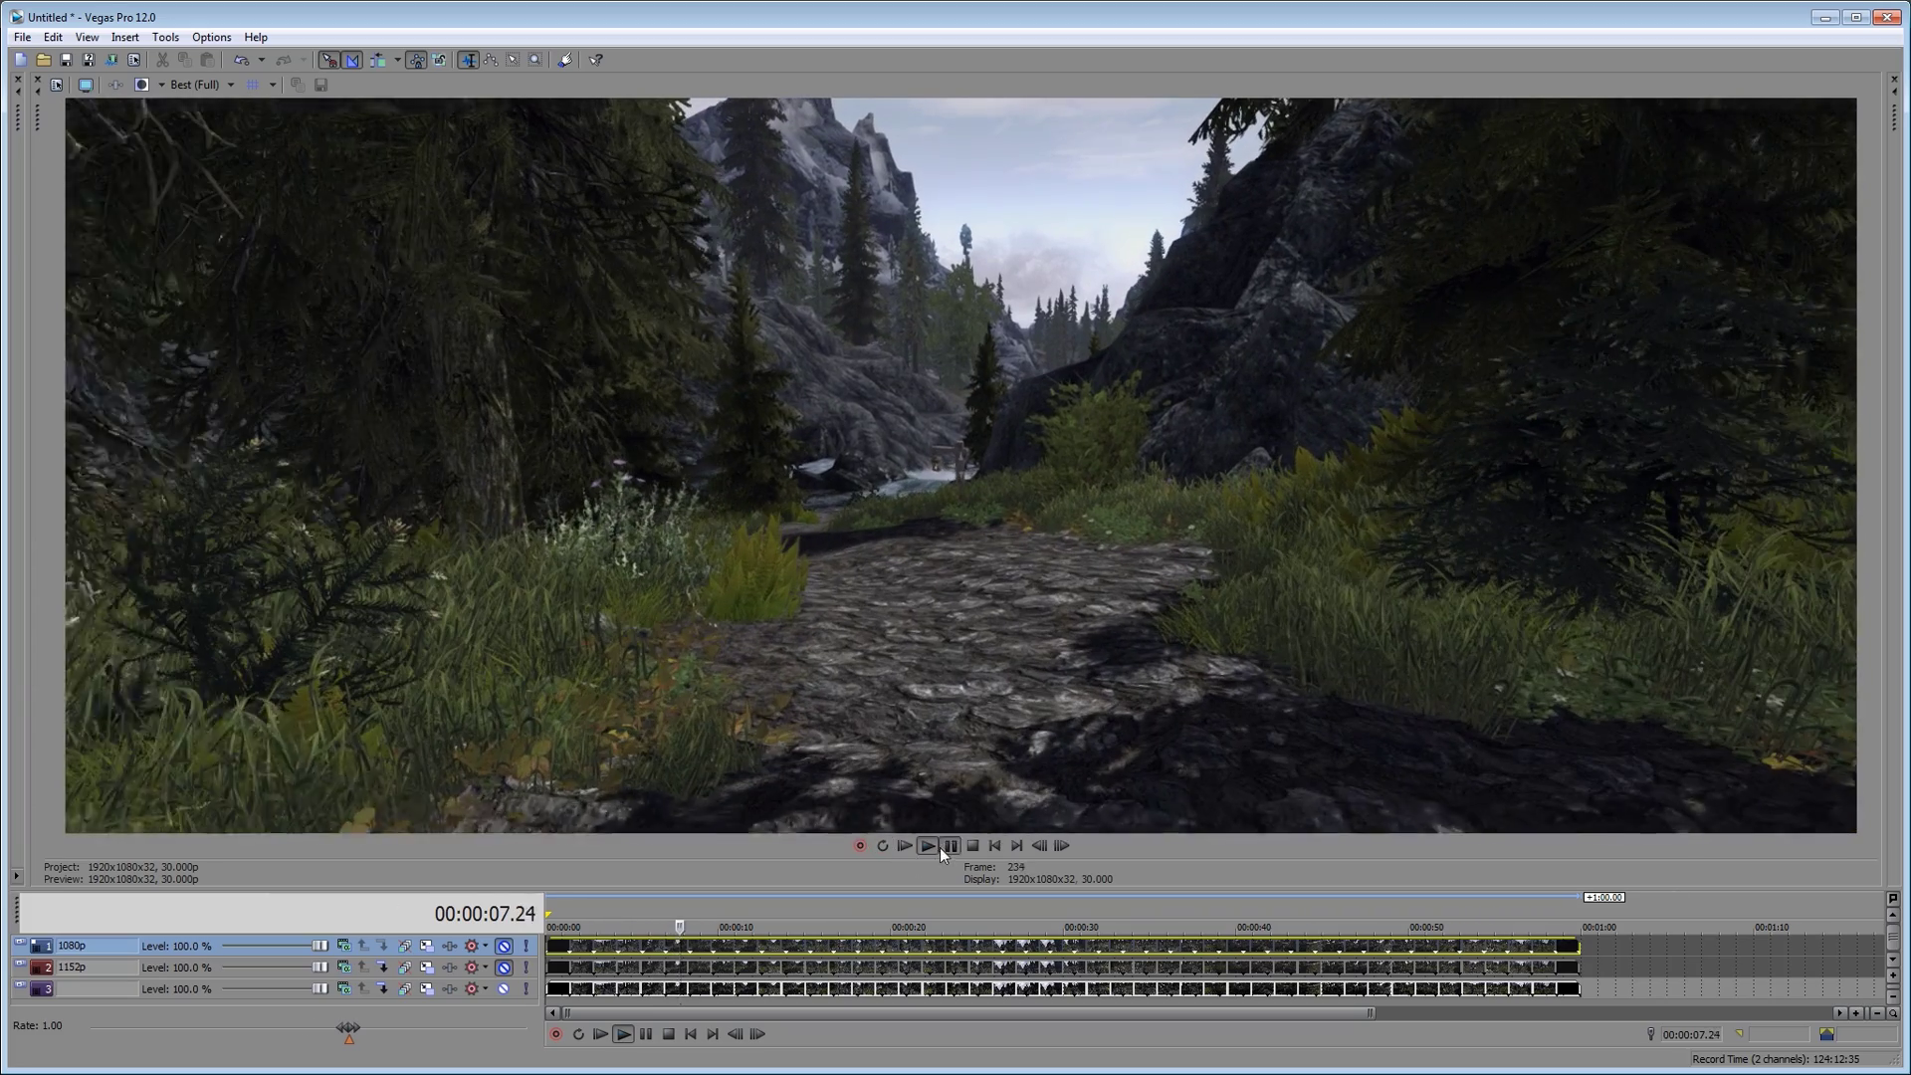
click(947, 845)
click(721, 944)
click(743, 943)
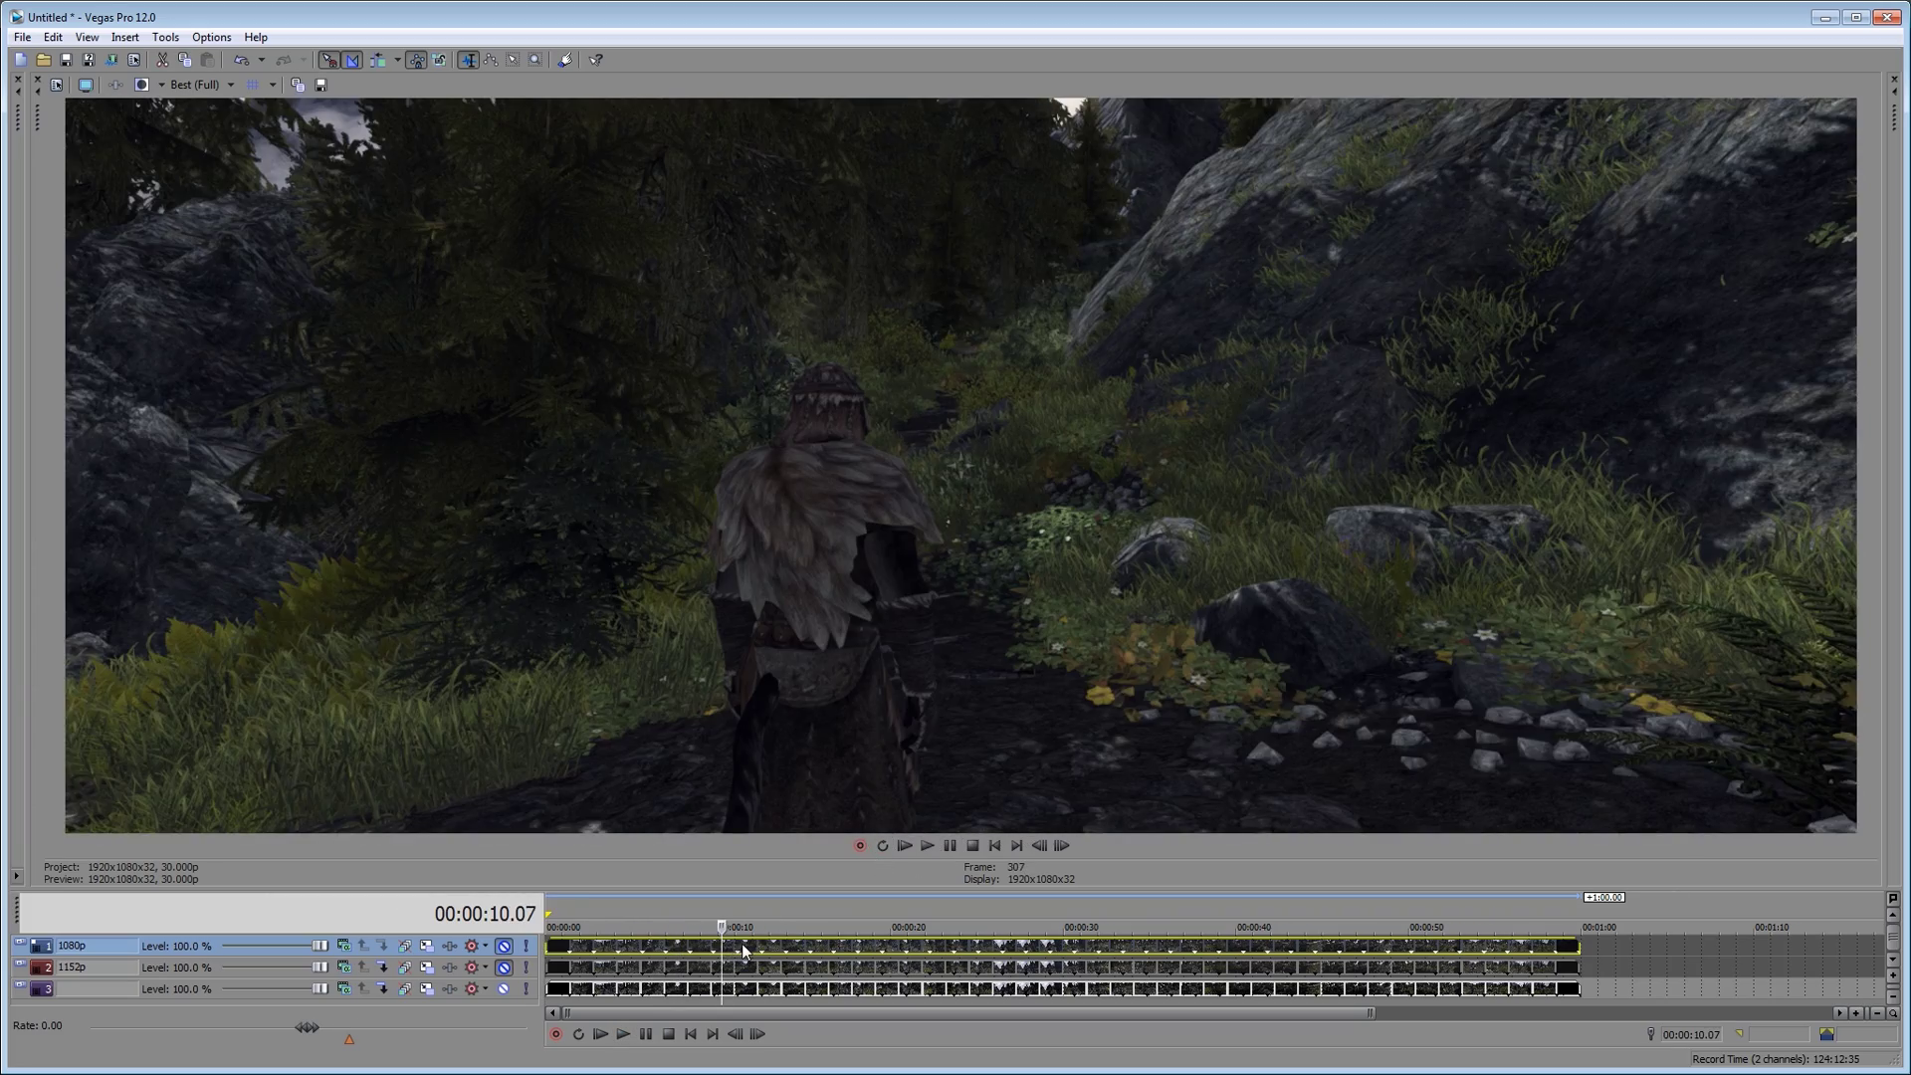
click(767, 946)
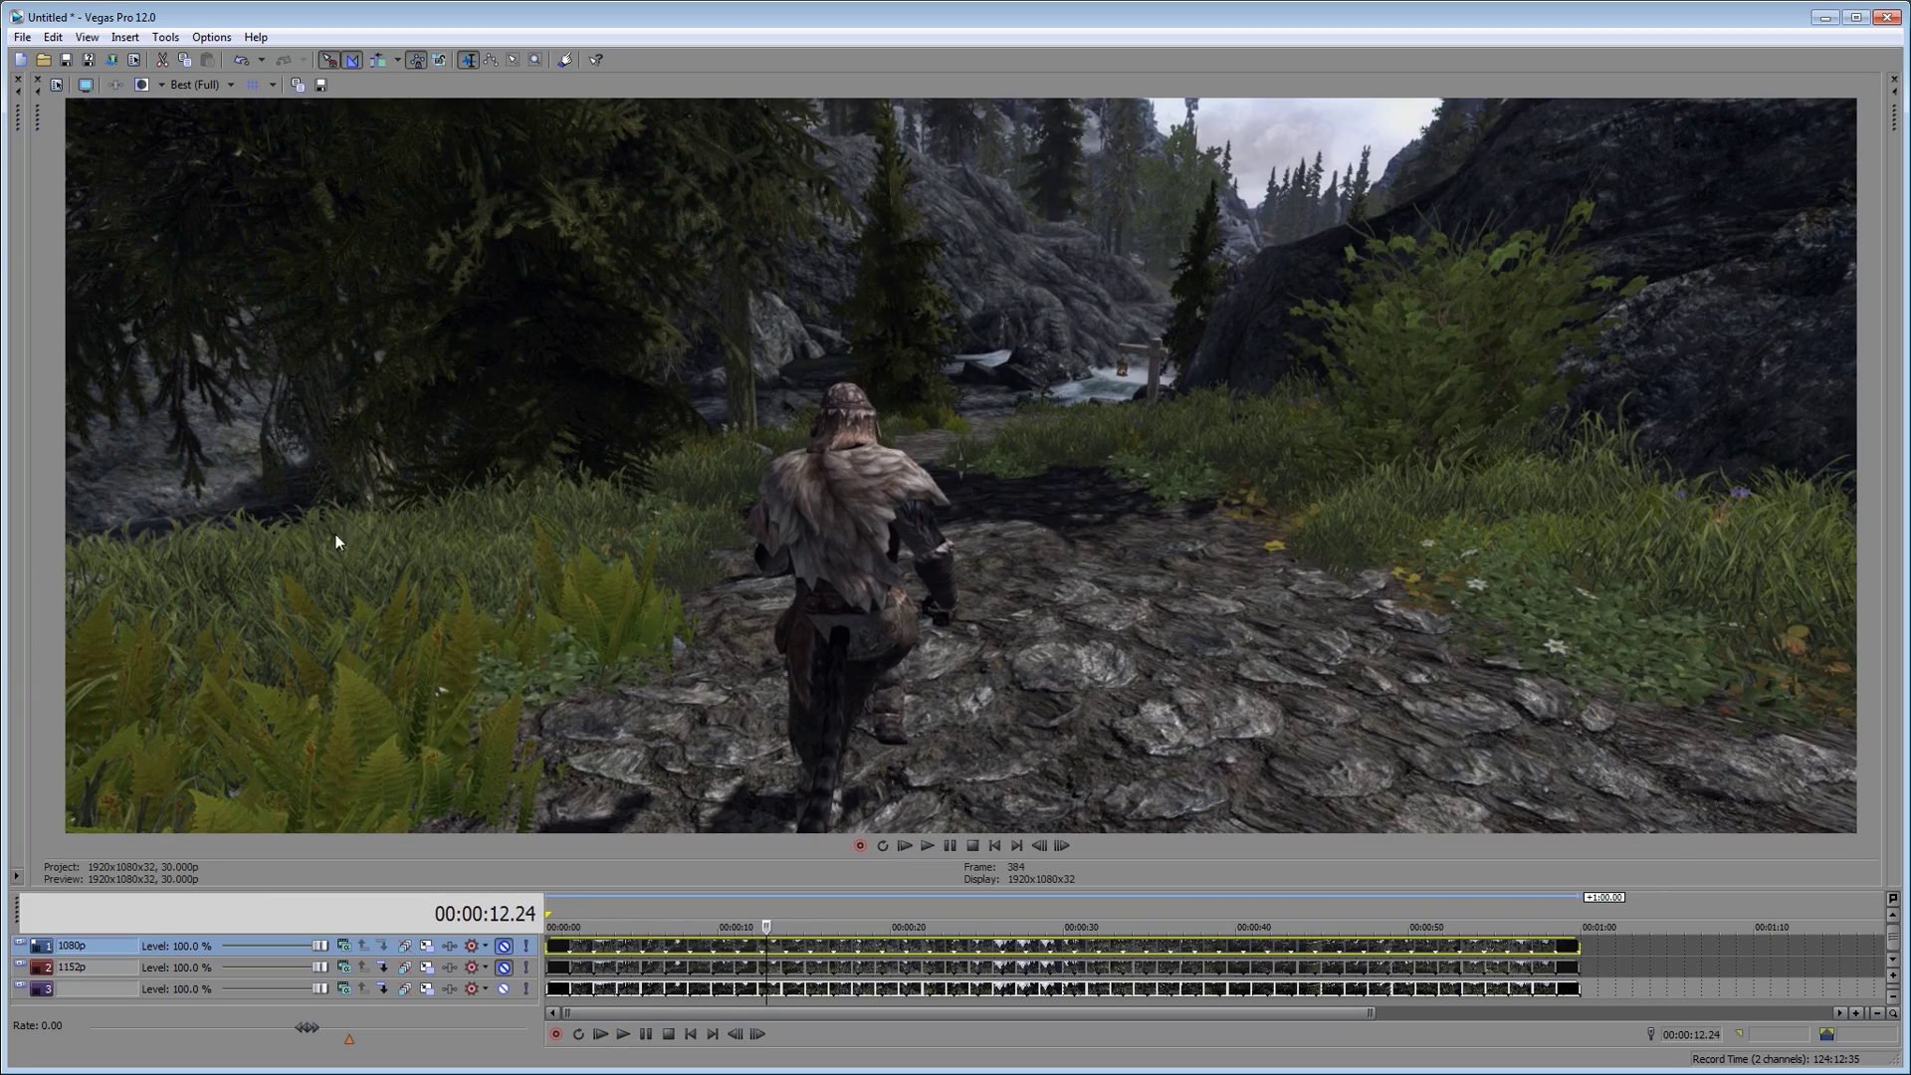
Set the project's video frame size to 3840 wide by 2160 high
click(134, 60)
text(3840)
key(Tab)
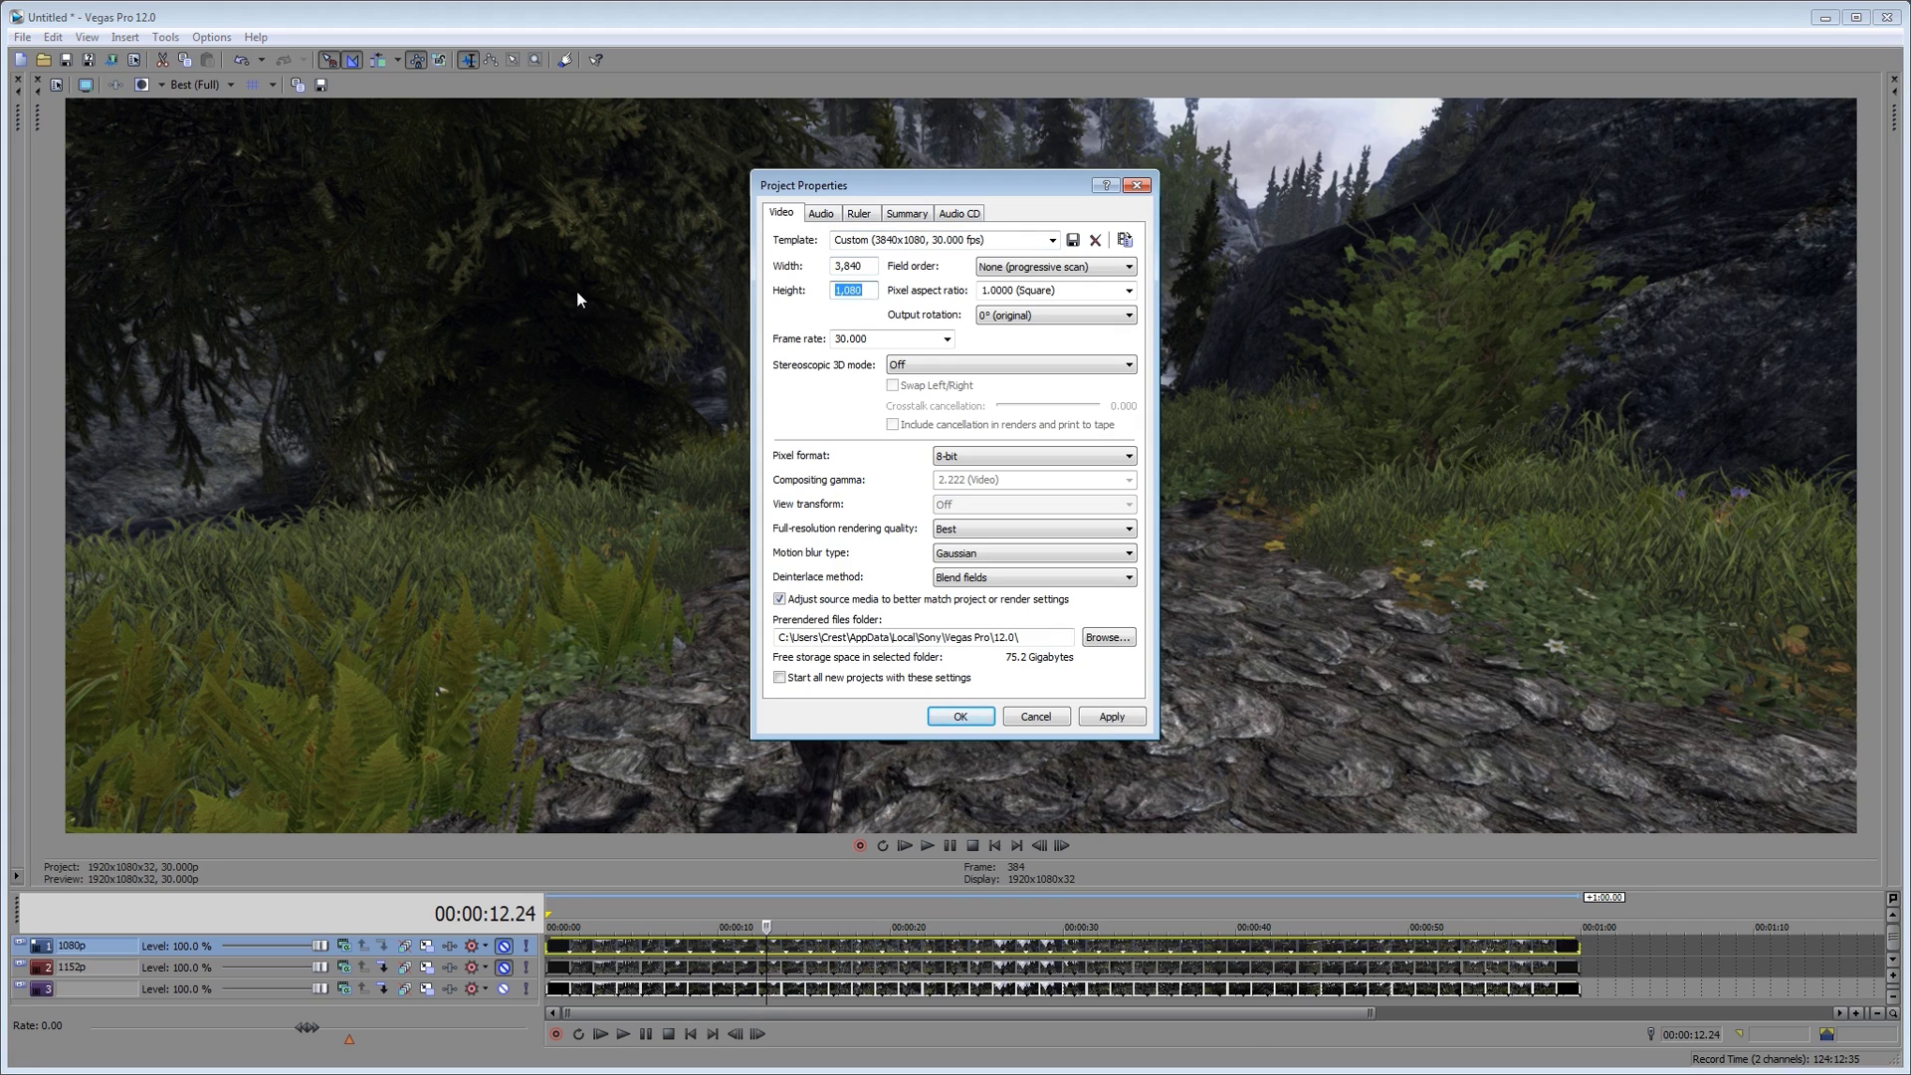
text(2160)
click(958, 716)
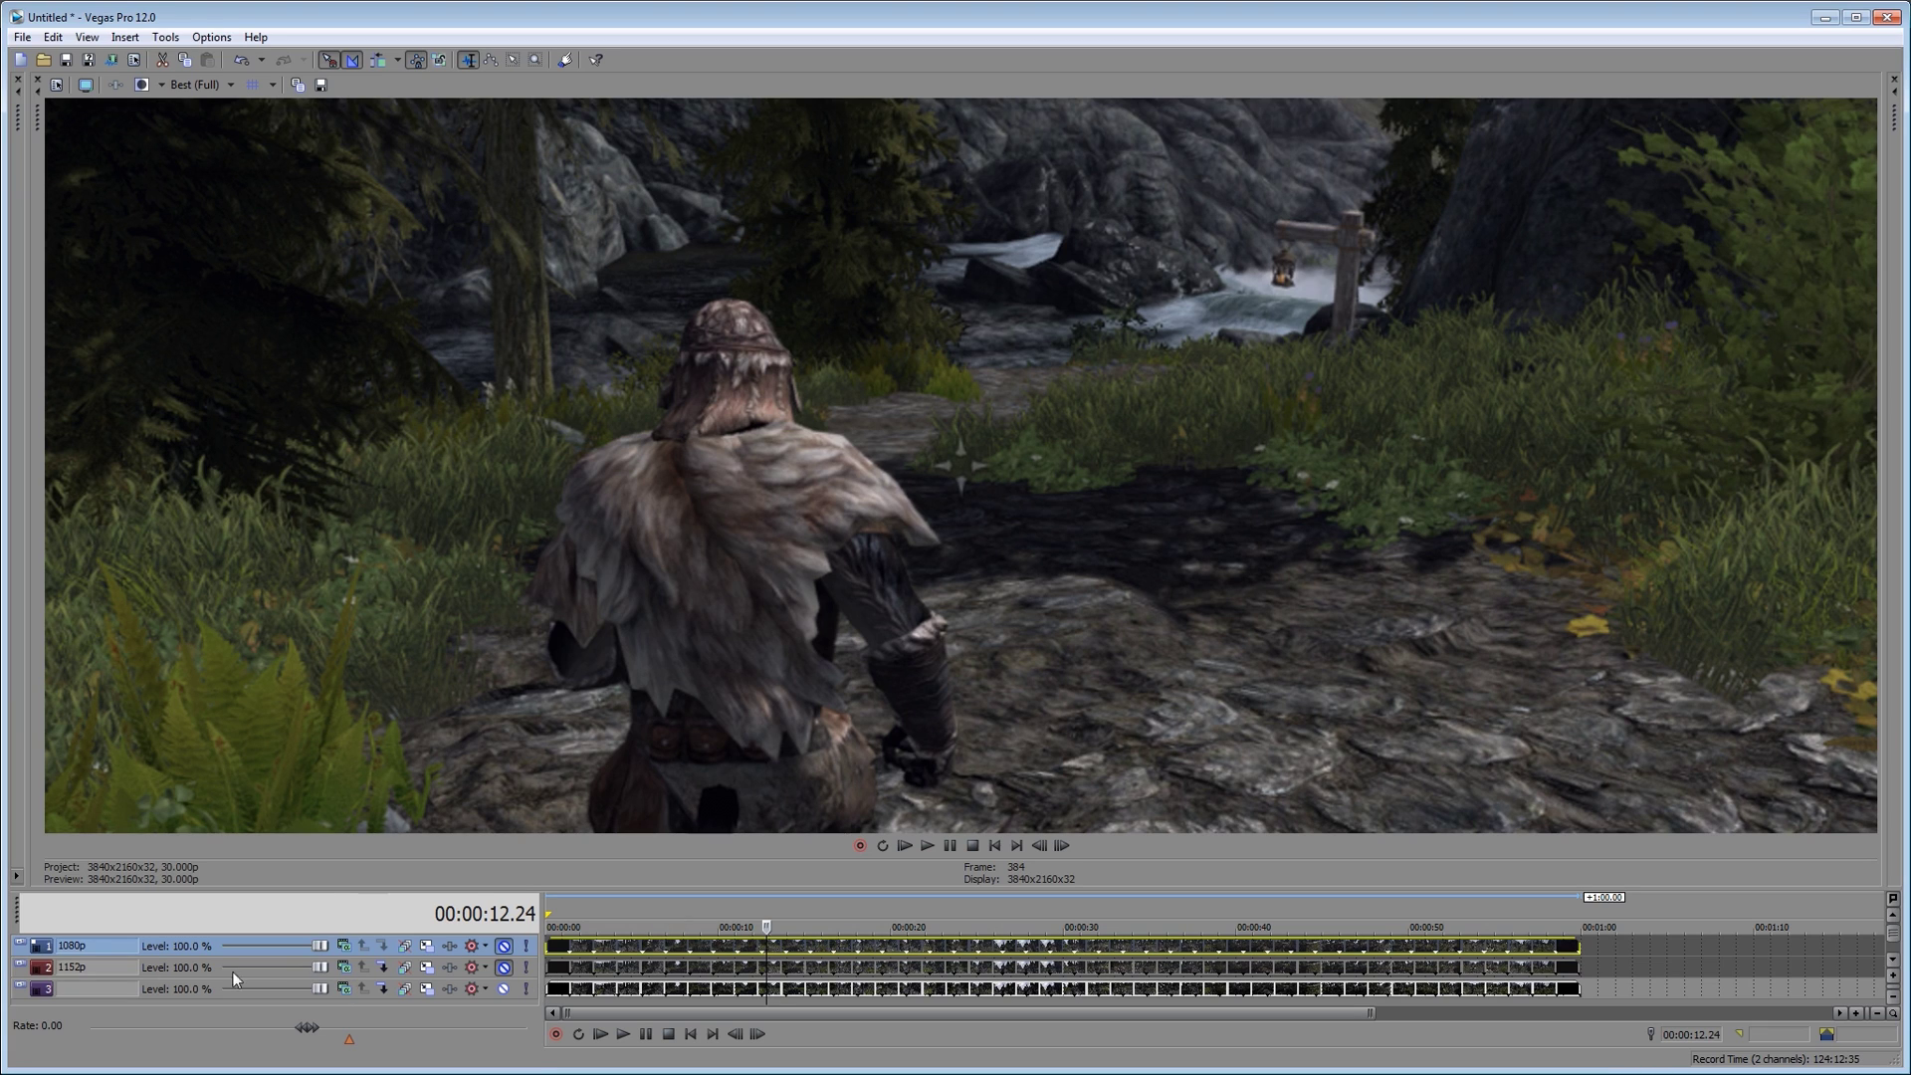
Compare the 1152p track with the original footage at 00:00:12.24 and 00:00:08.05 by toggling its mute, leaving it unmuted
click(81, 972)
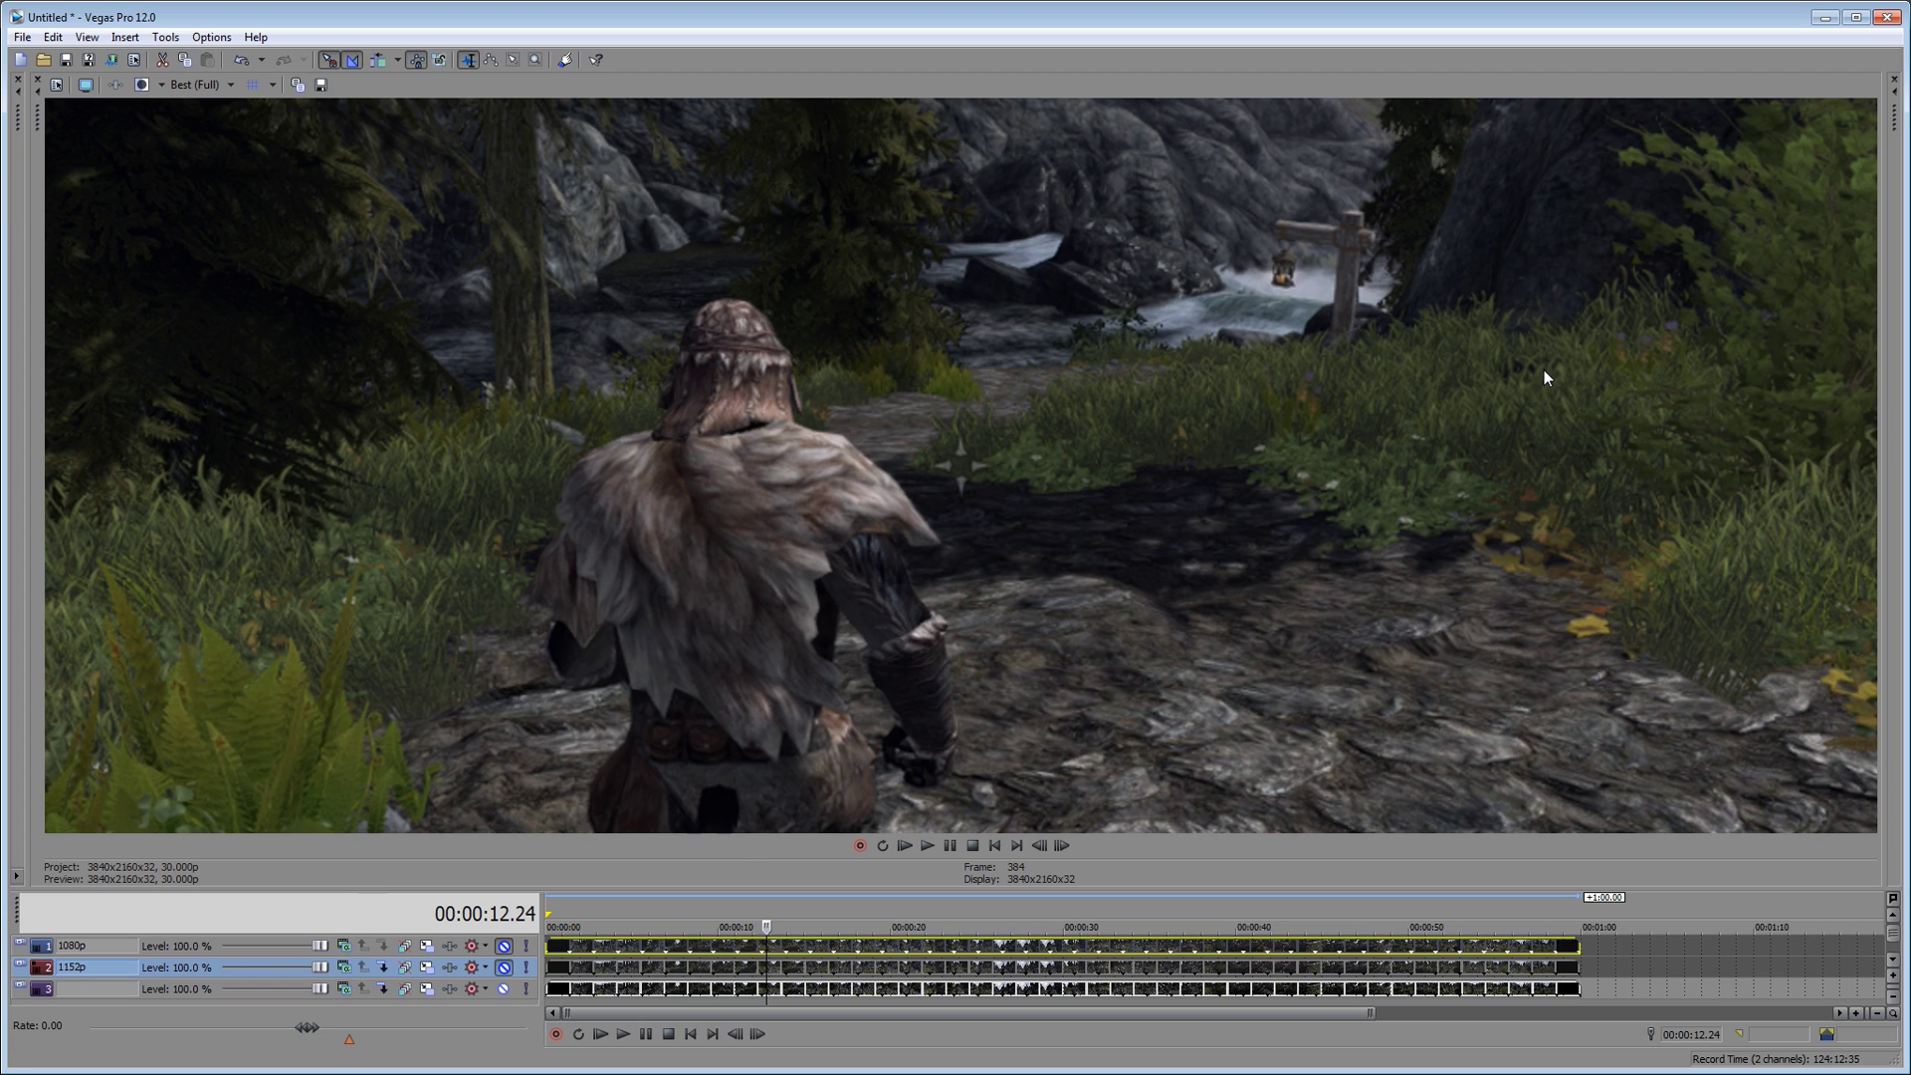
click(504, 967)
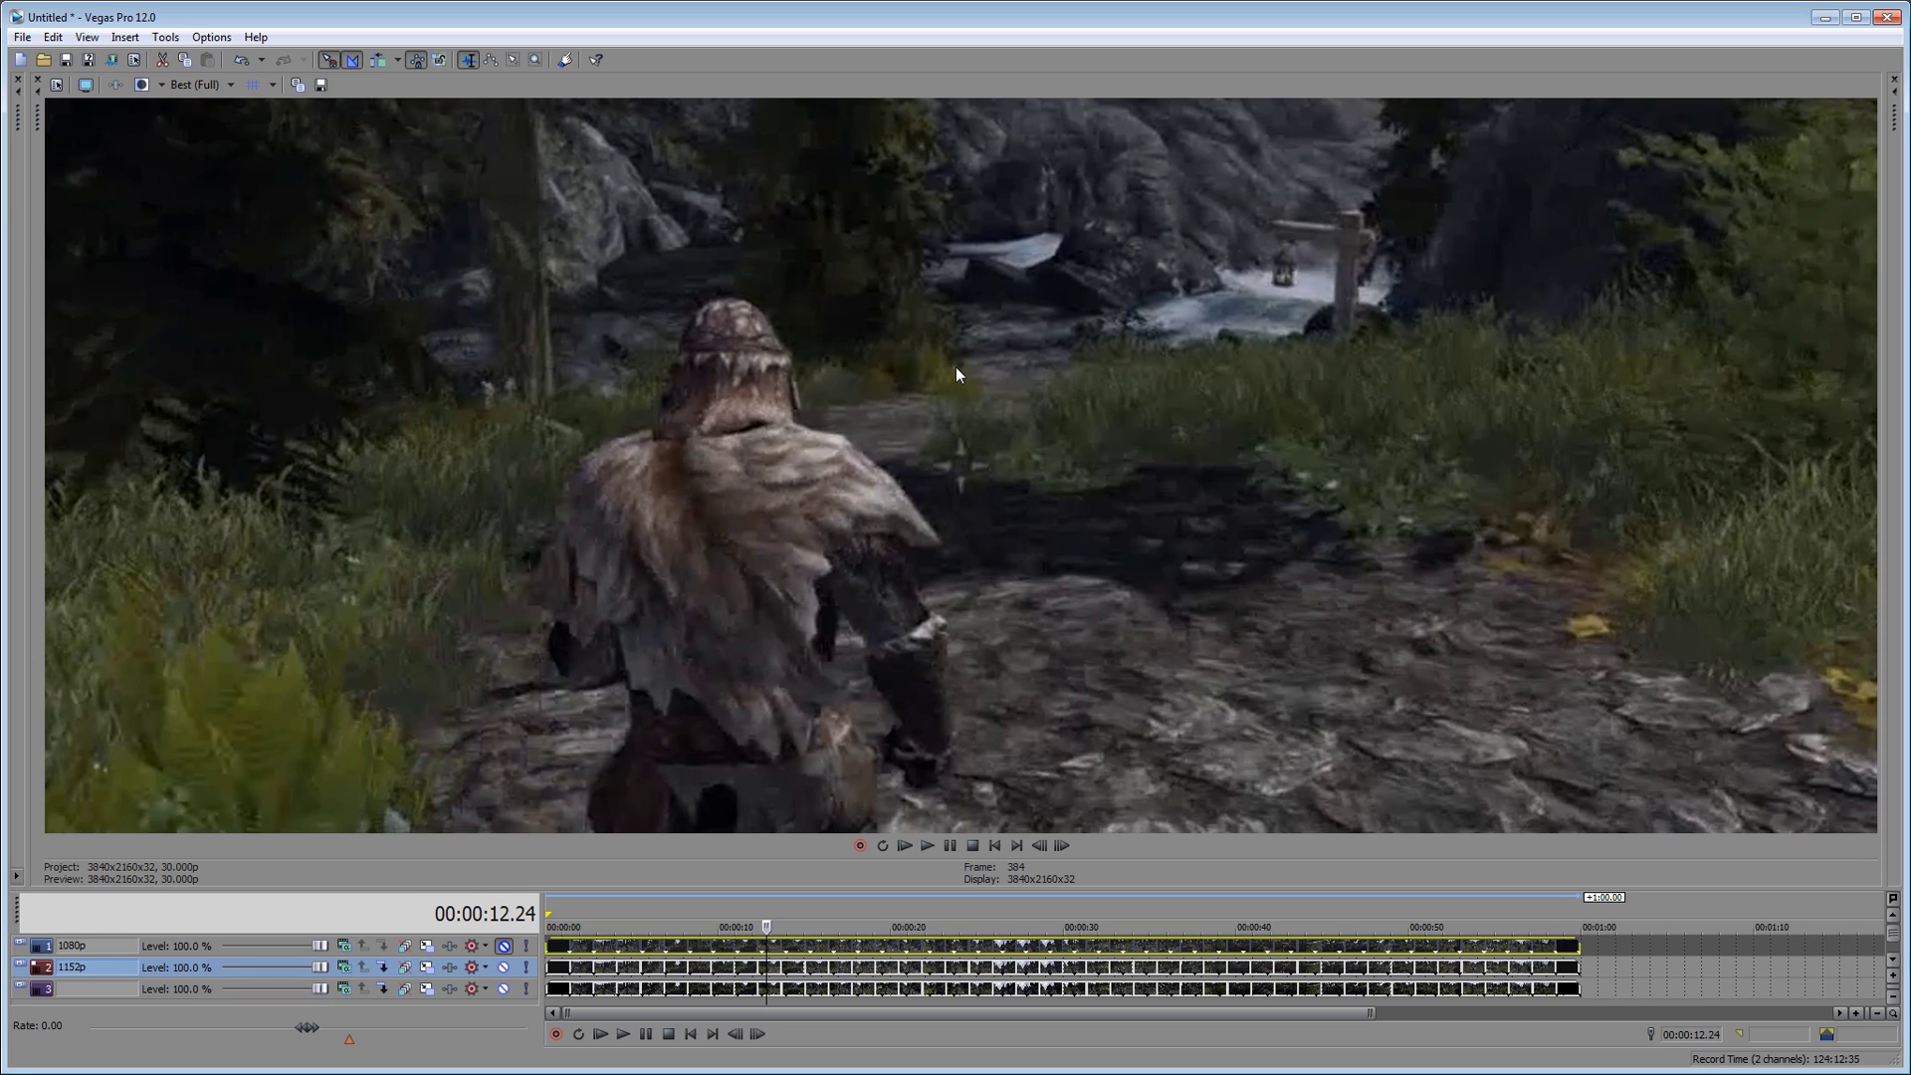
click(686, 946)
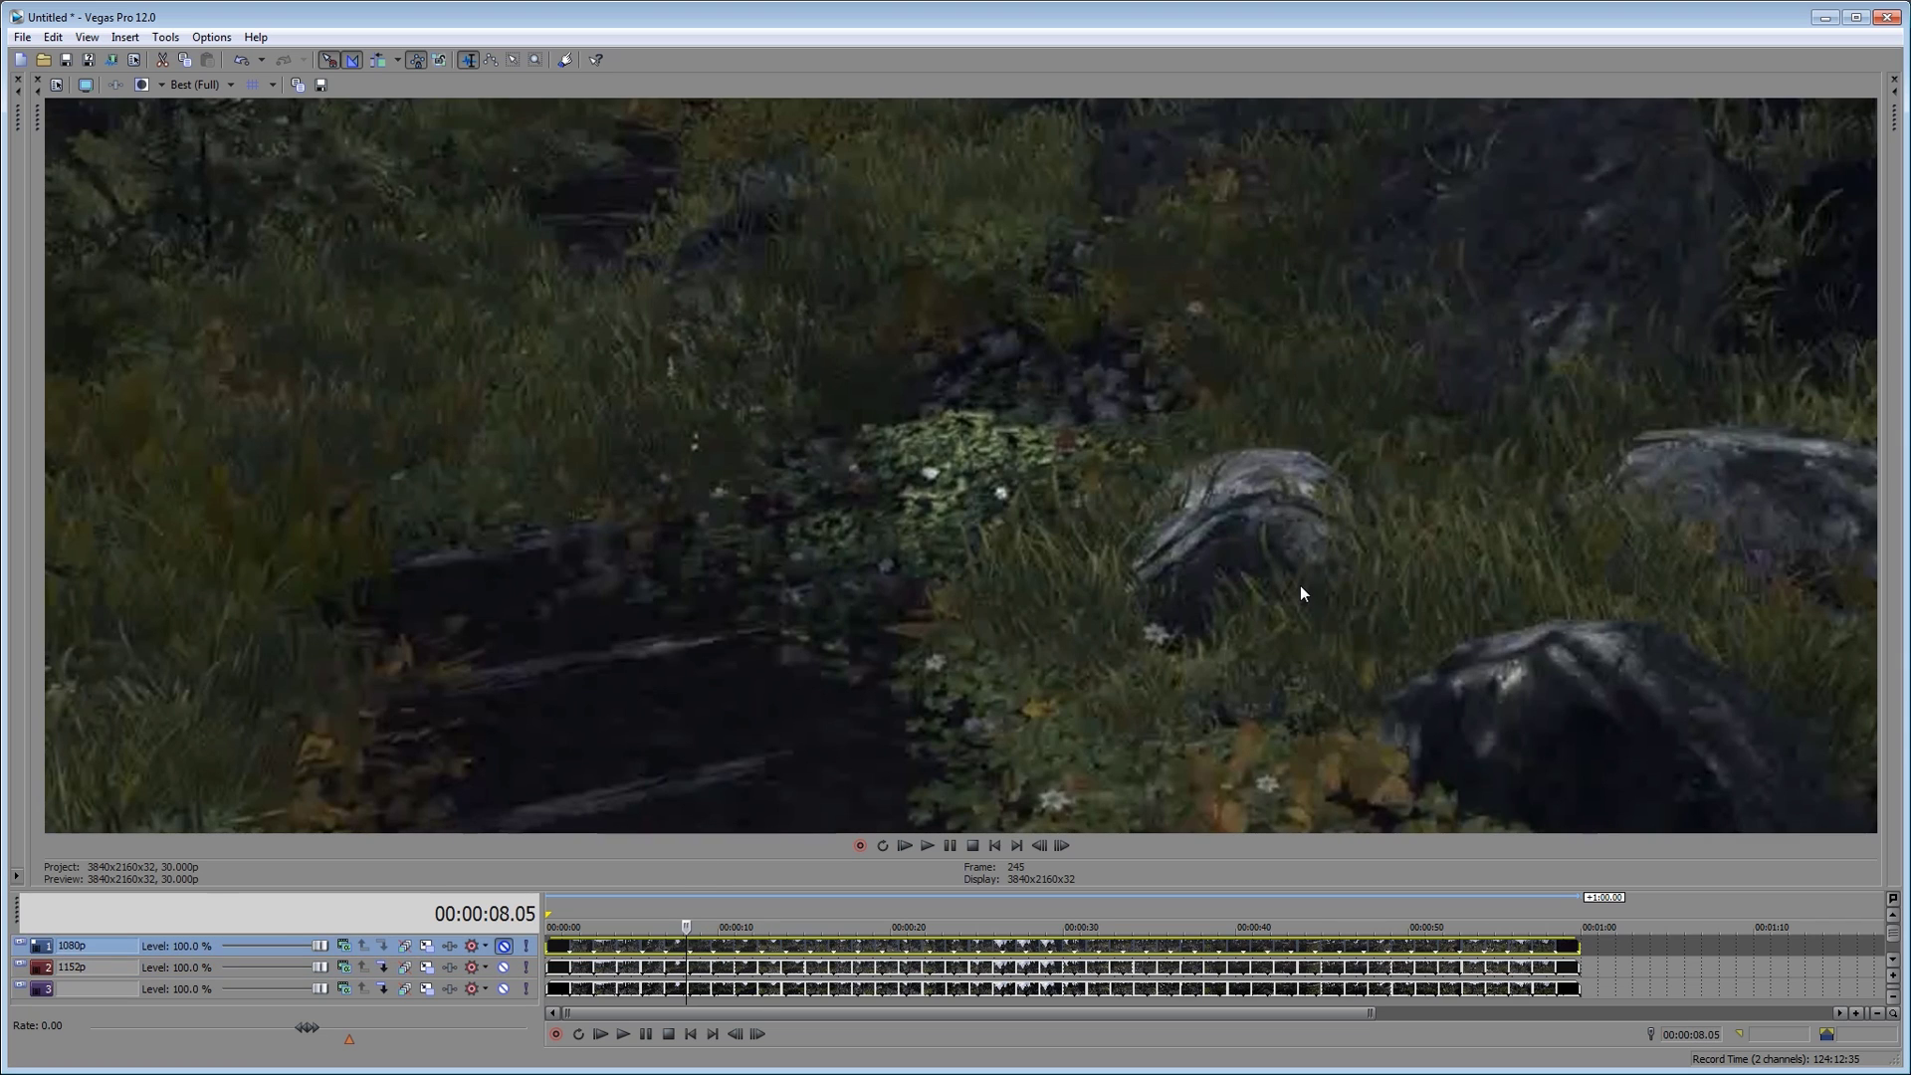
click(505, 968)
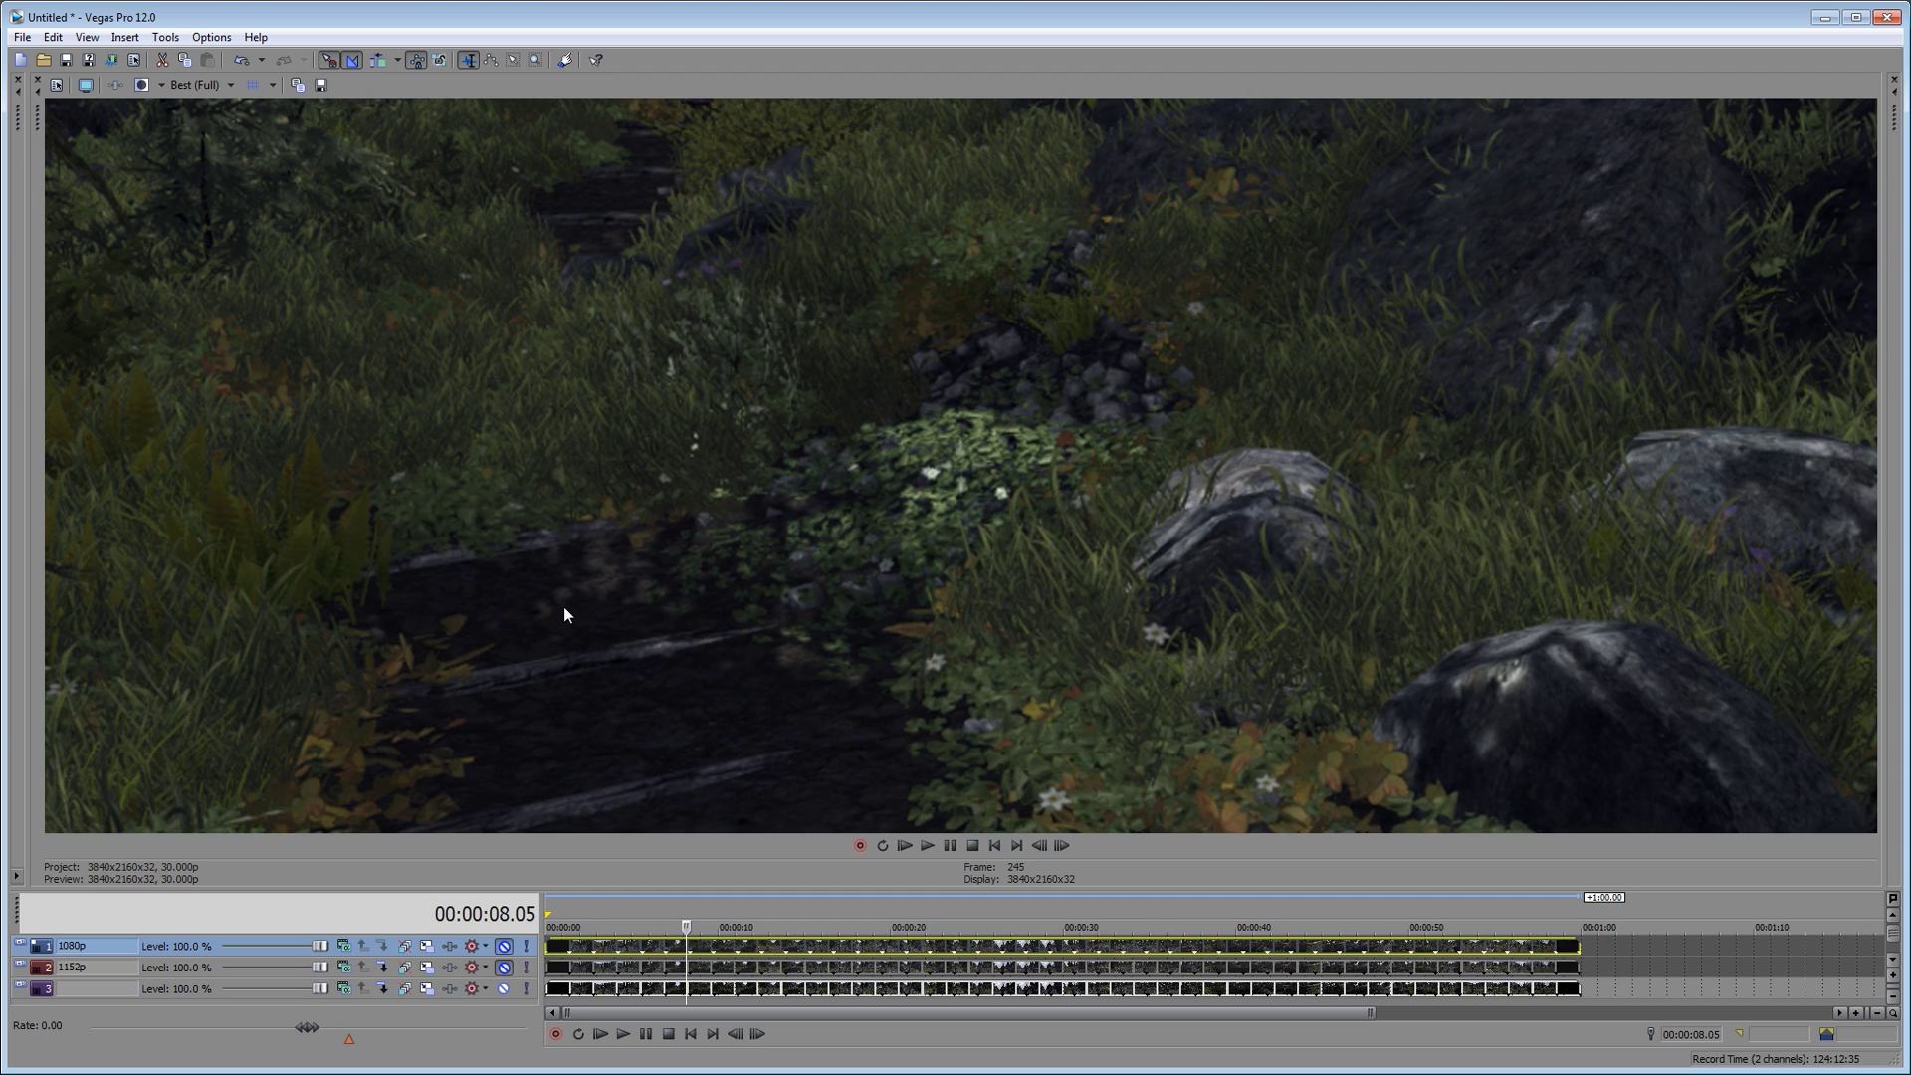
click(503, 967)
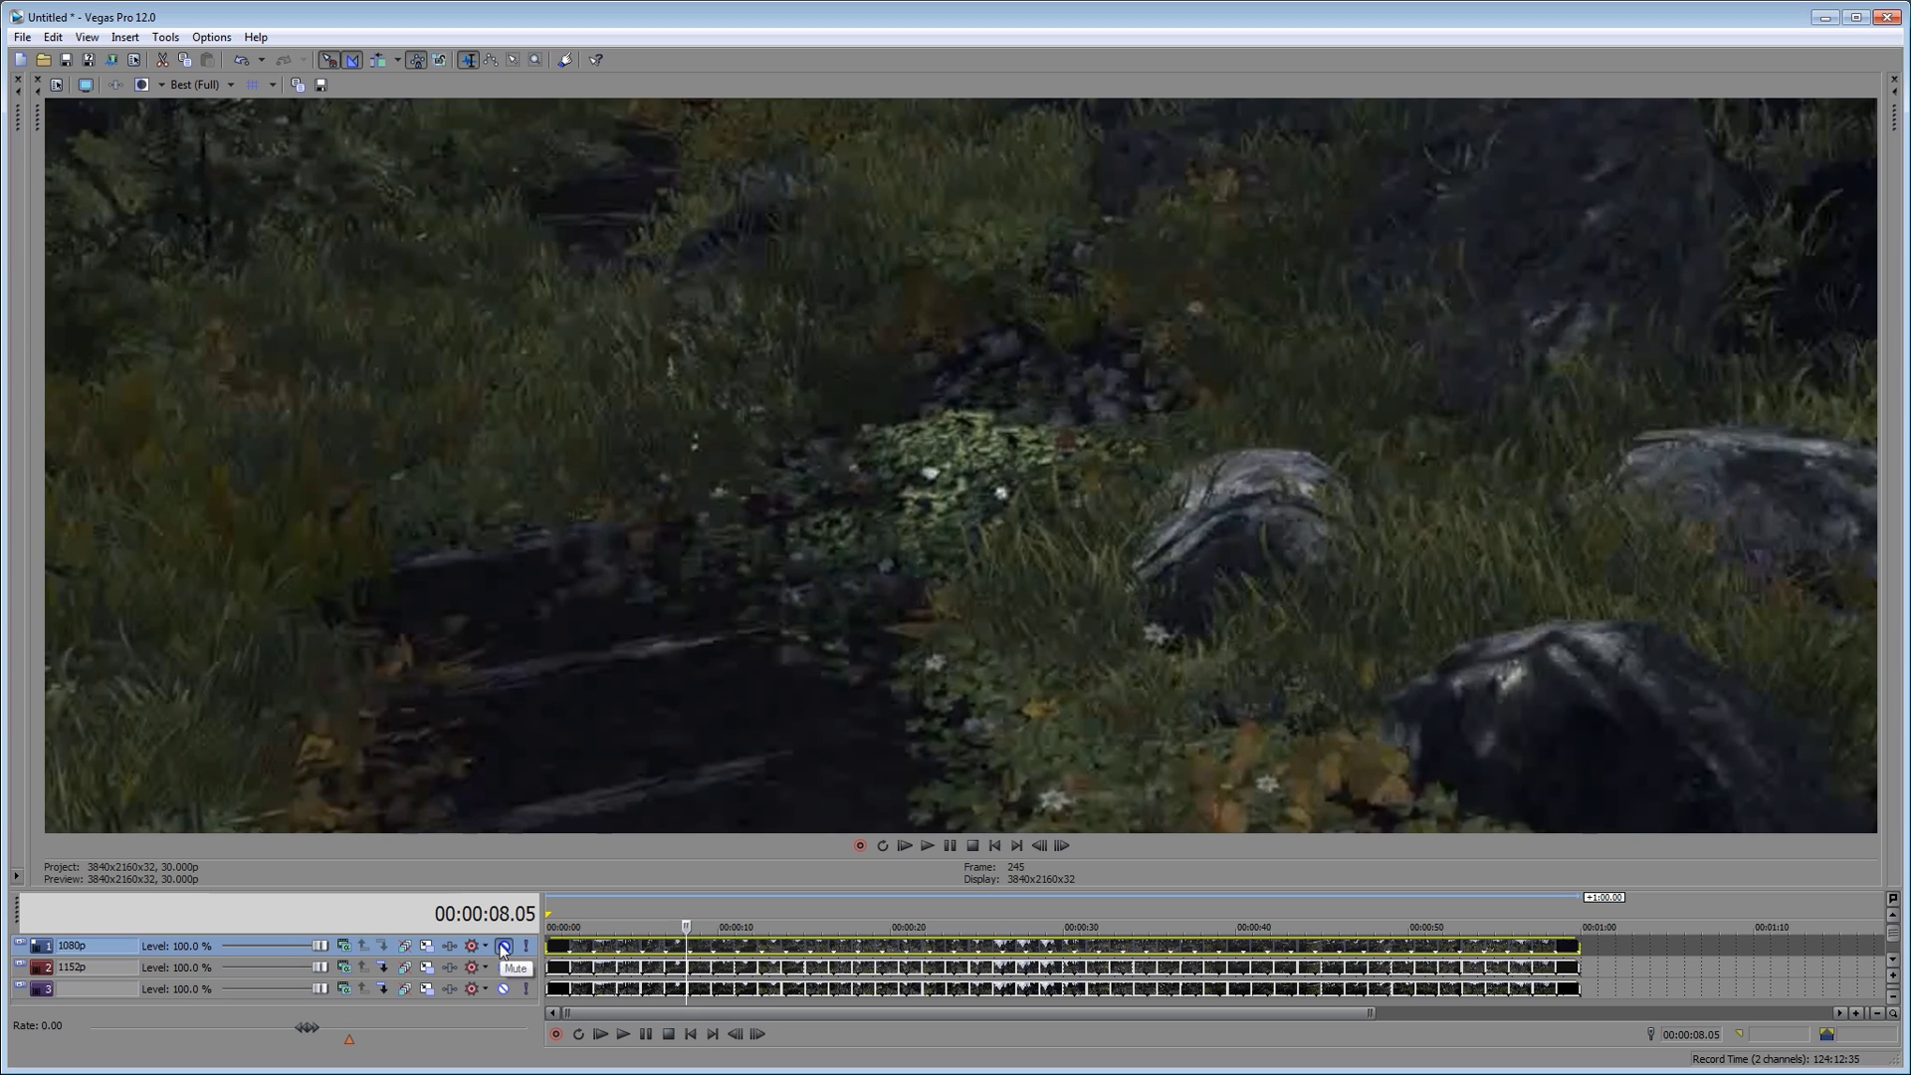
Toggle the 1080p track's mute repeatedly at 00:00:08.05 to compare it with the 1152p track, leaving 1080p muted
click(92, 969)
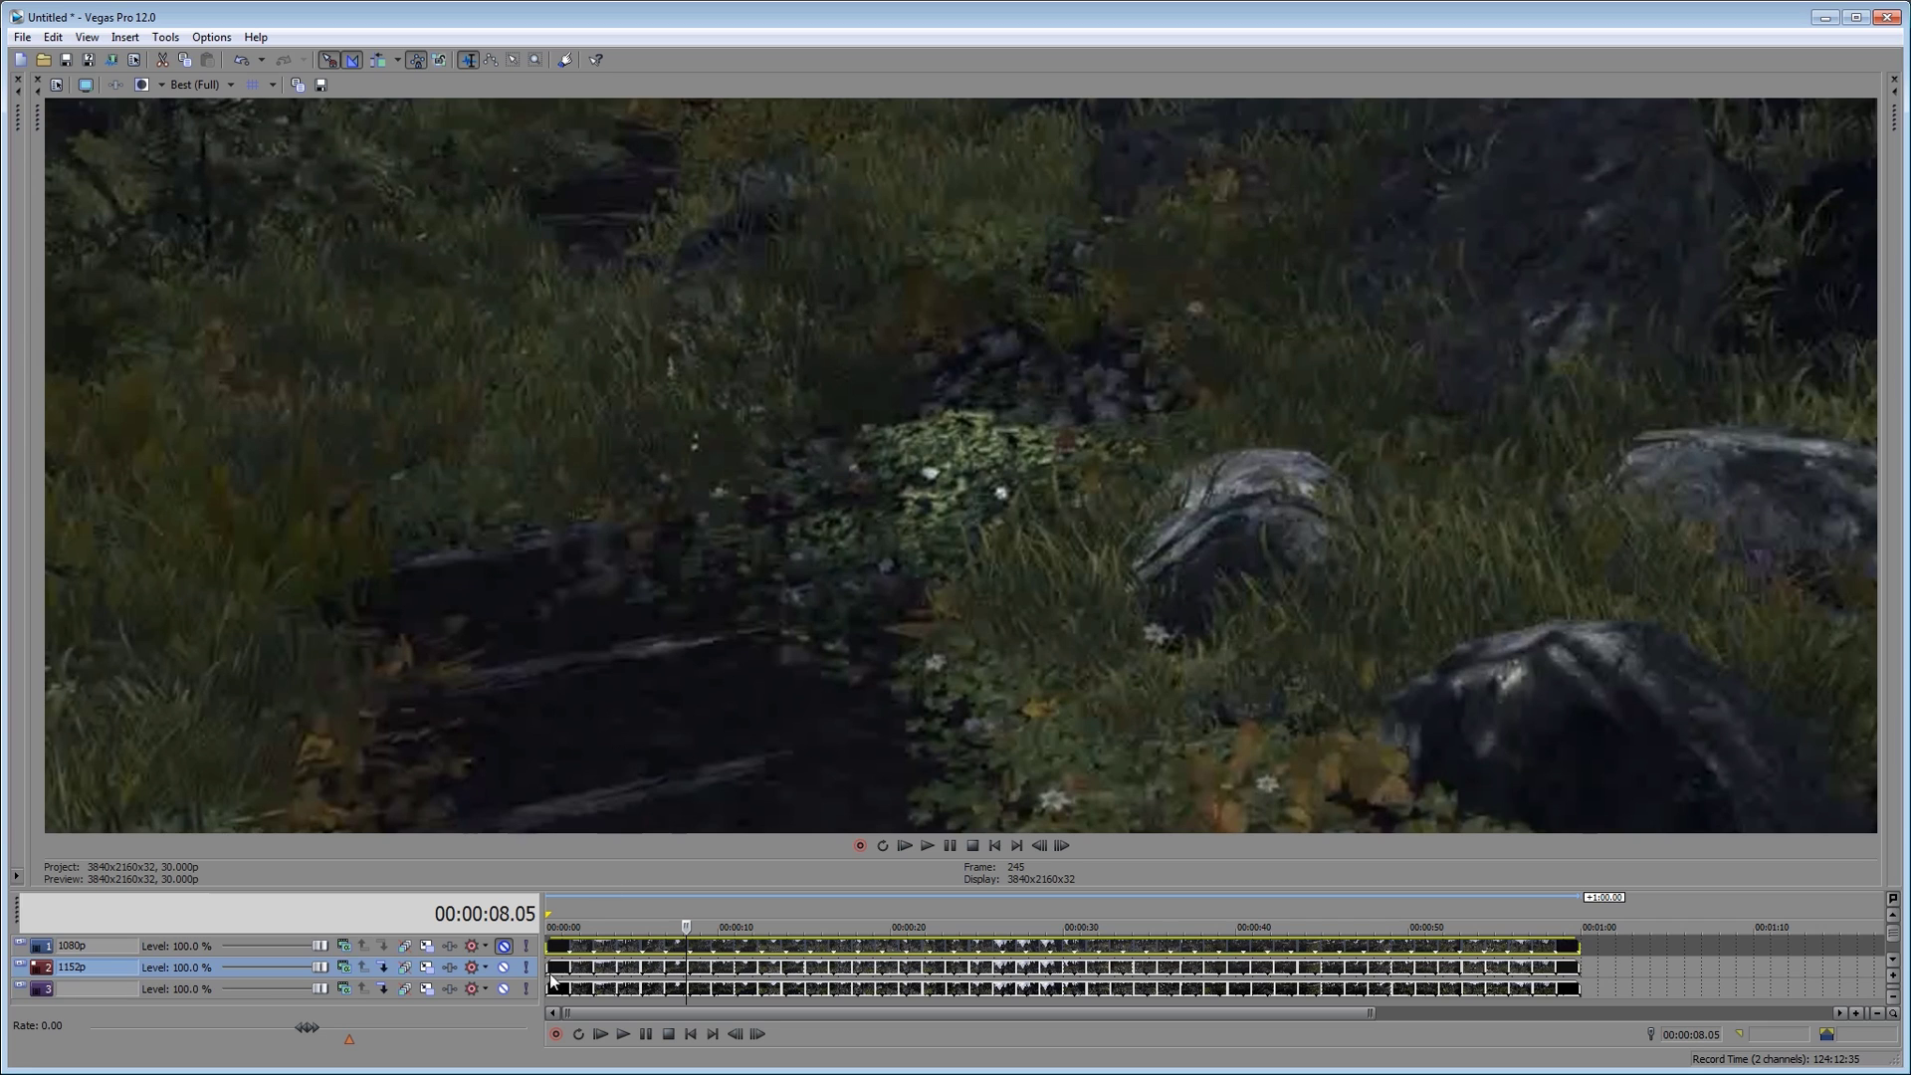
click(505, 946)
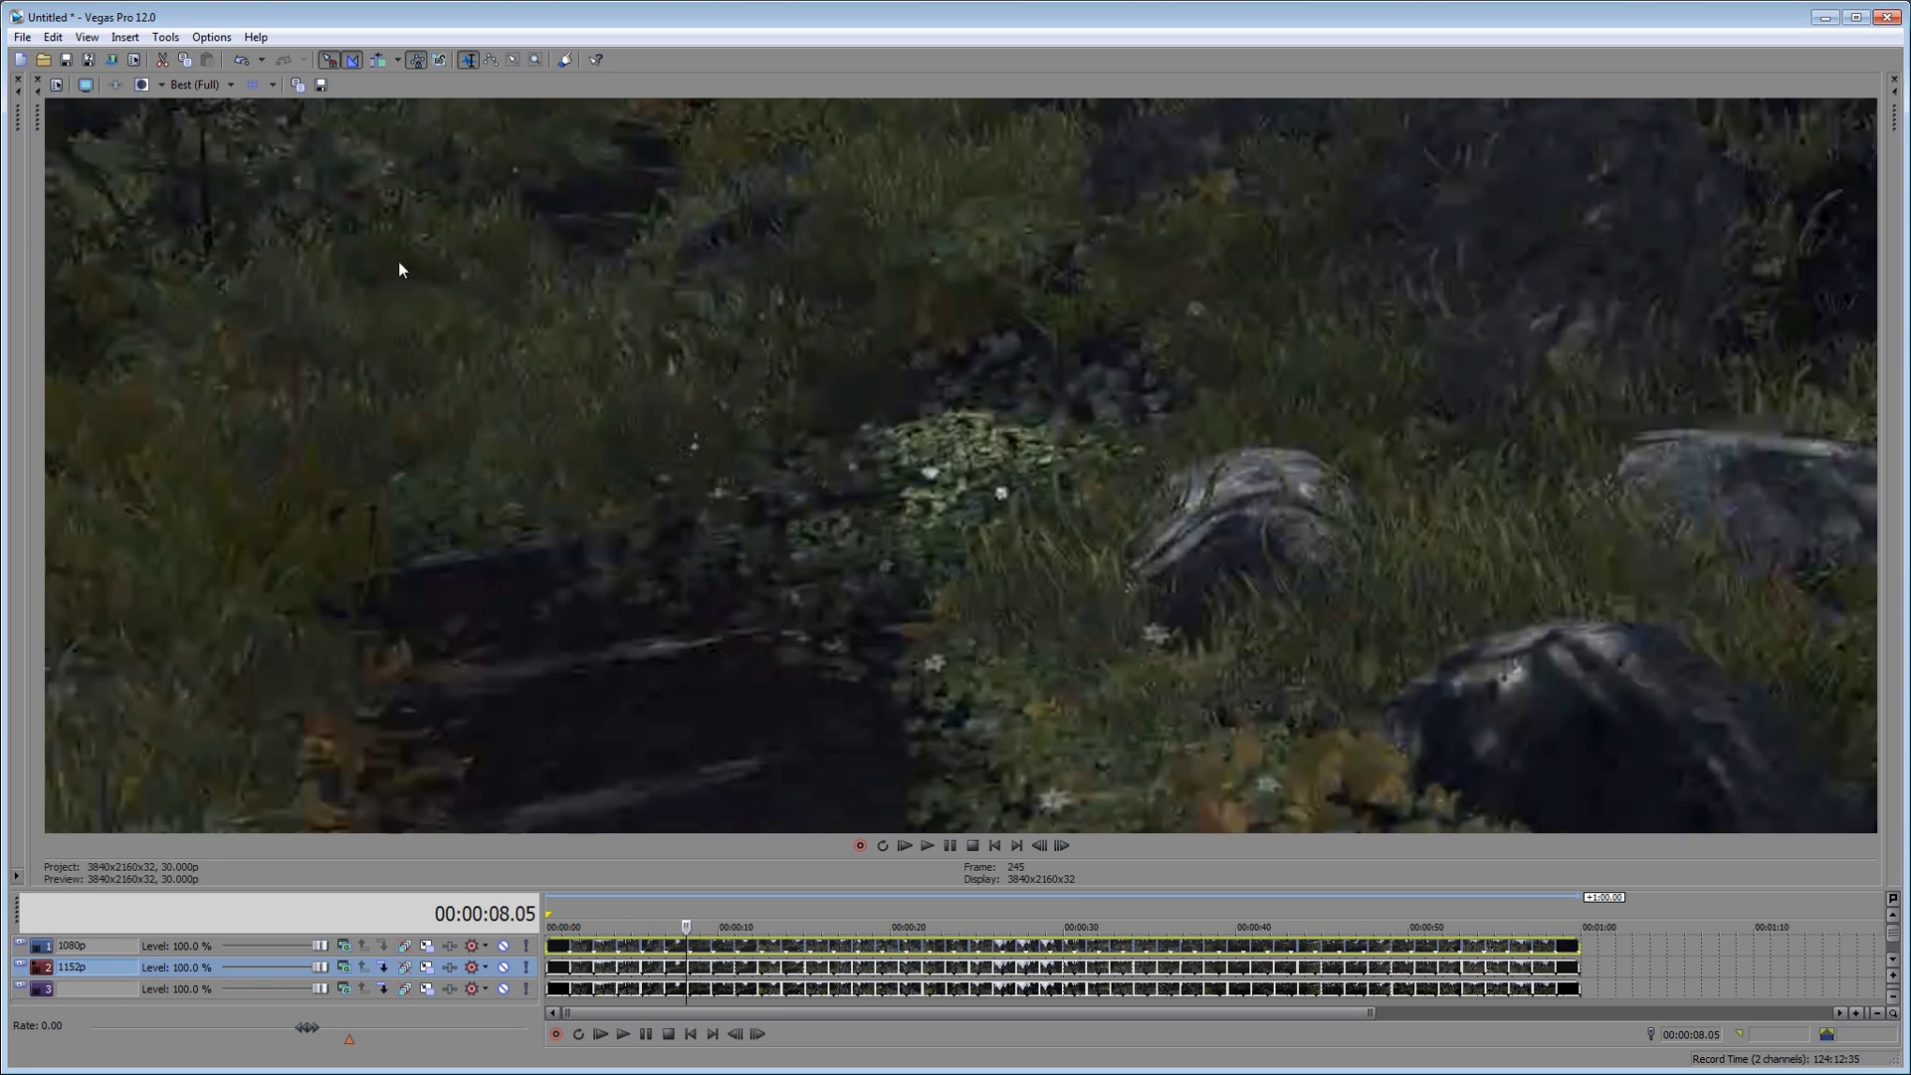
click(503, 945)
click(503, 945)
click(499, 950)
click(500, 951)
click(500, 951)
click(499, 950)
click(503, 946)
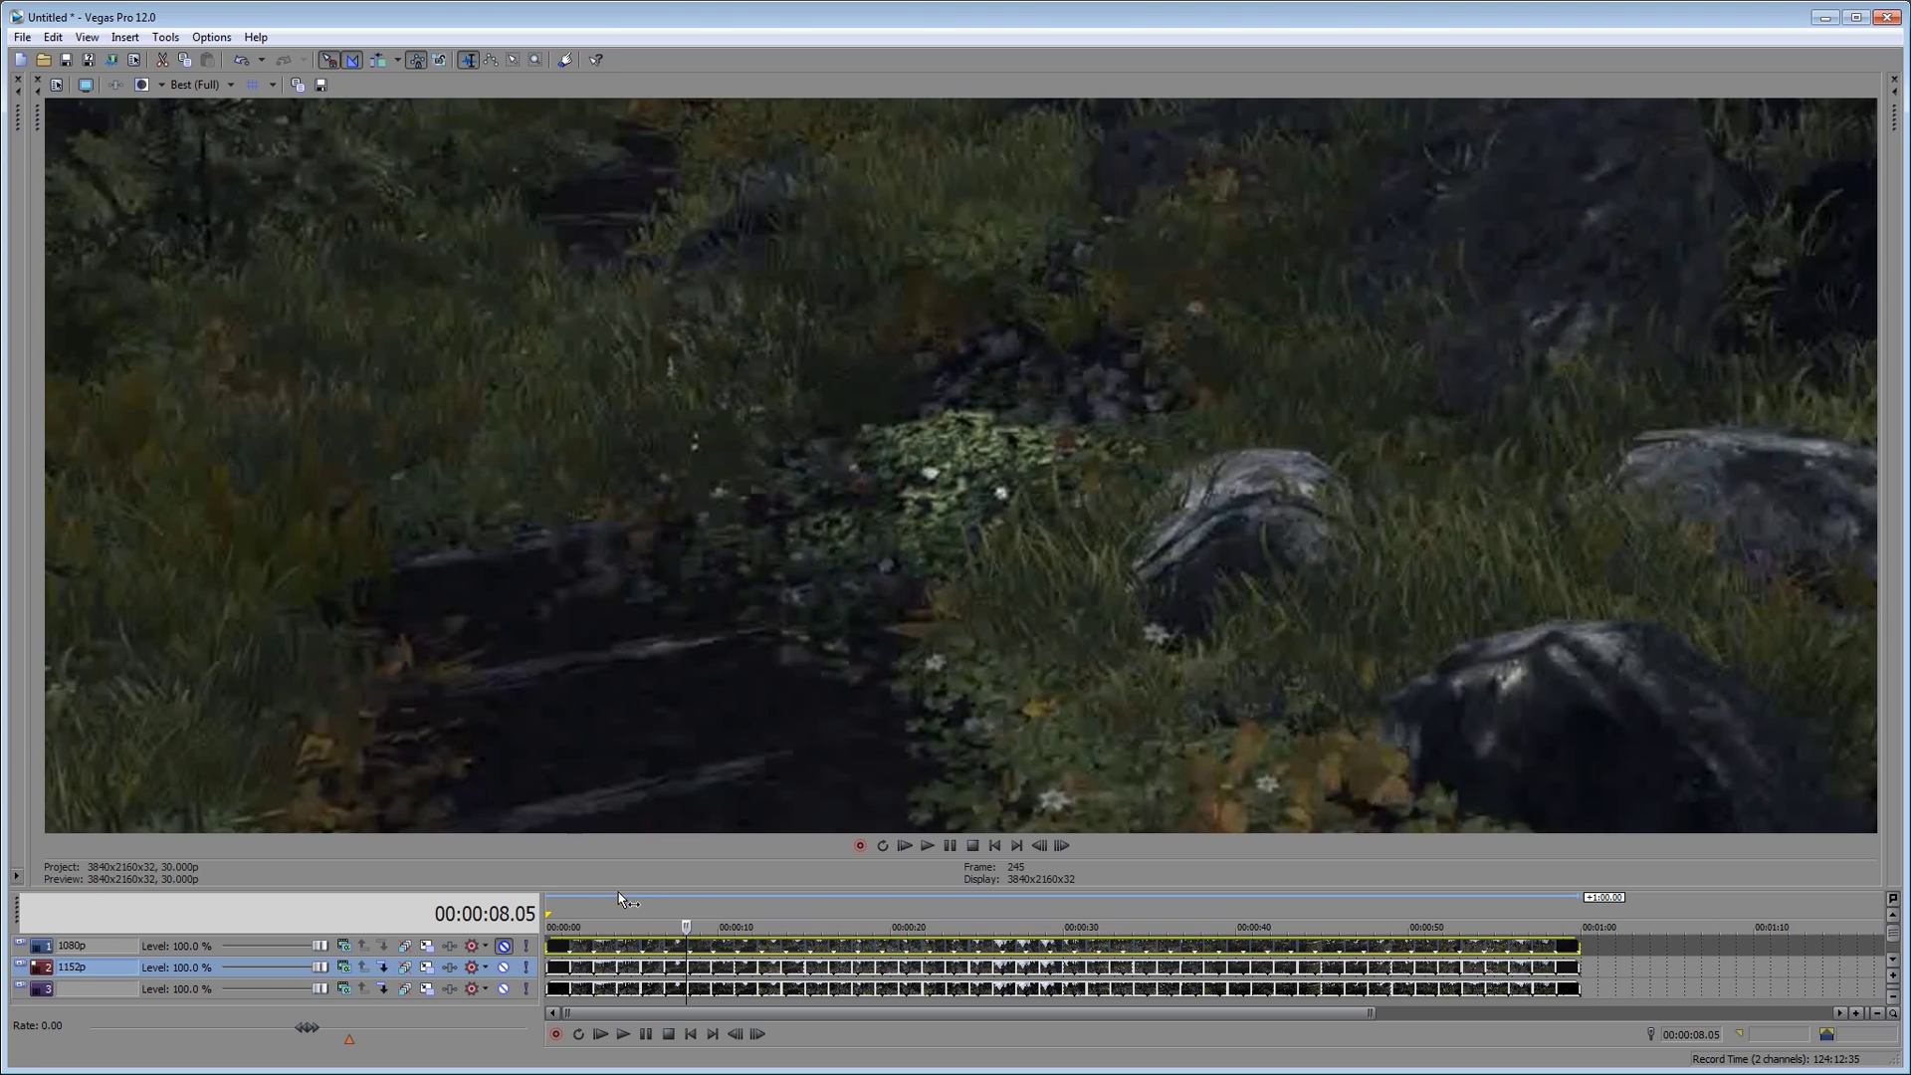
Compare the 1080p and 1152p tracks at 00:00:14.23 by toggling the 1080p track's mute, leaving it muted
click(799, 951)
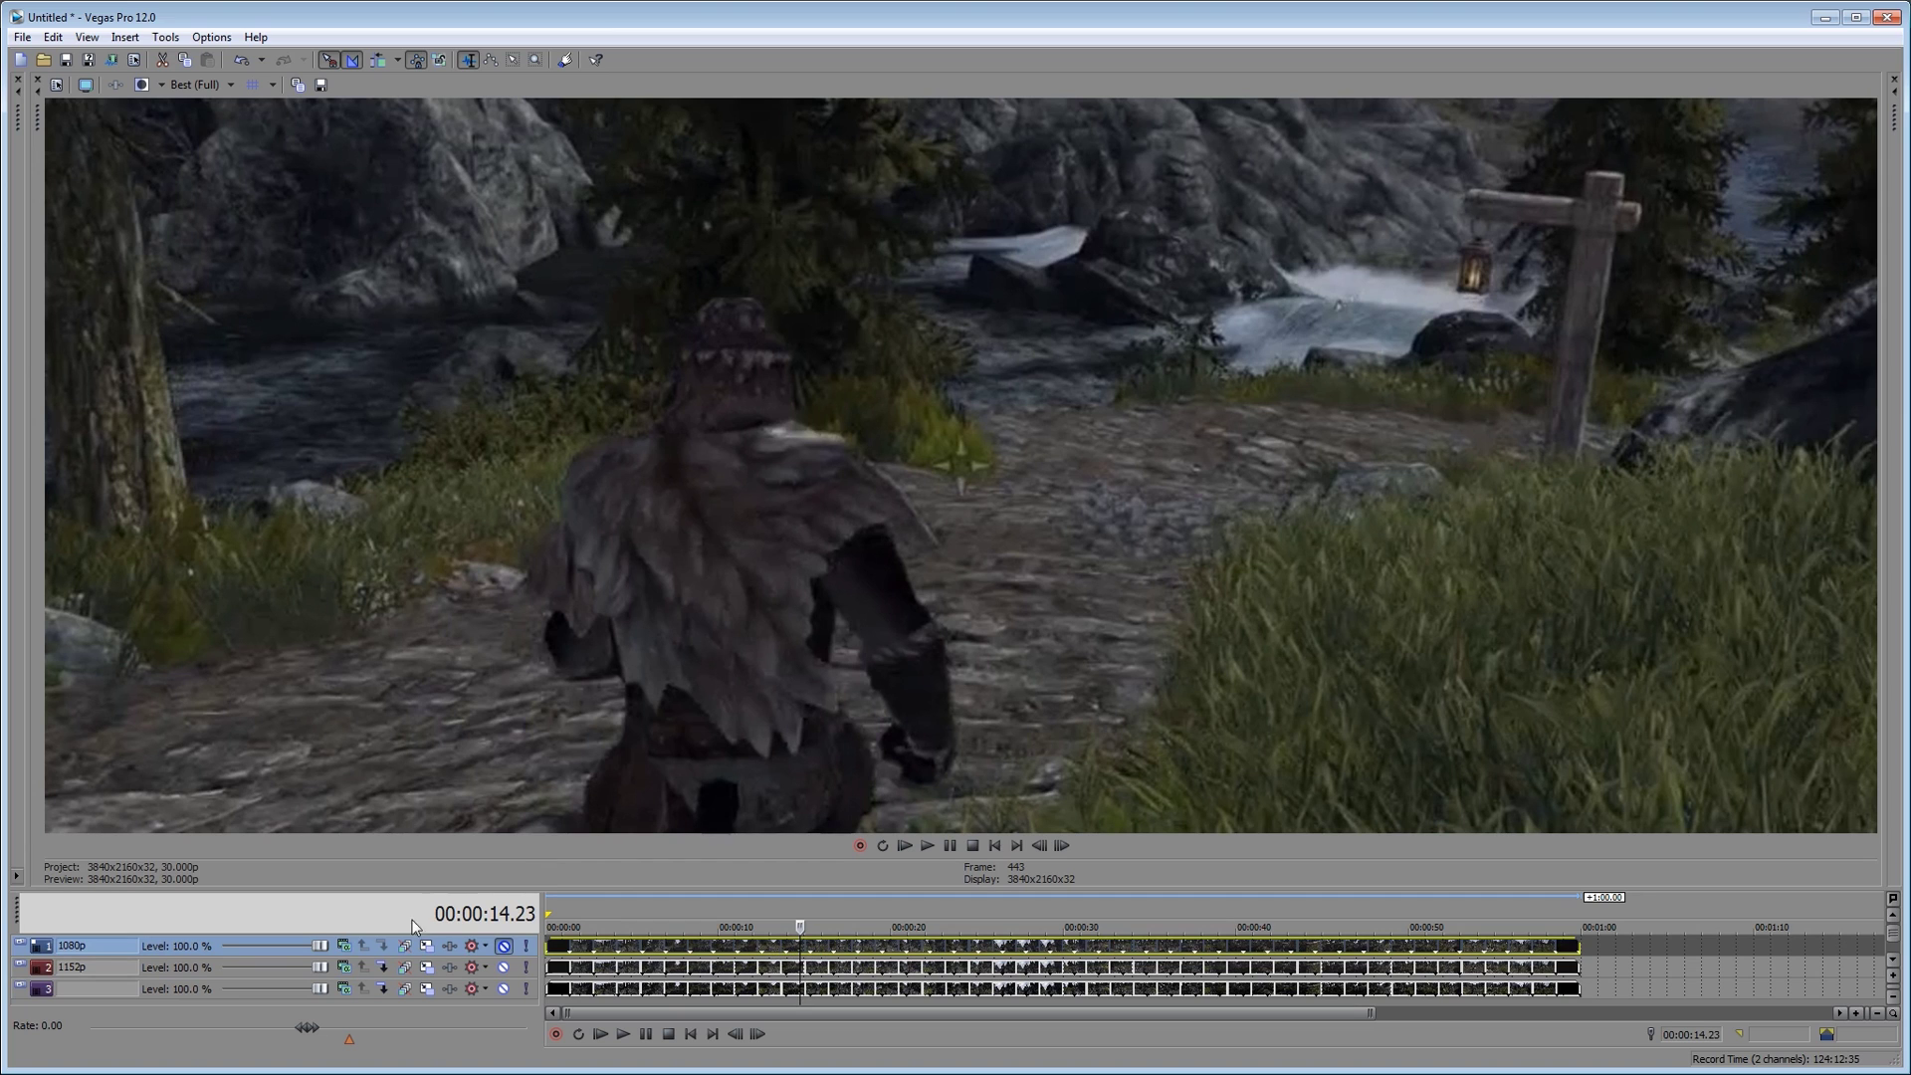
click(504, 944)
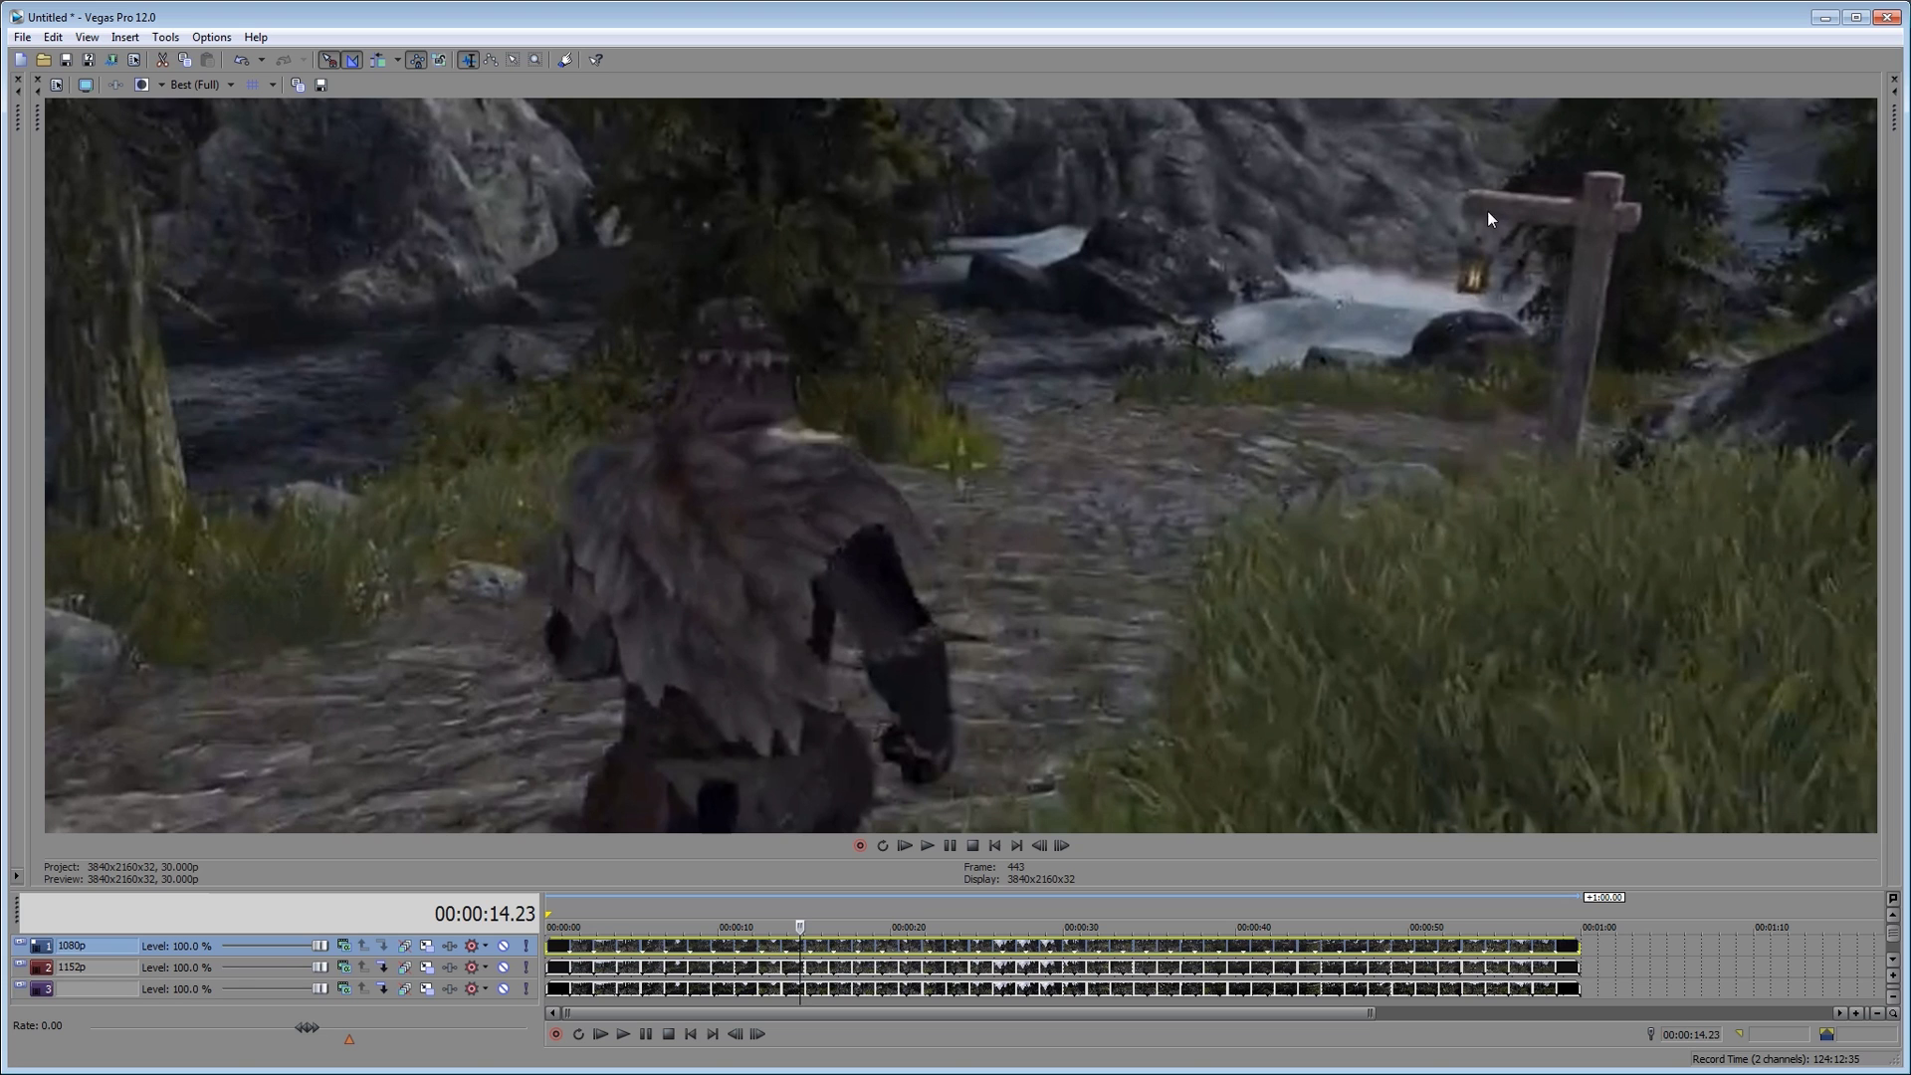
click(503, 946)
click(504, 945)
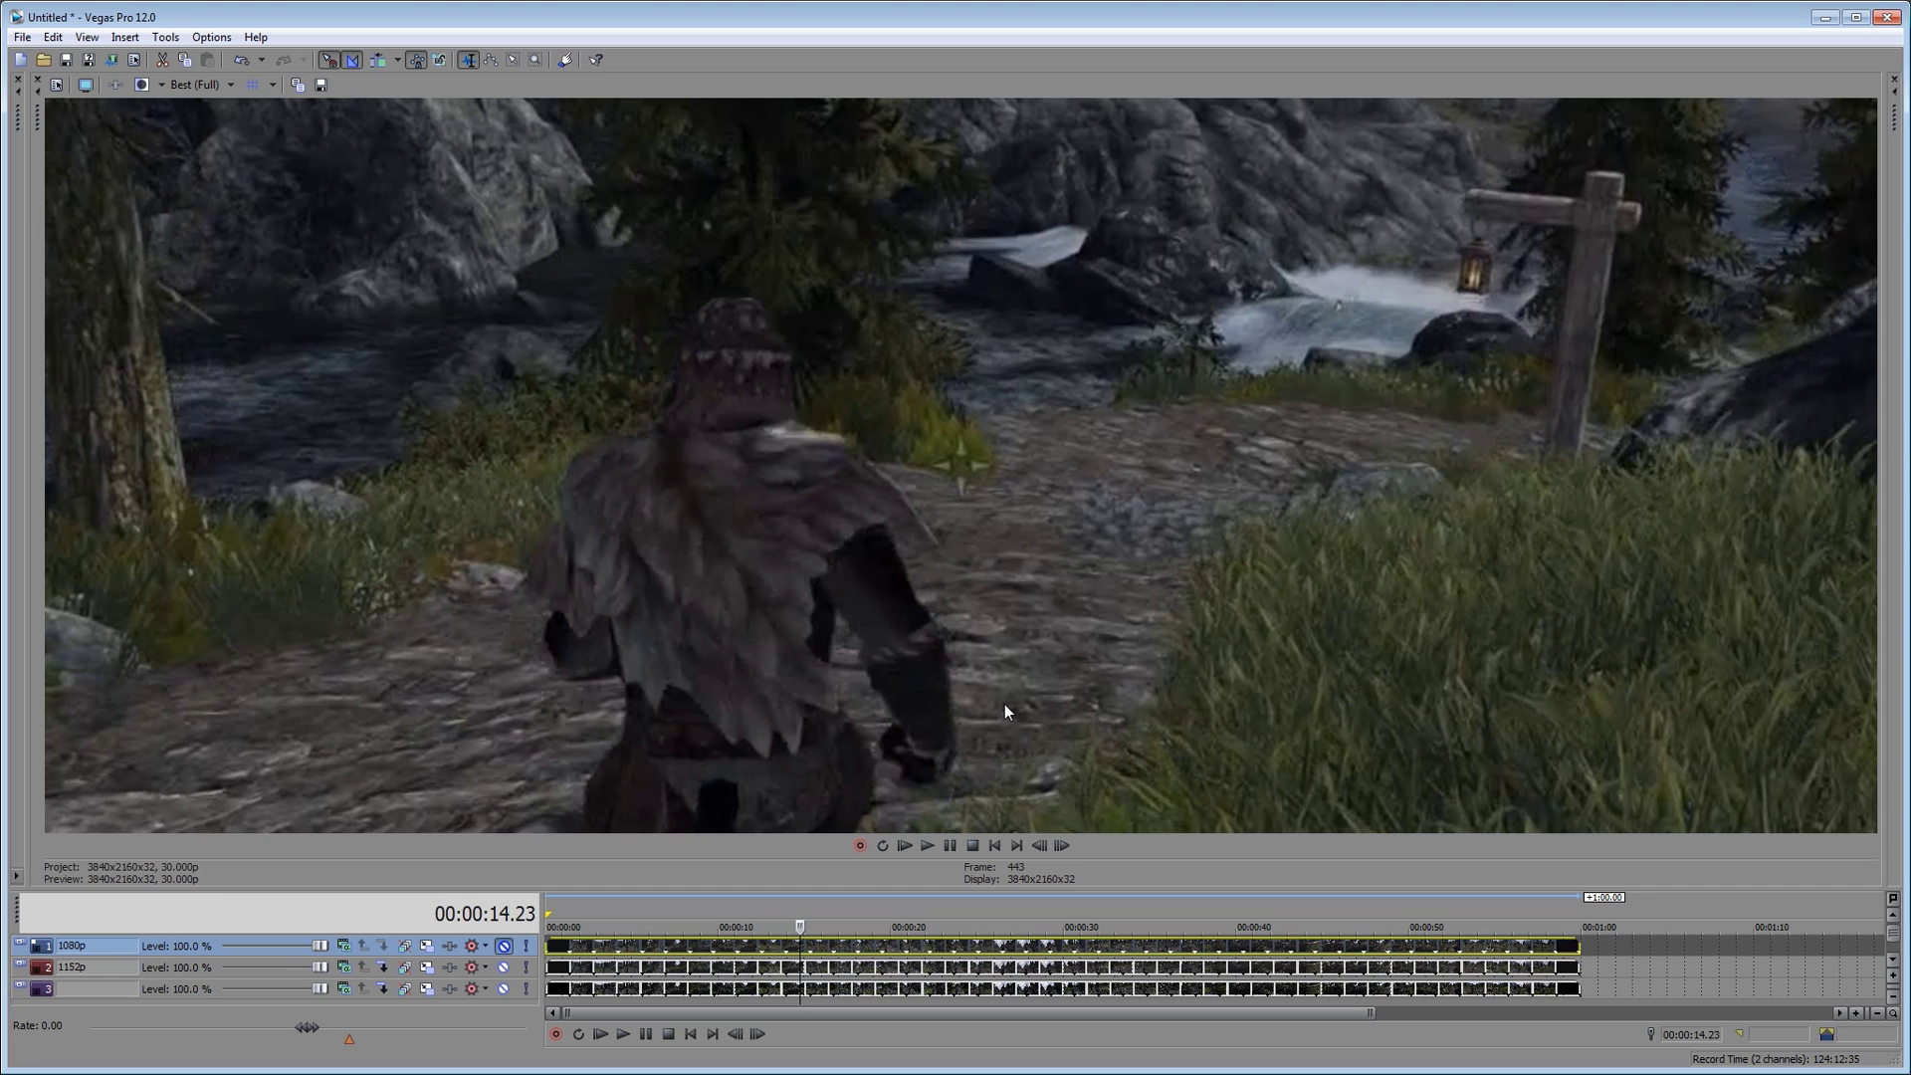
Show the 1080p track and advance the playhead frame by frame to 00:00:21.16
click(871, 946)
click(912, 947)
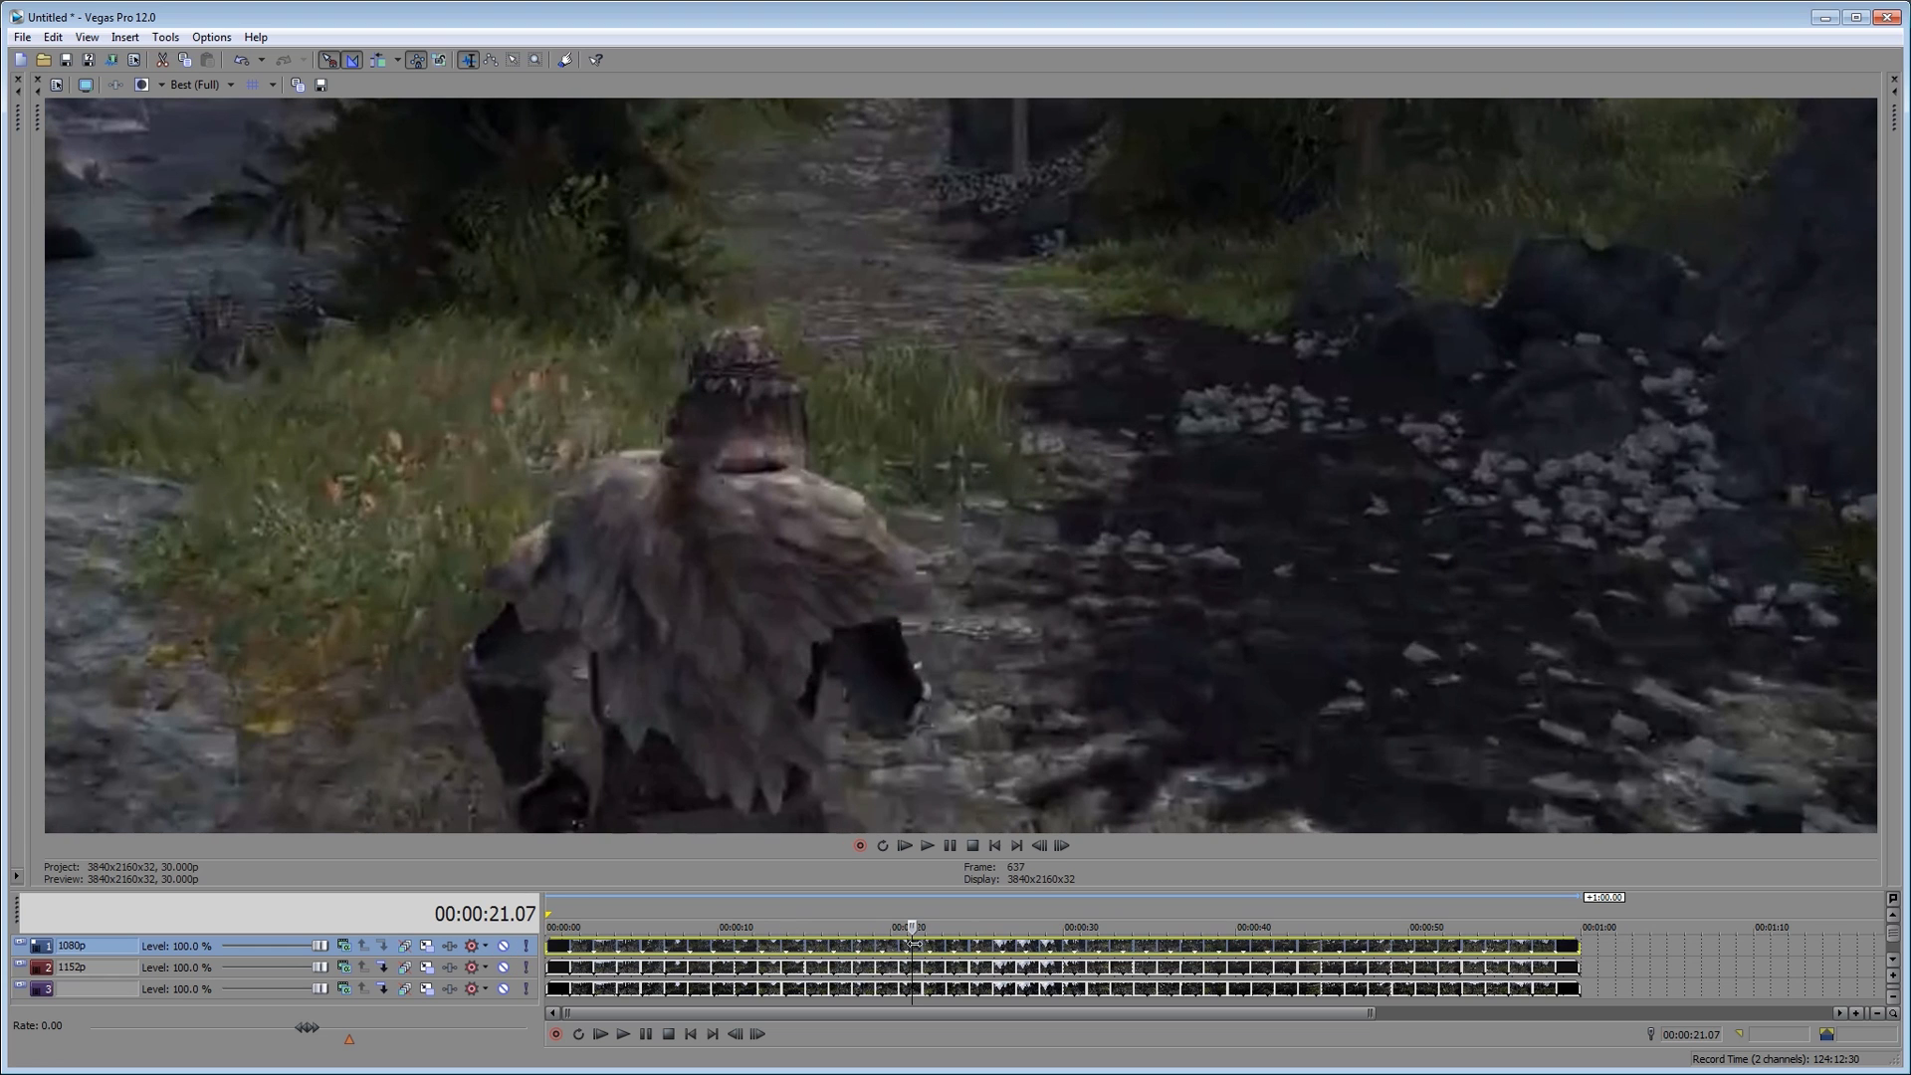
click(1061, 845)
click(1061, 845)
click(1061, 845)
click(1061, 846)
click(1061, 845)
click(1061, 845)
click(1061, 845)
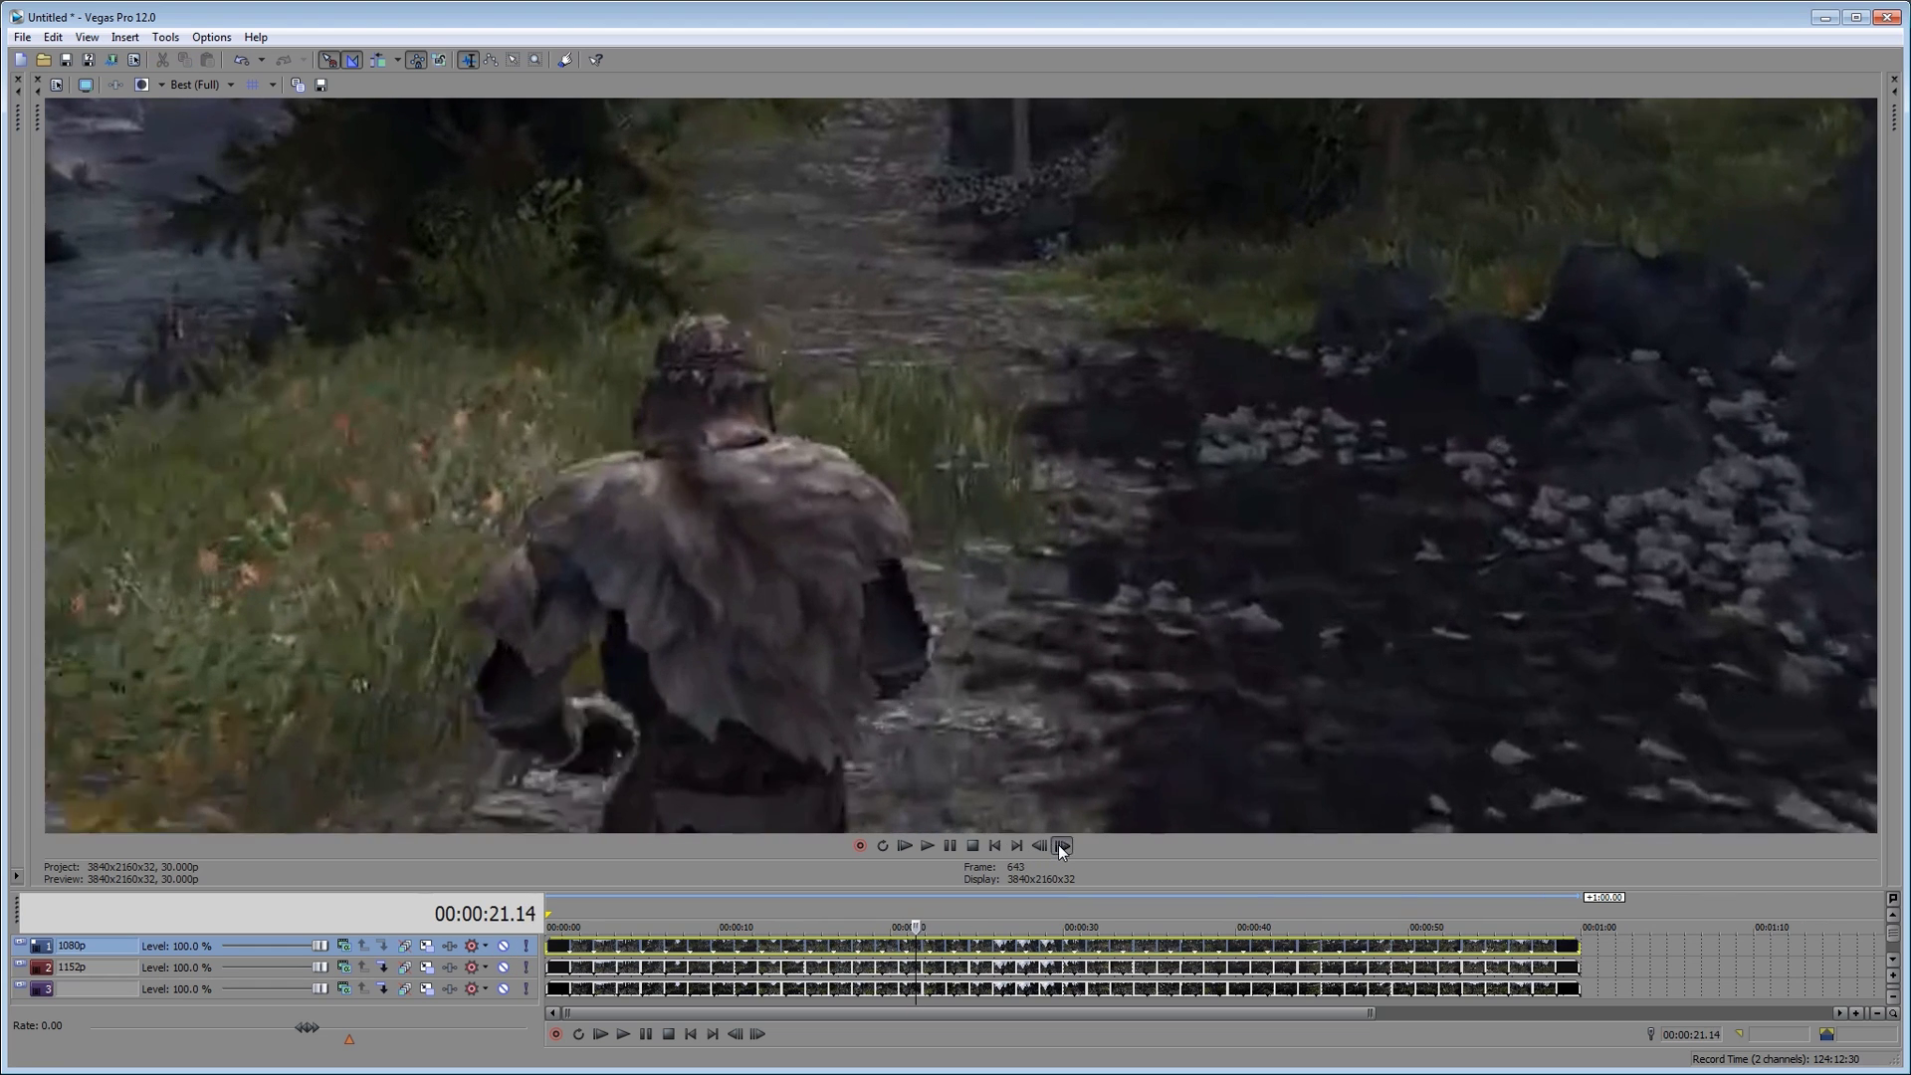
click(1061, 845)
click(1061, 845)
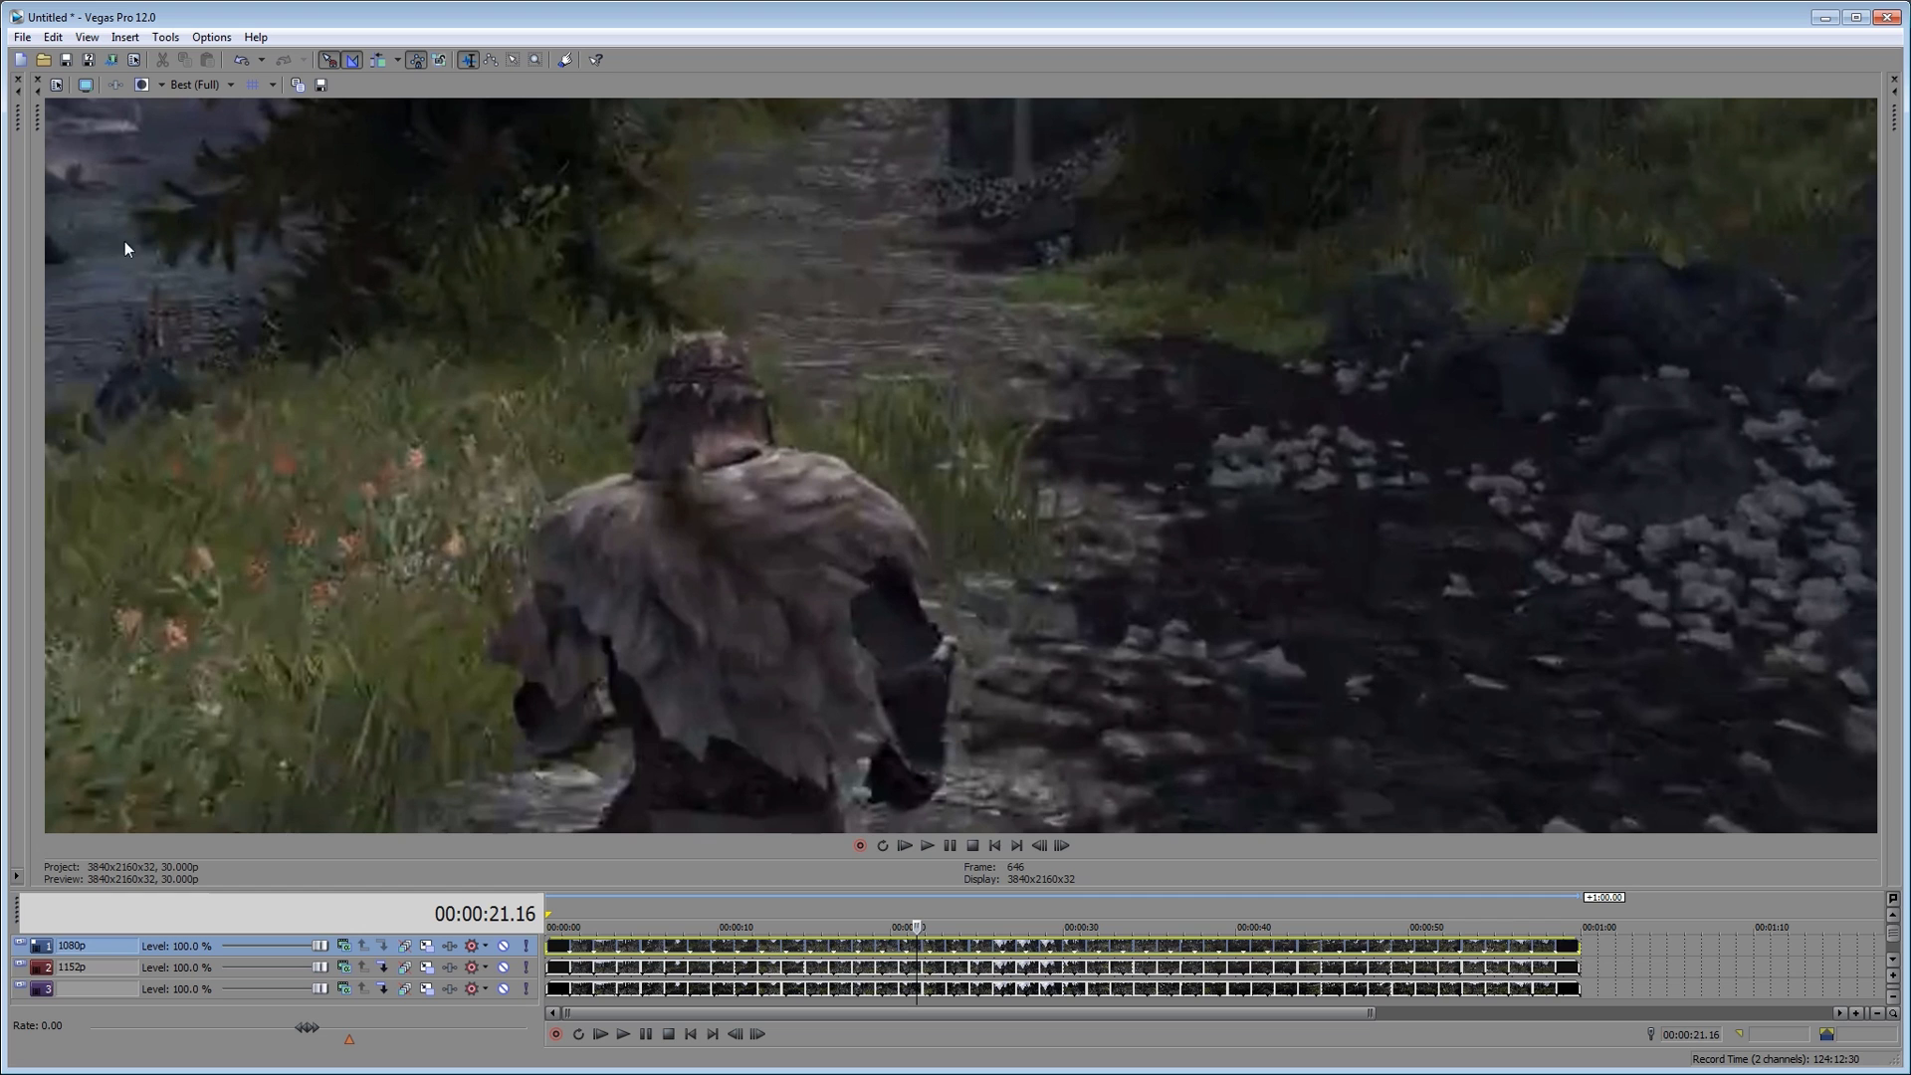
Compare the 1080p and 1152p tracks at 00:00:21.16 by toggling the 1080p track's mute, leaving it unmuted
click(503, 946)
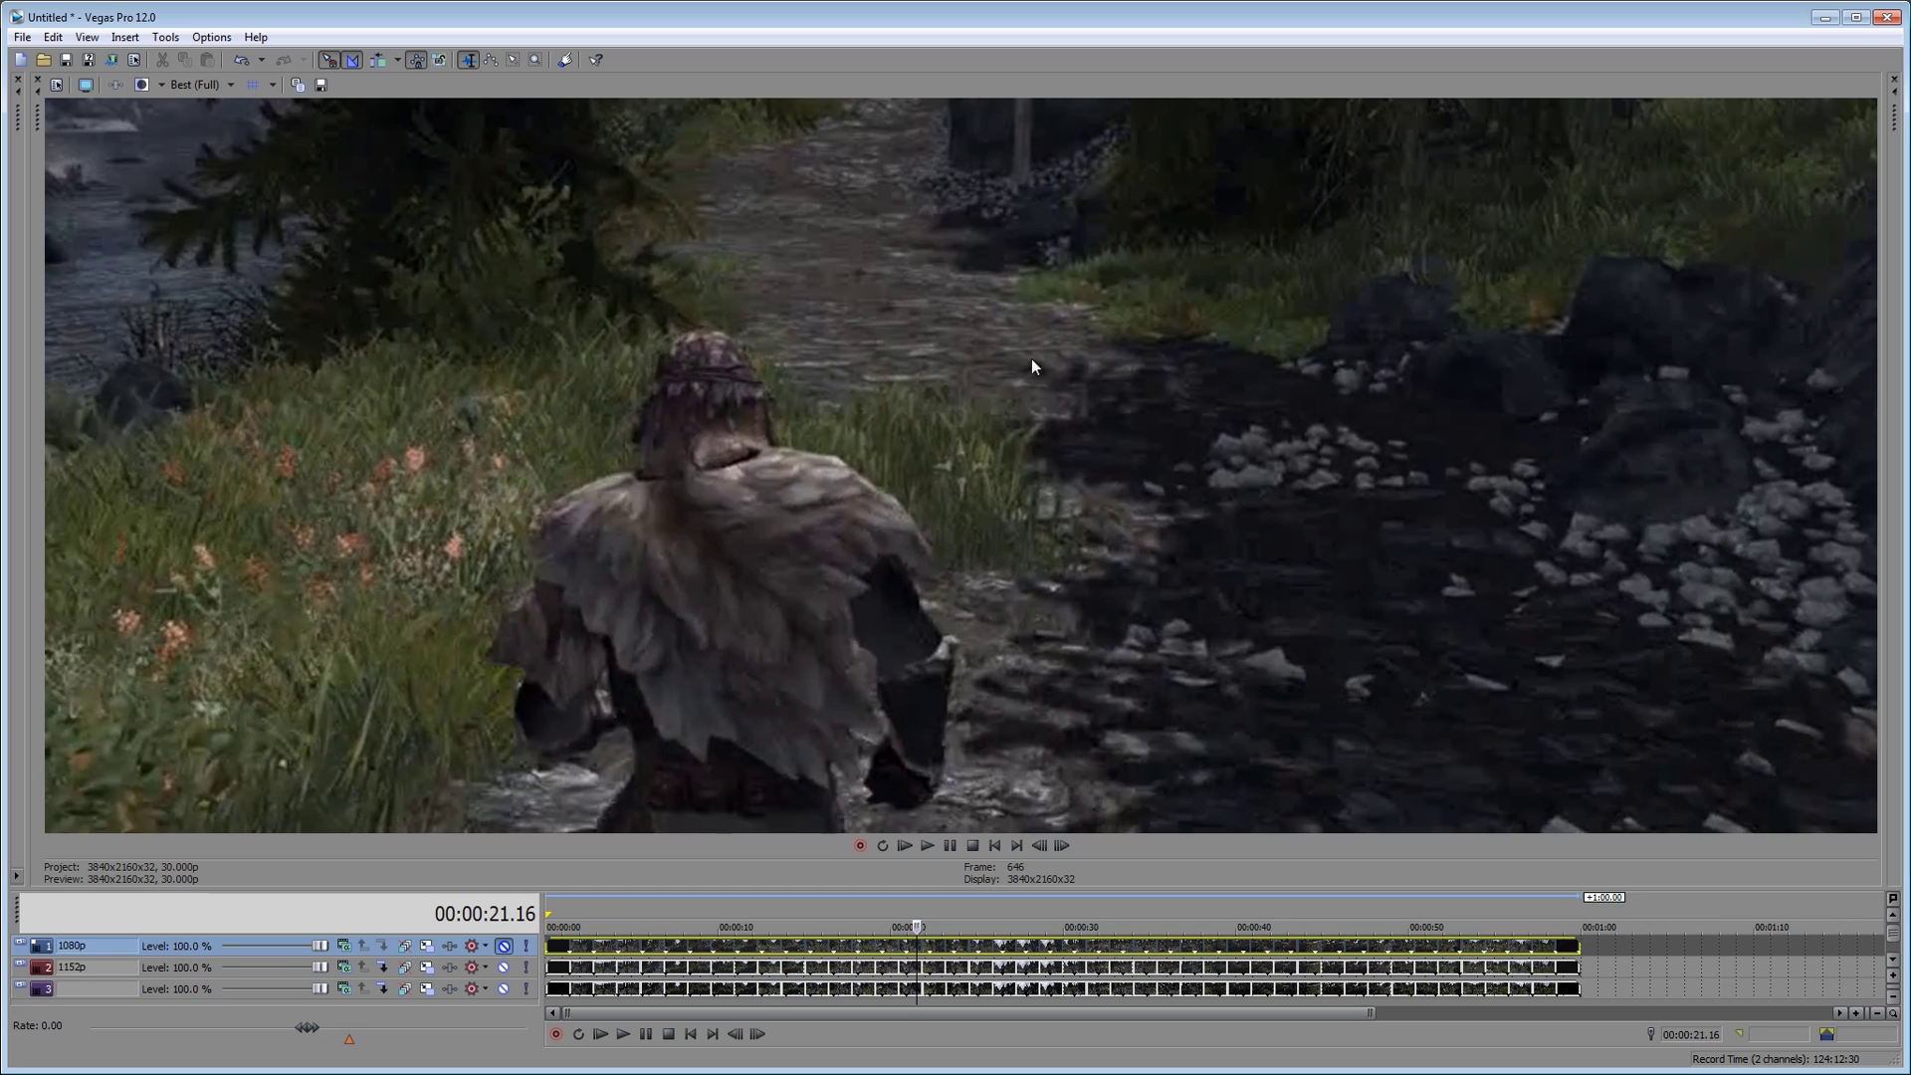
click(503, 945)
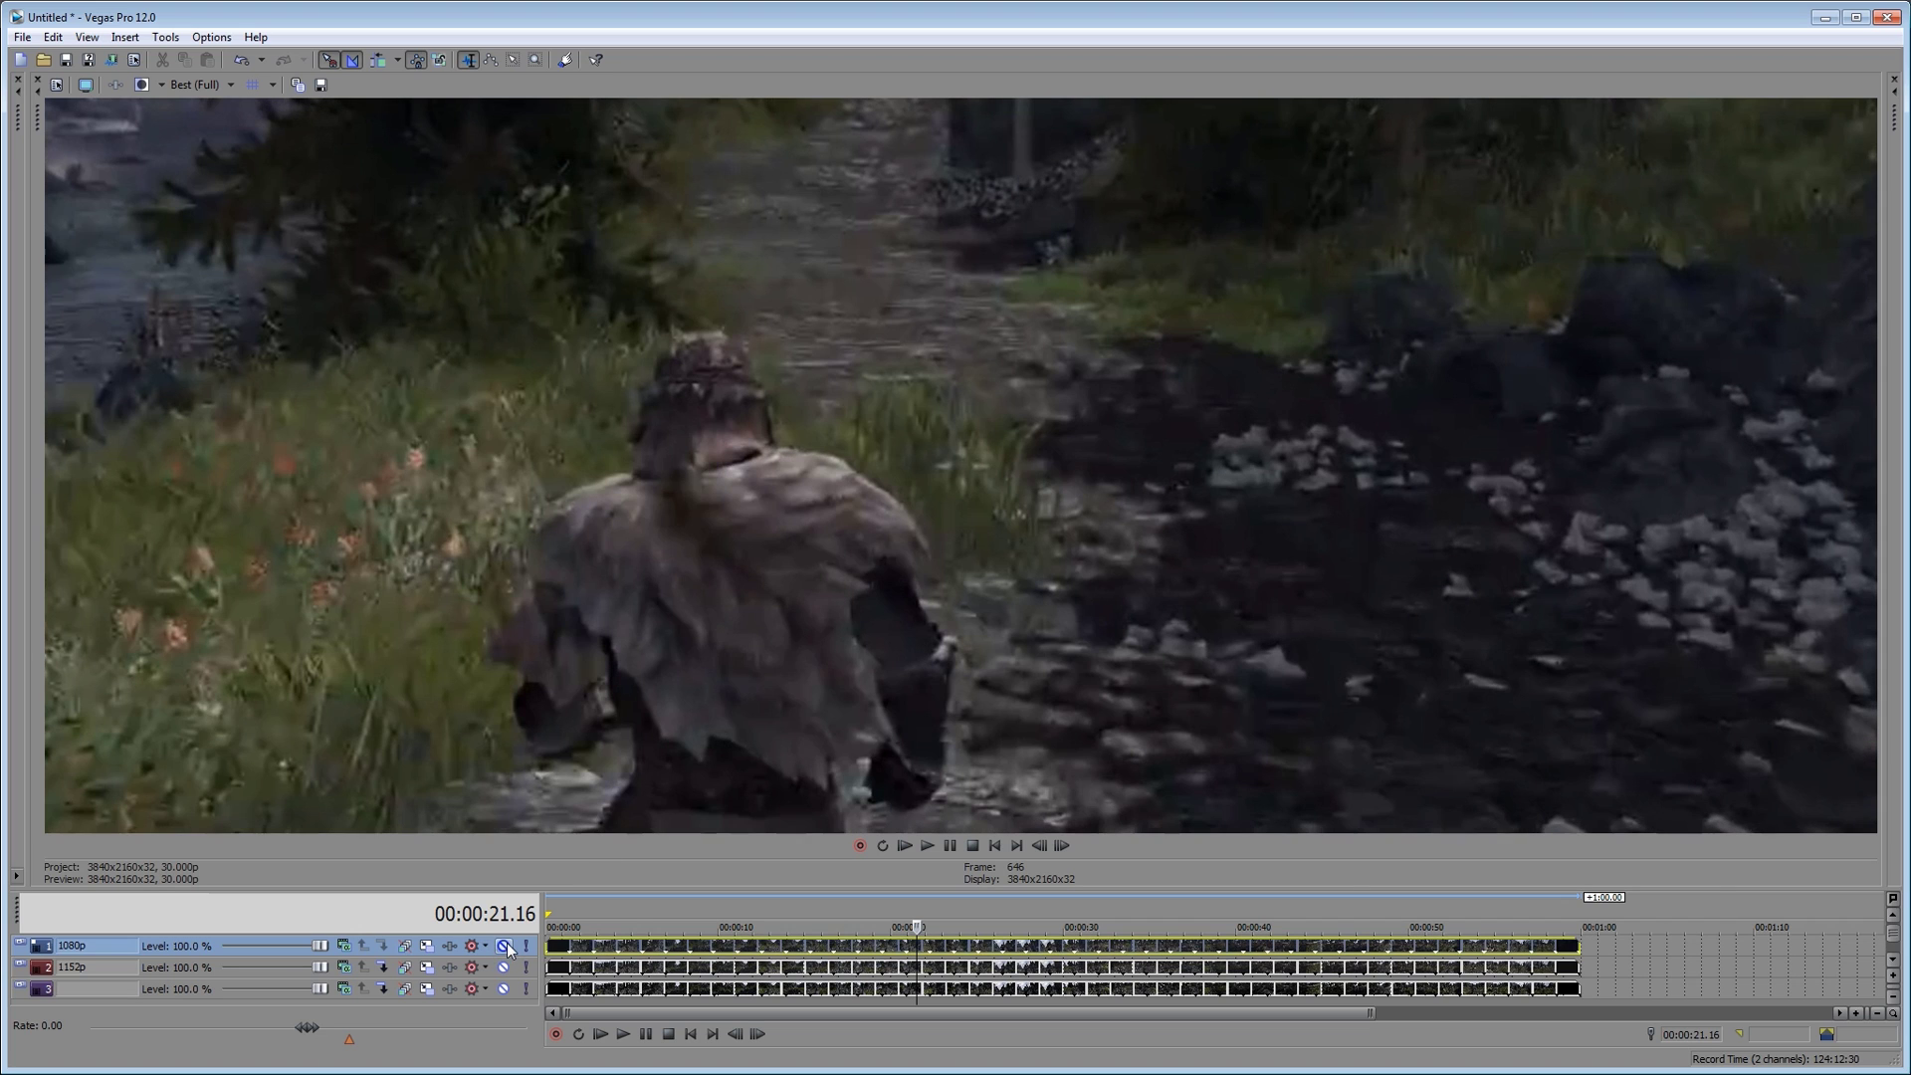
click(504, 946)
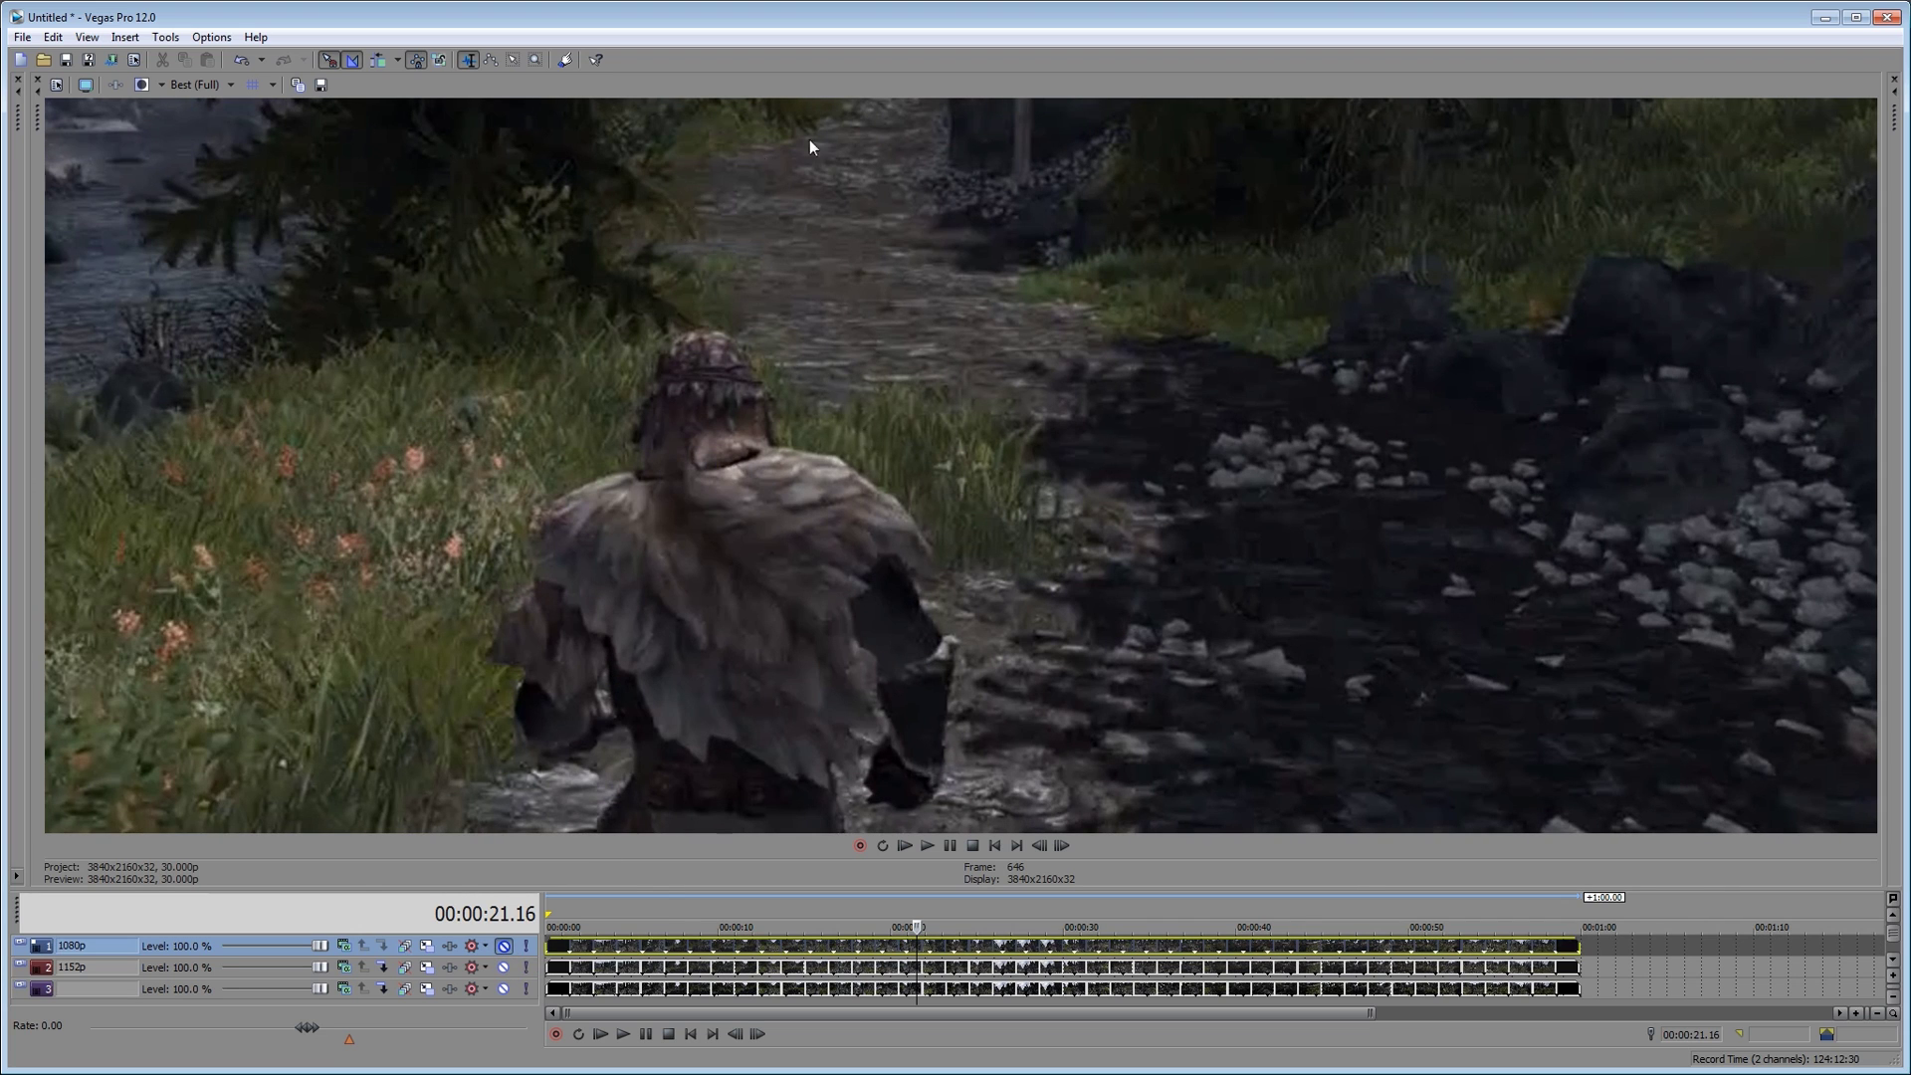
click(504, 946)
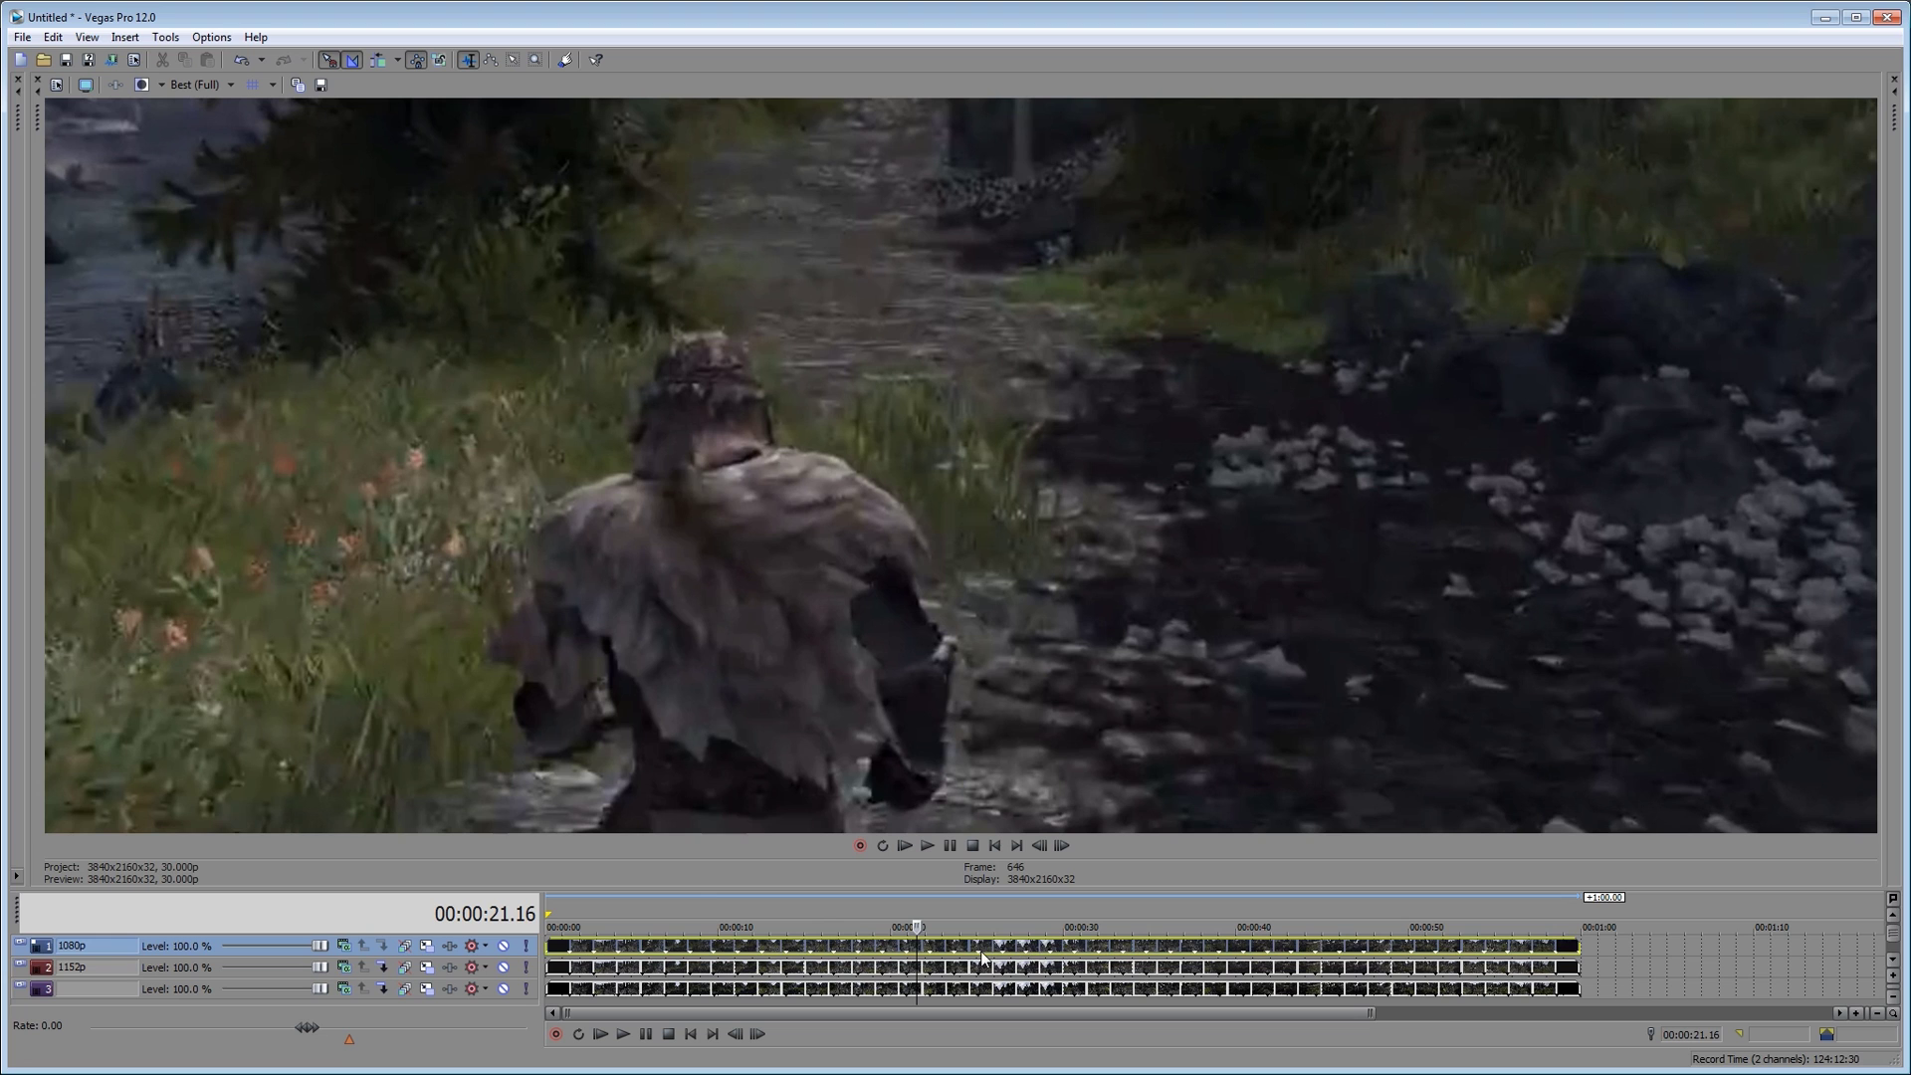
Move the playhead to 00:00:34.29 and compare the 1080p and 1152p tracks by toggling the 1080p track's mute, leaving it muted
click(1085, 948)
click(1149, 947)
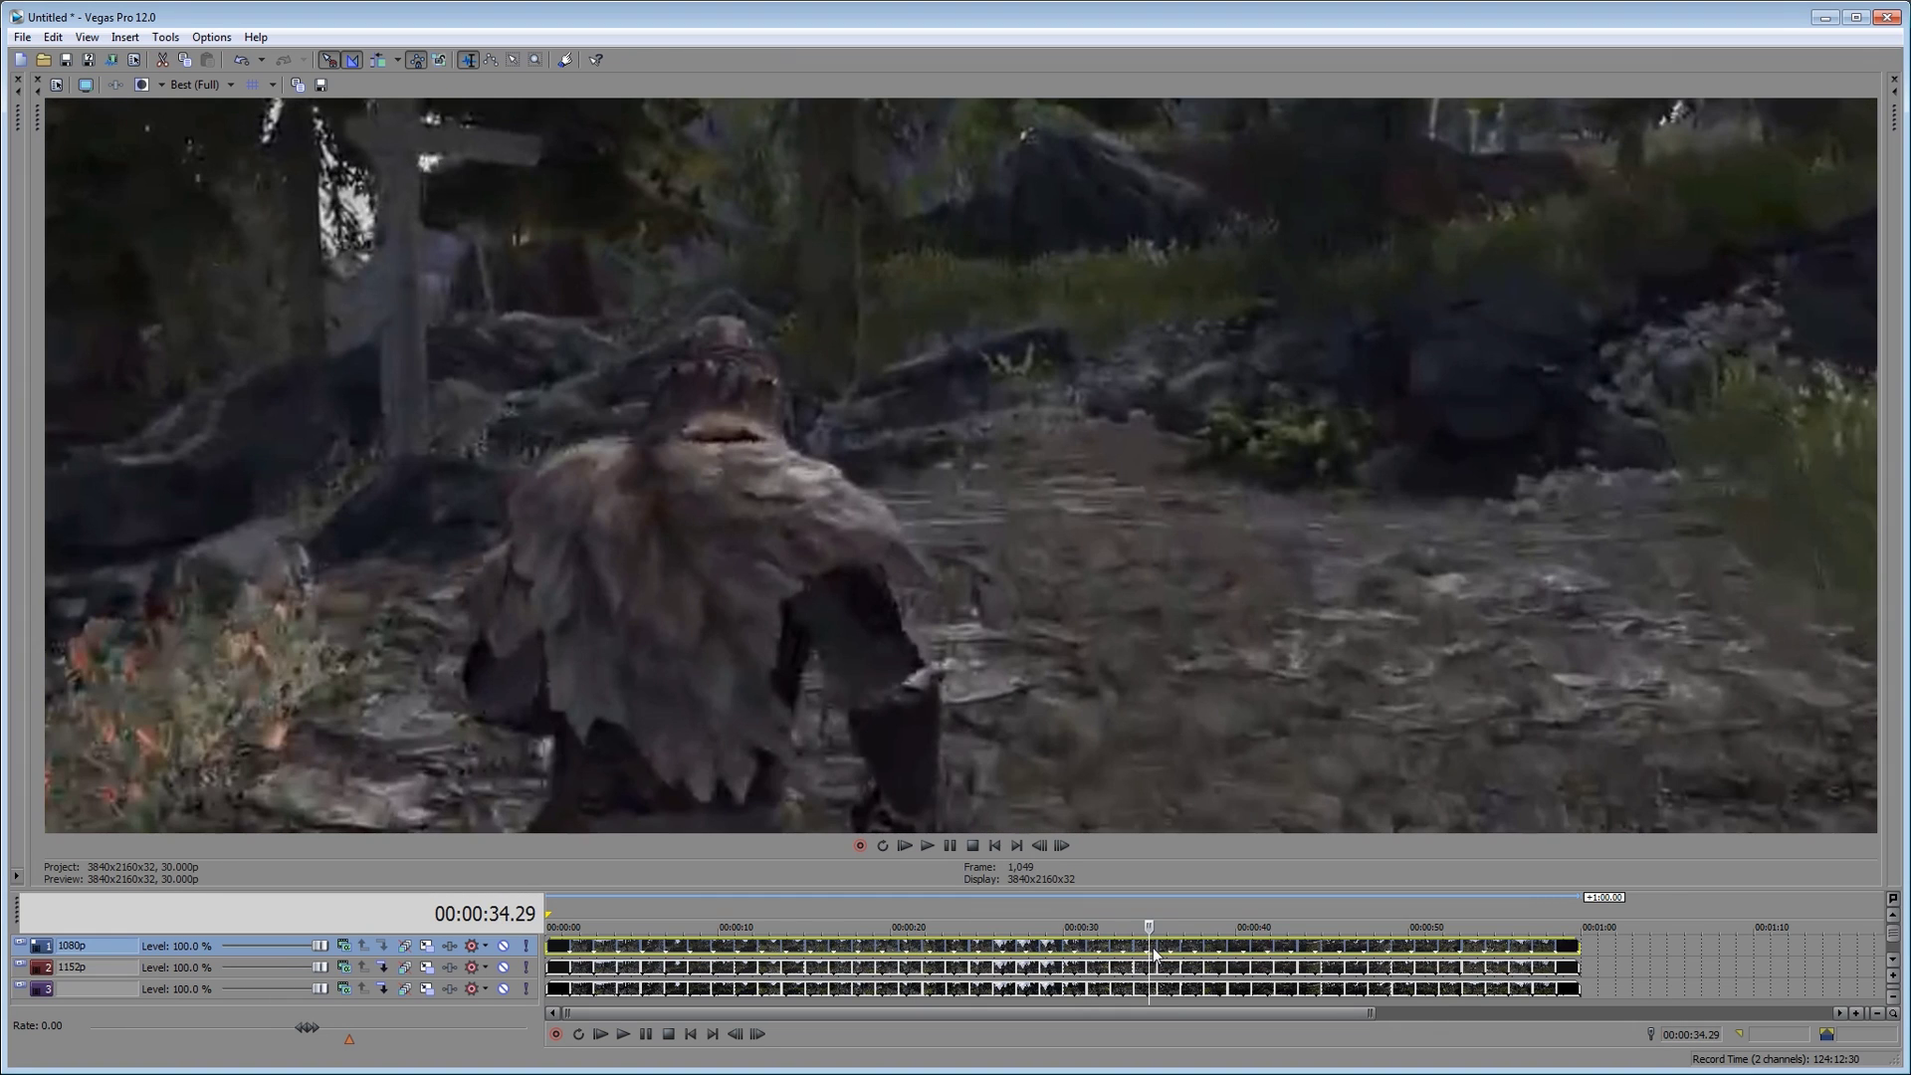
click(505, 946)
click(505, 945)
click(505, 945)
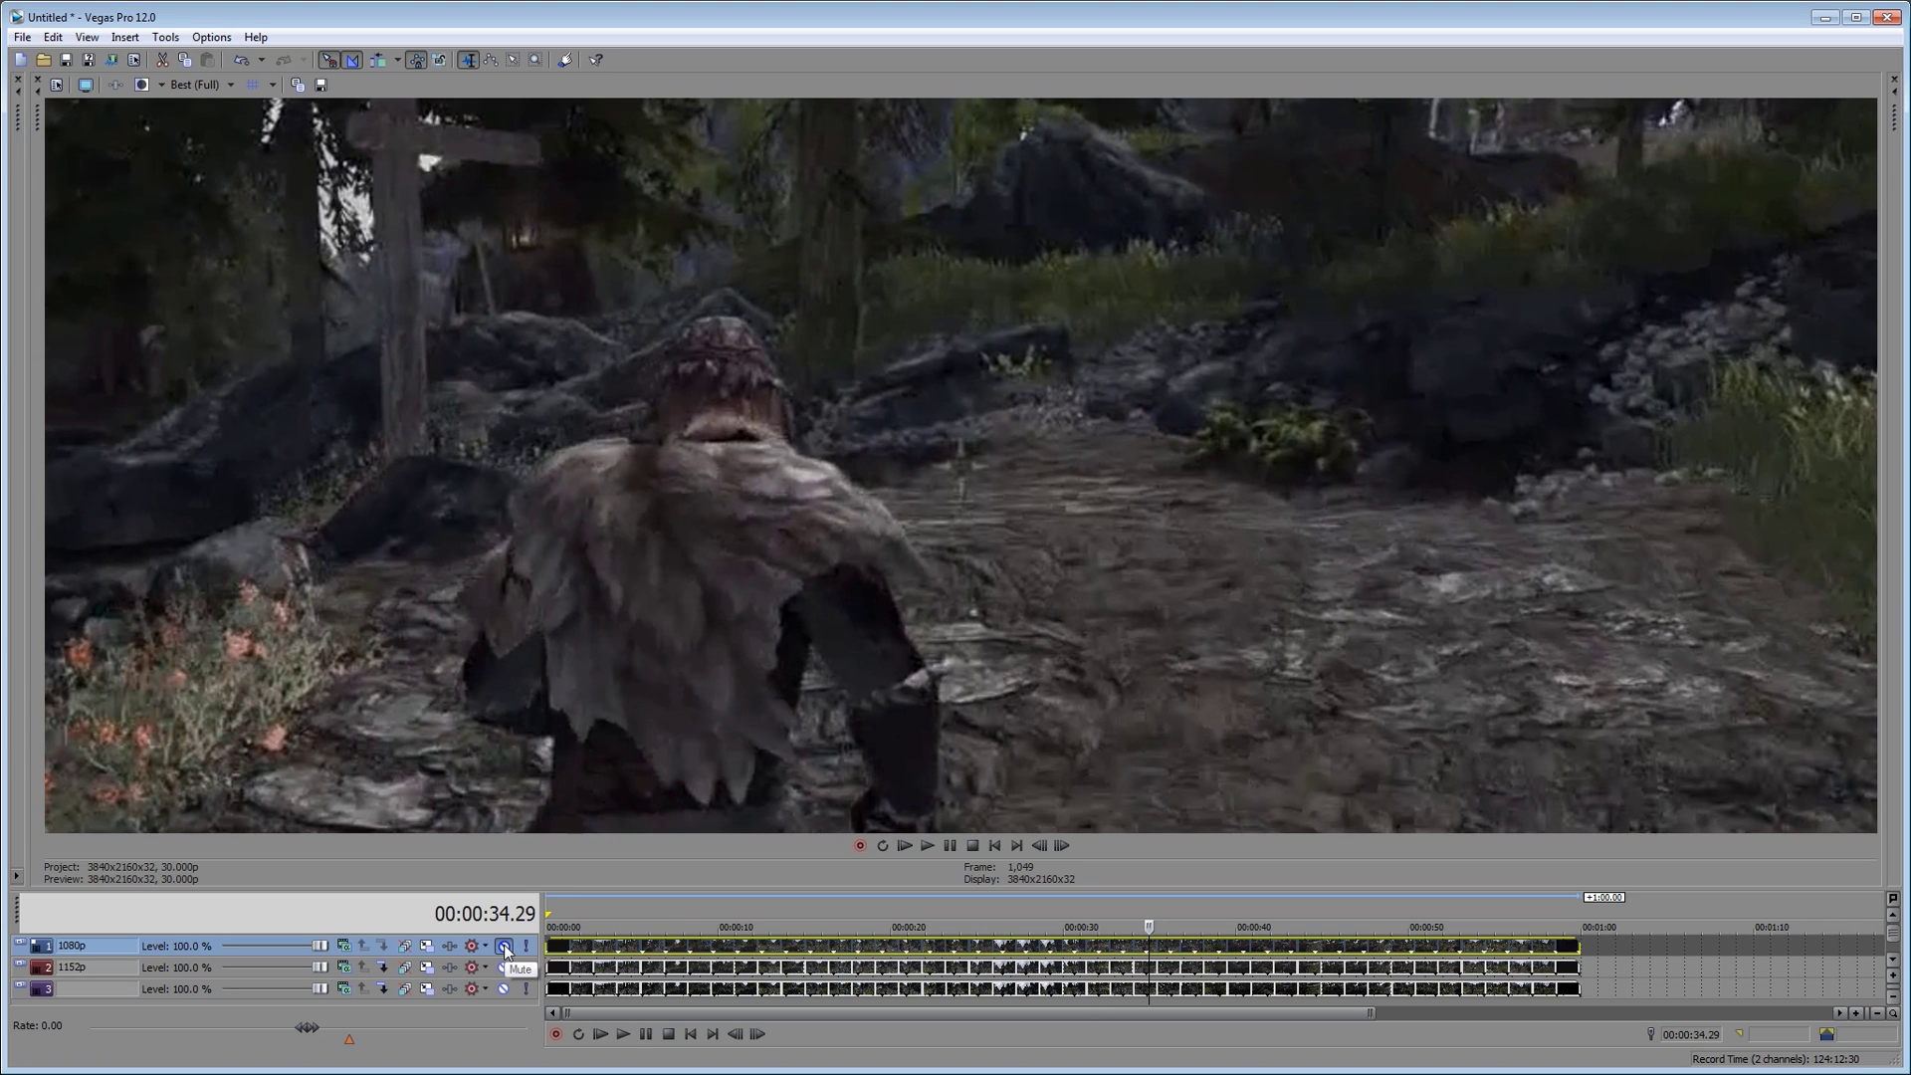
click(505, 945)
click(505, 946)
click(504, 945)
click(505, 946)
Move the playhead to 00:00:38.05 and repeatedly toggle the 1080p track's mute to compare it with 1152p, leaving it muted
click(1172, 946)
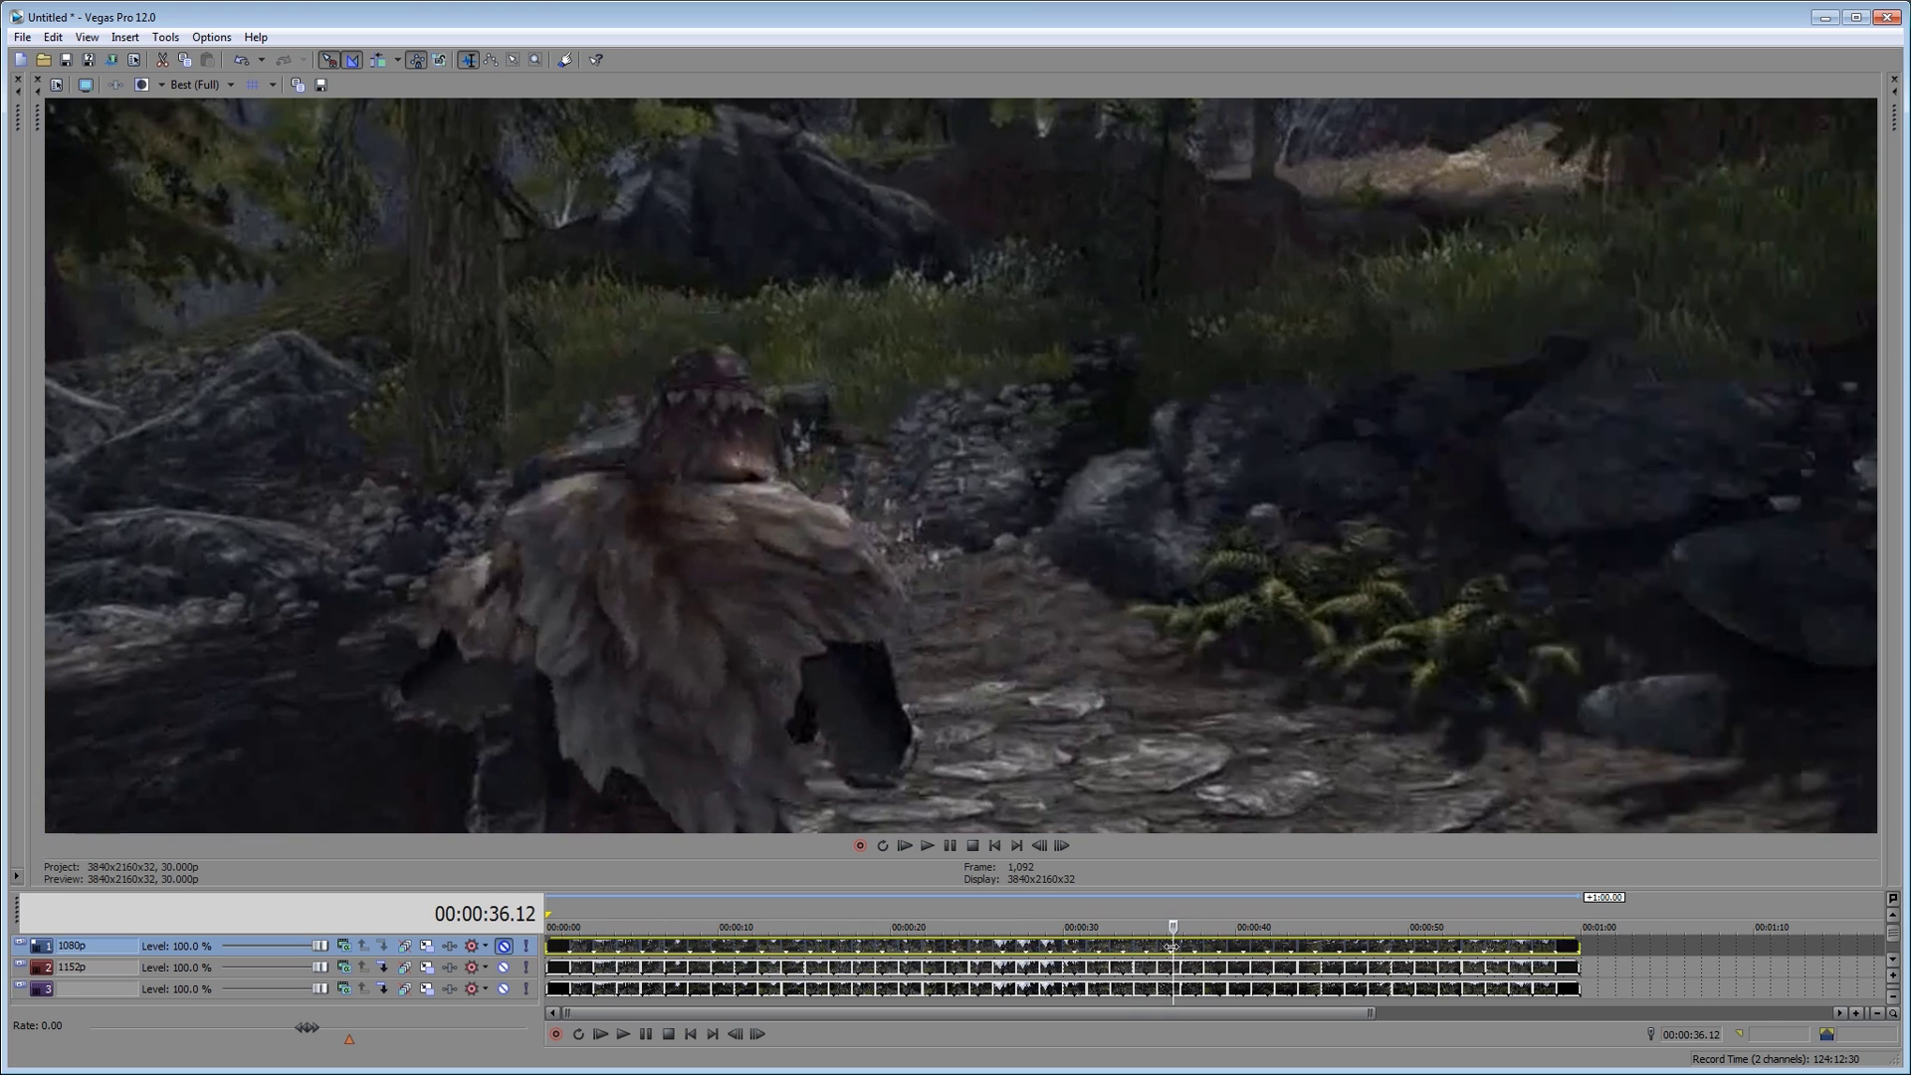
click(1186, 940)
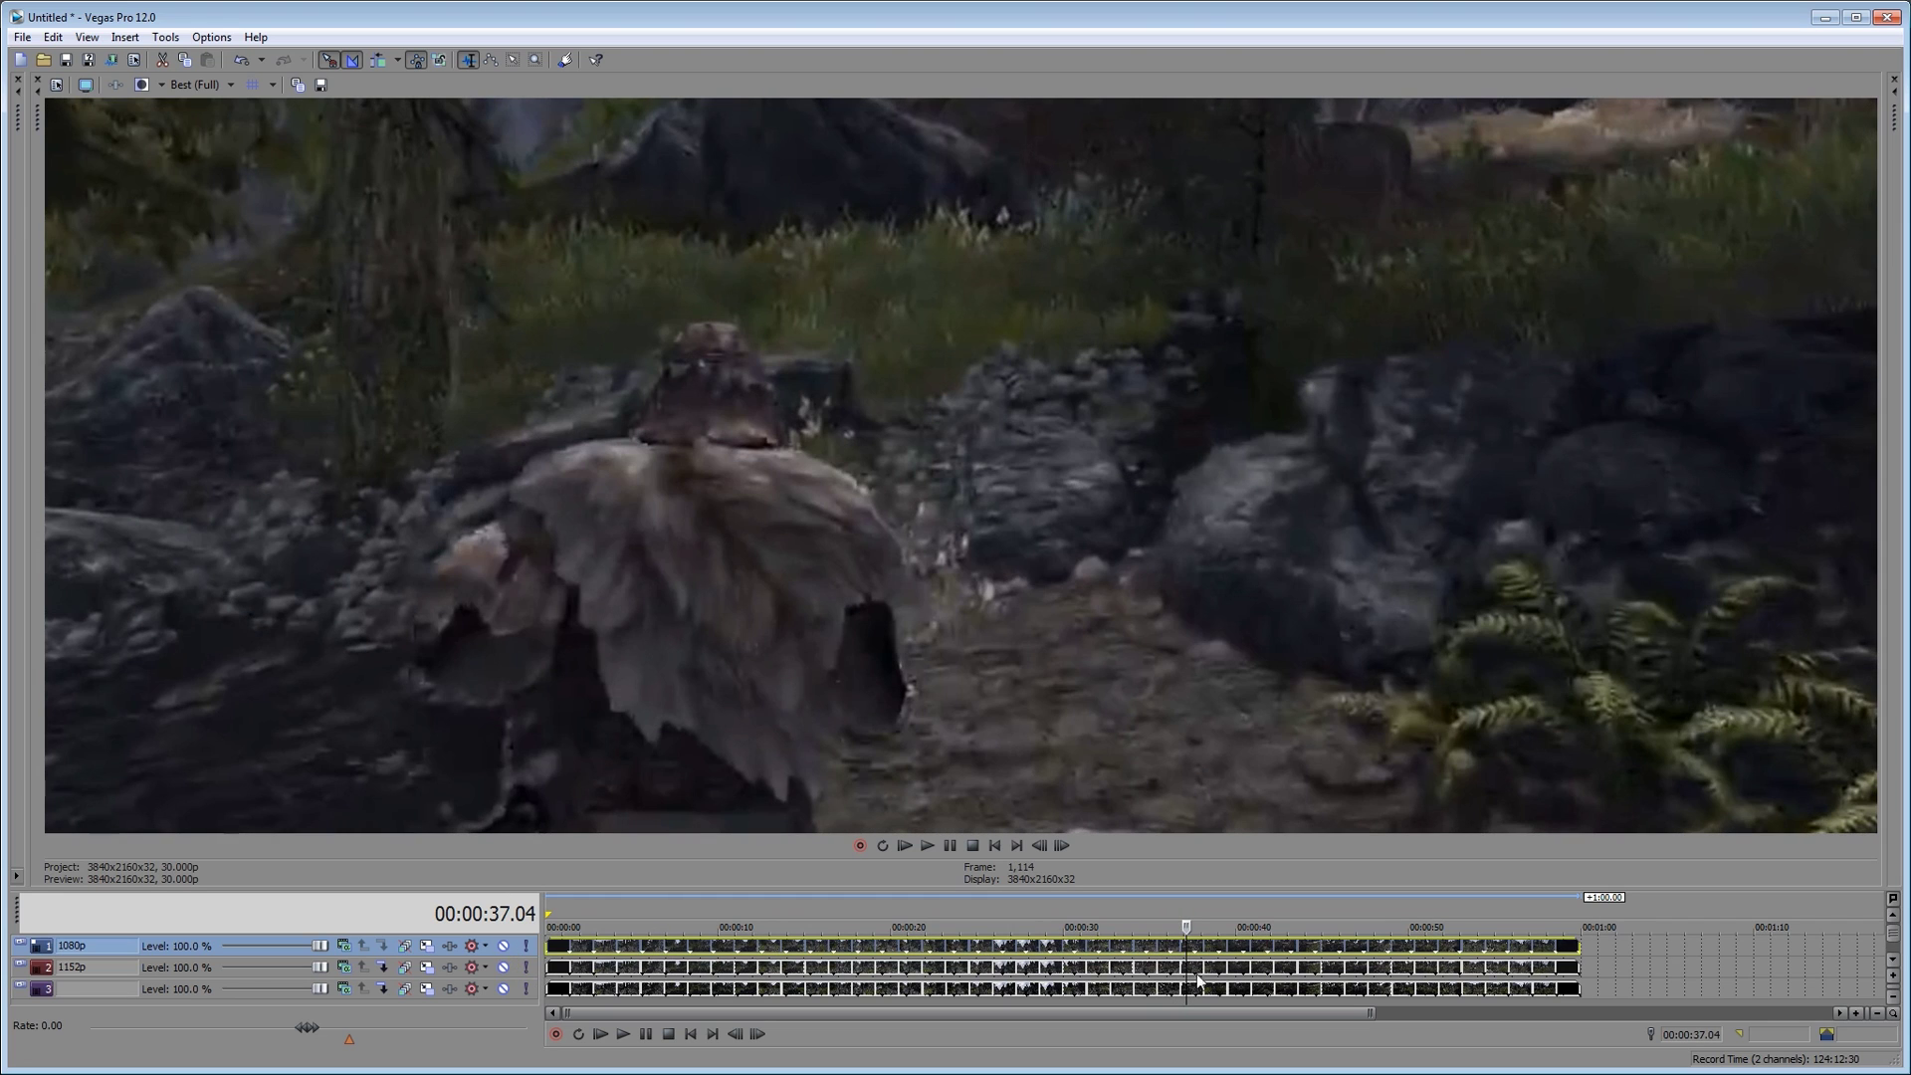
click(1204, 946)
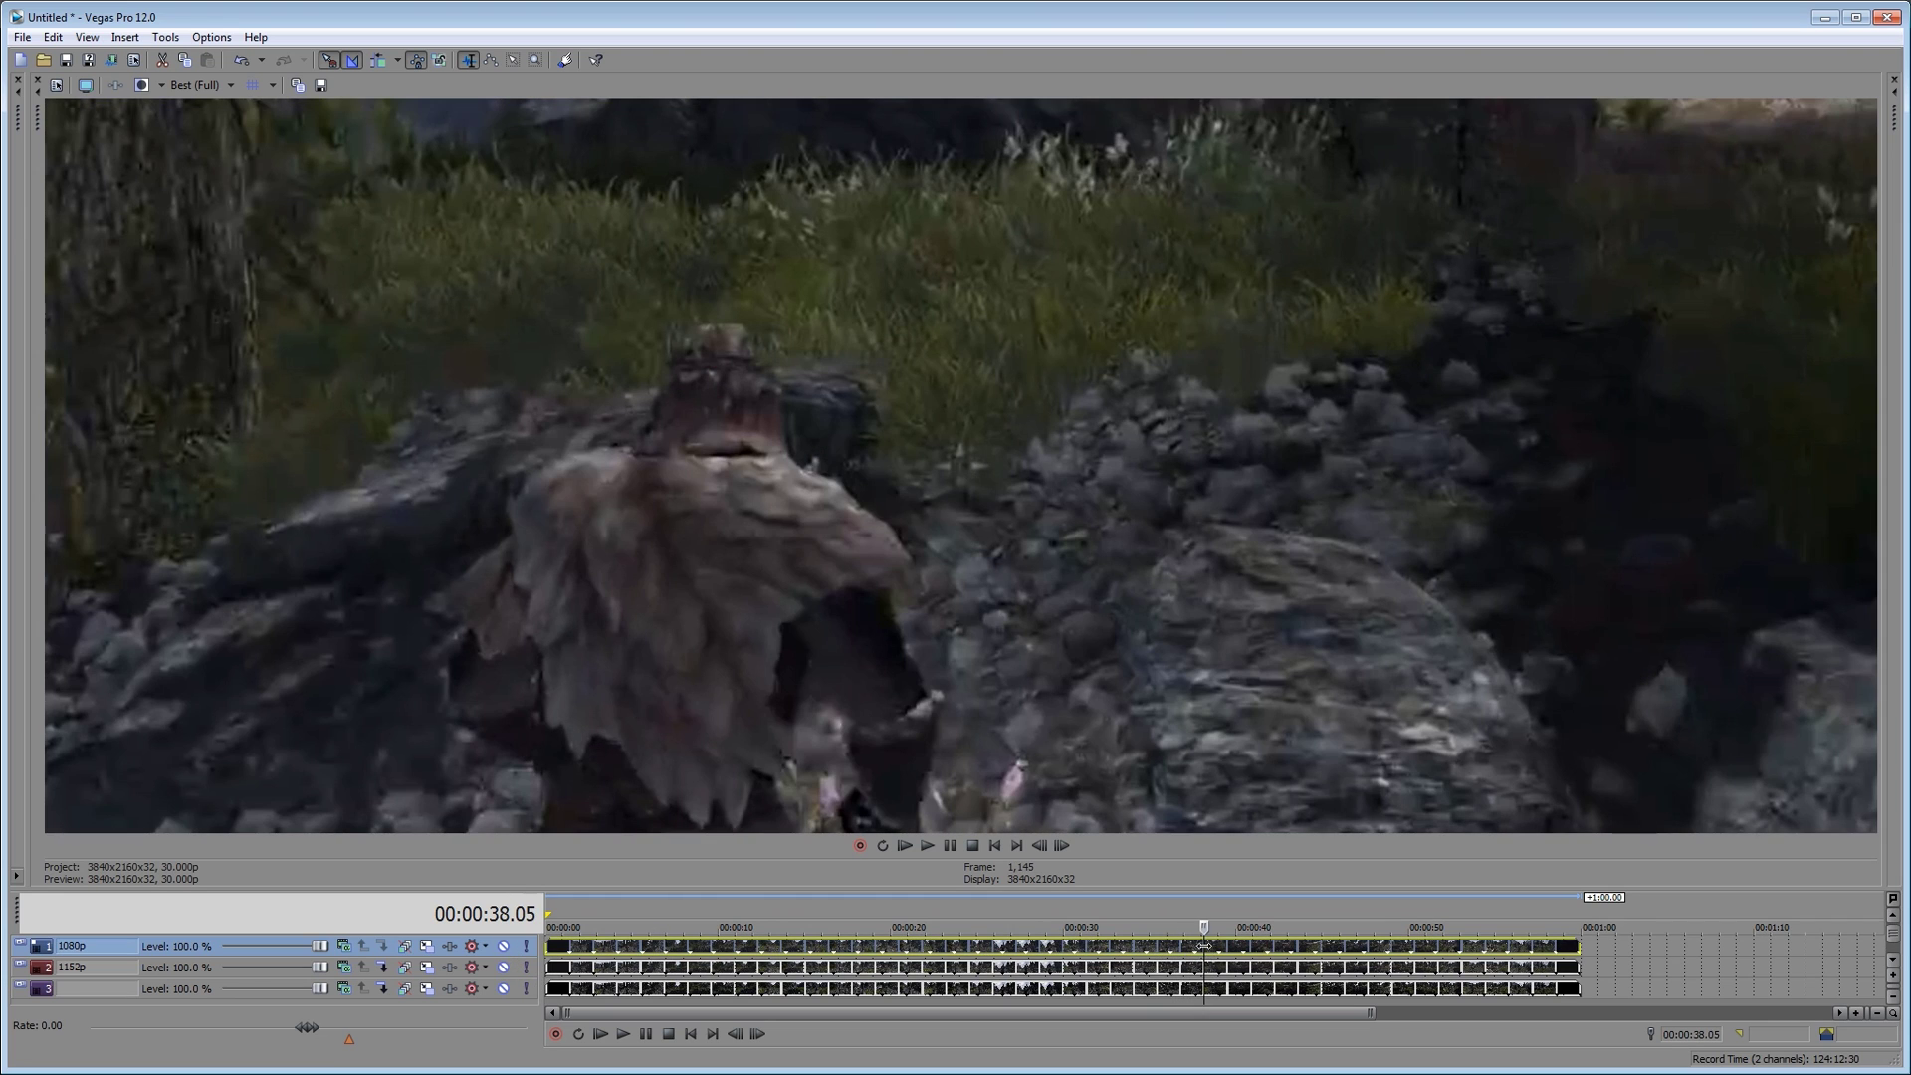
click(503, 947)
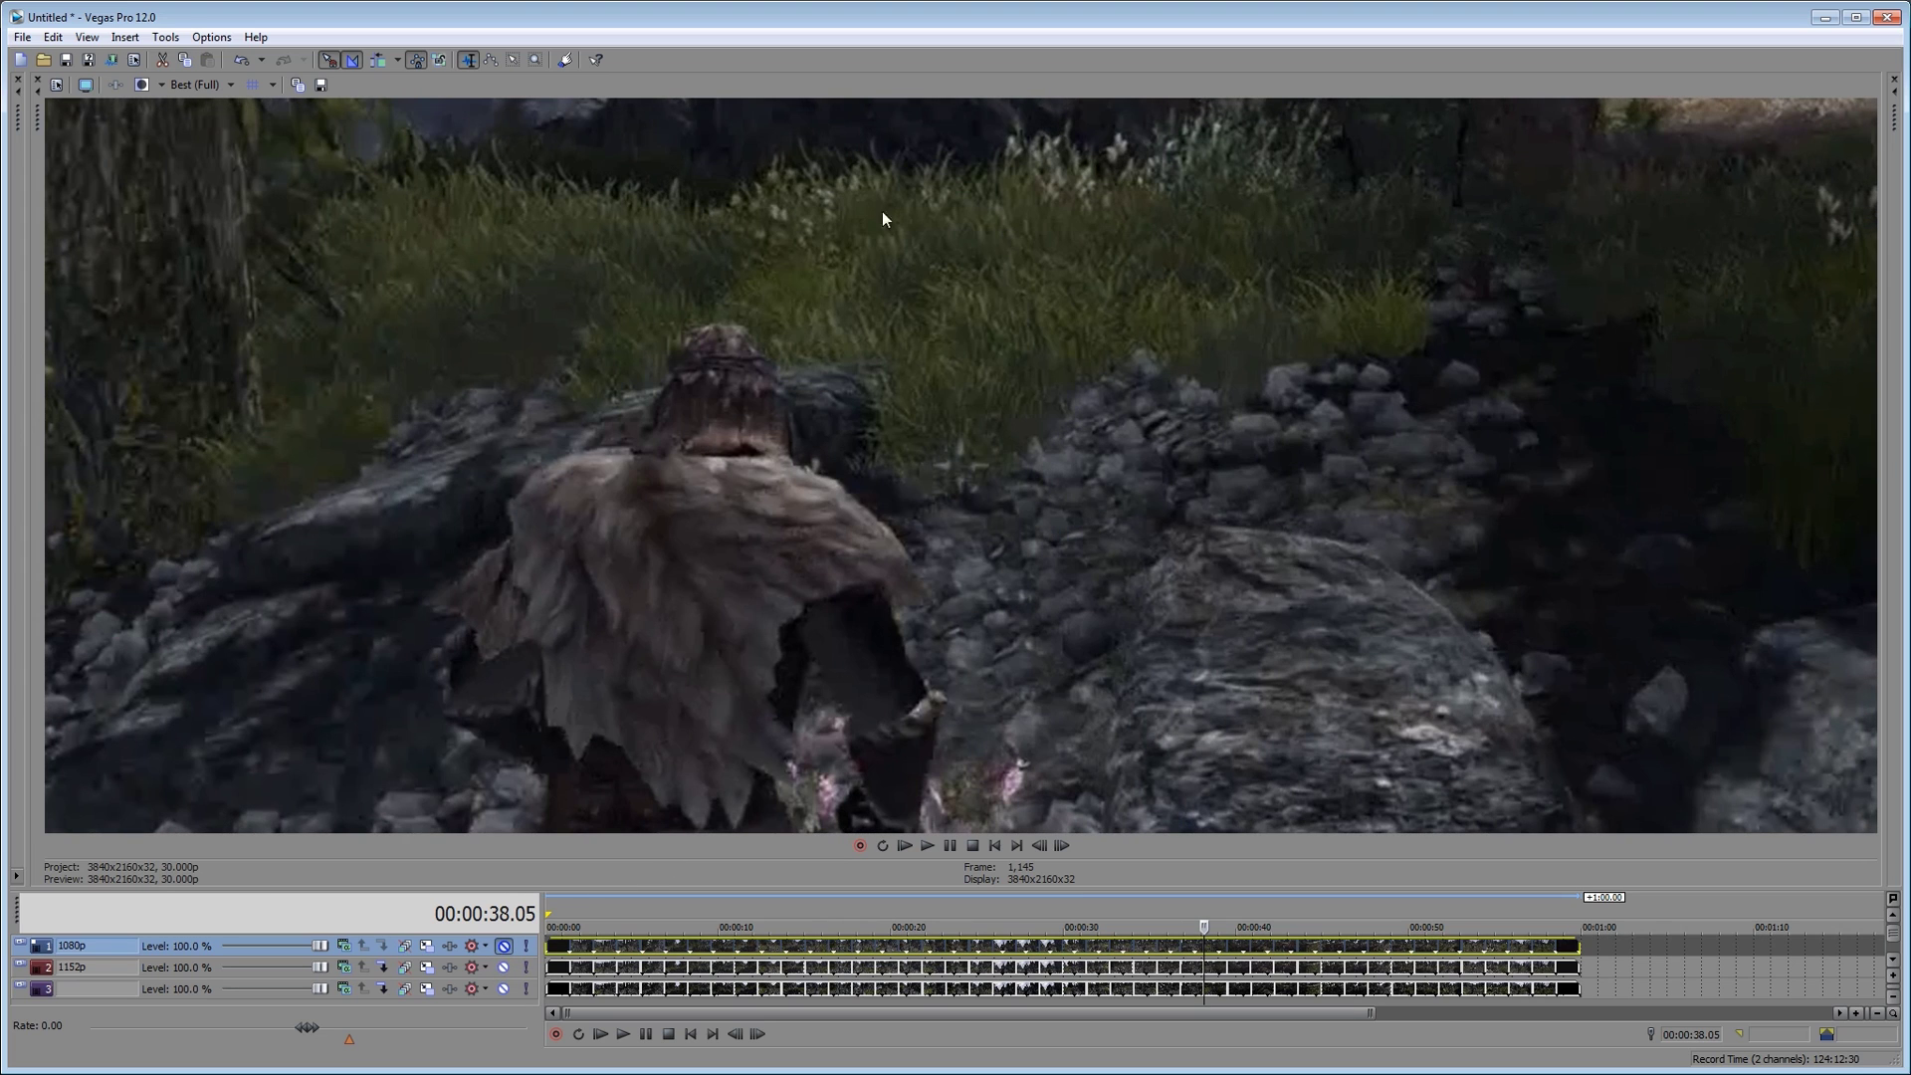
click(502, 947)
click(504, 946)
click(504, 946)
click(504, 945)
click(504, 945)
click(504, 946)
click(504, 946)
click(503, 946)
Move the playhead to 00:00:39.16 and step back frame by frame to 00:00:38.29
click(1227, 946)
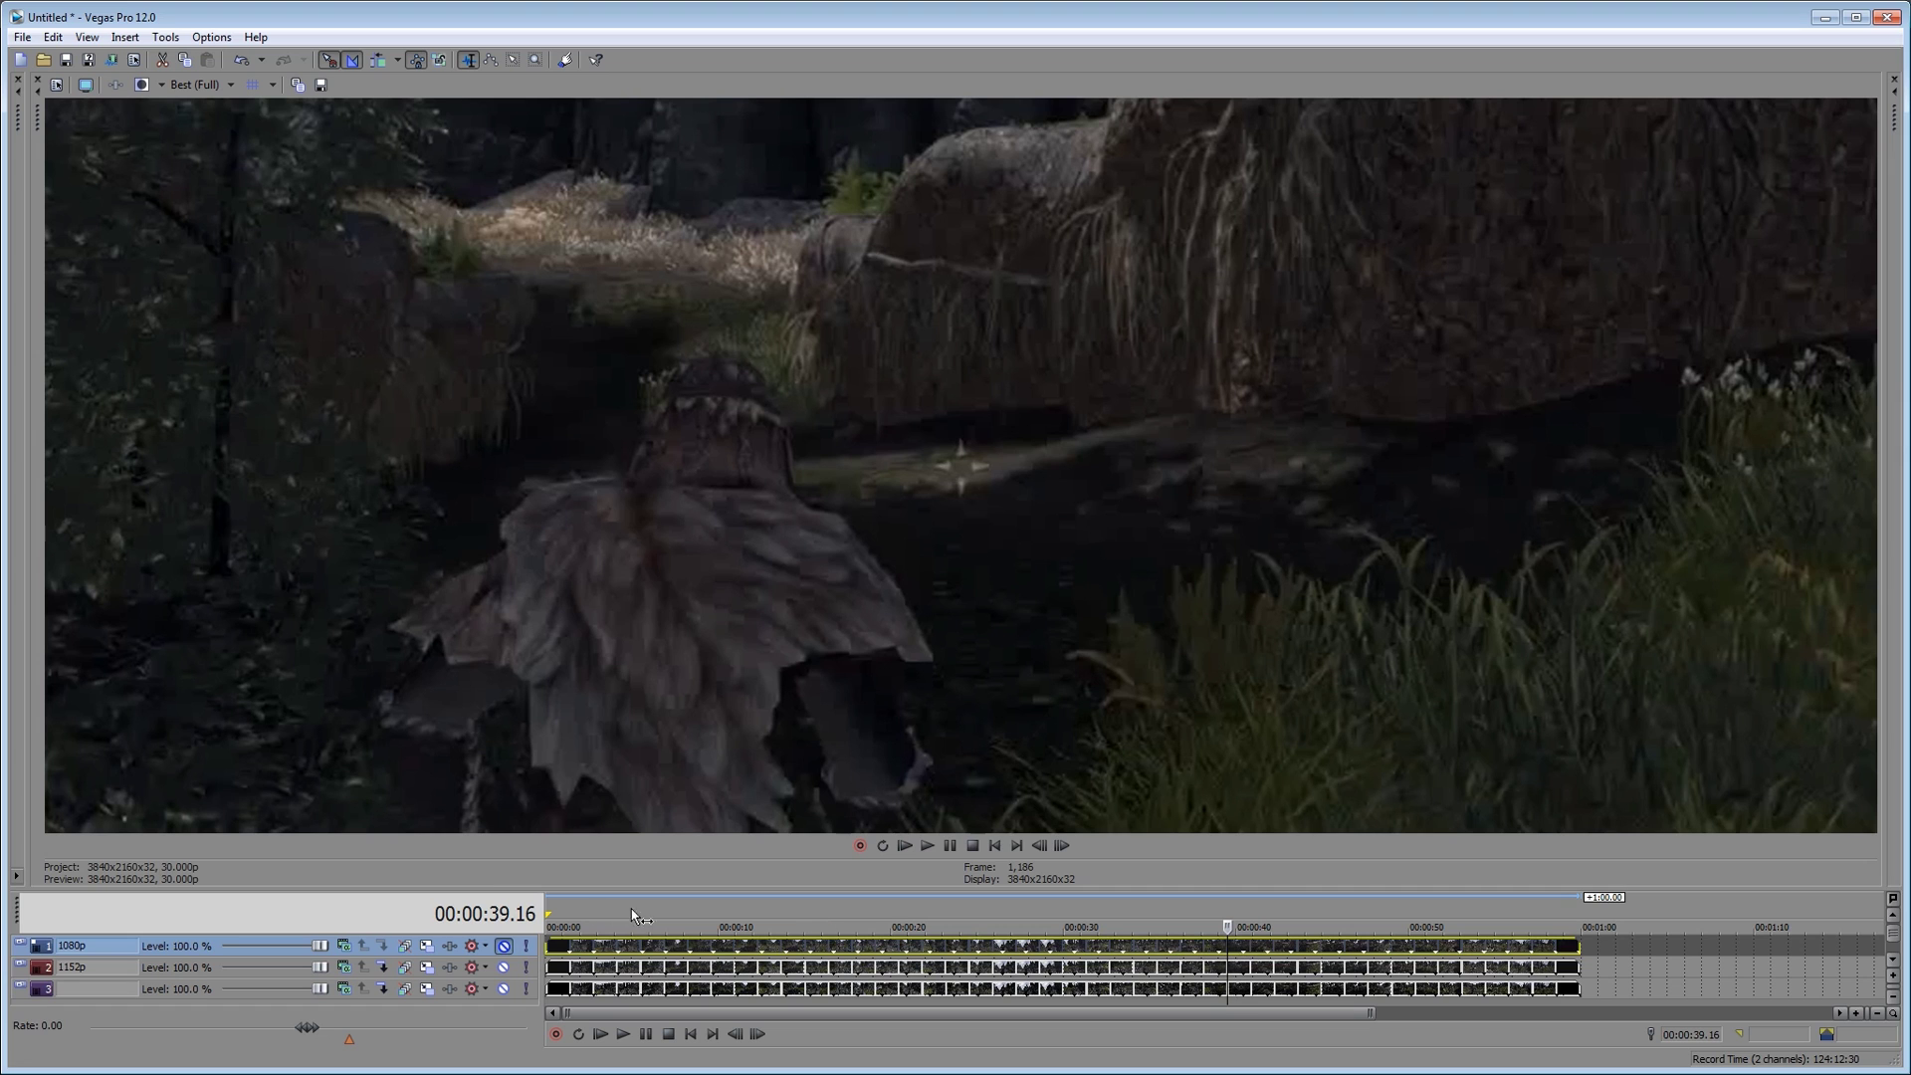
key(Left)
key(Left)
key(Left)
key(Left)
key(Left)
key(Left)
key(Left)
key(Left)
key(Left)
key(Left)
key(Left)
key(Left)
key(Left)
key(Left)
key(Left)
key(Left)
key(Left)
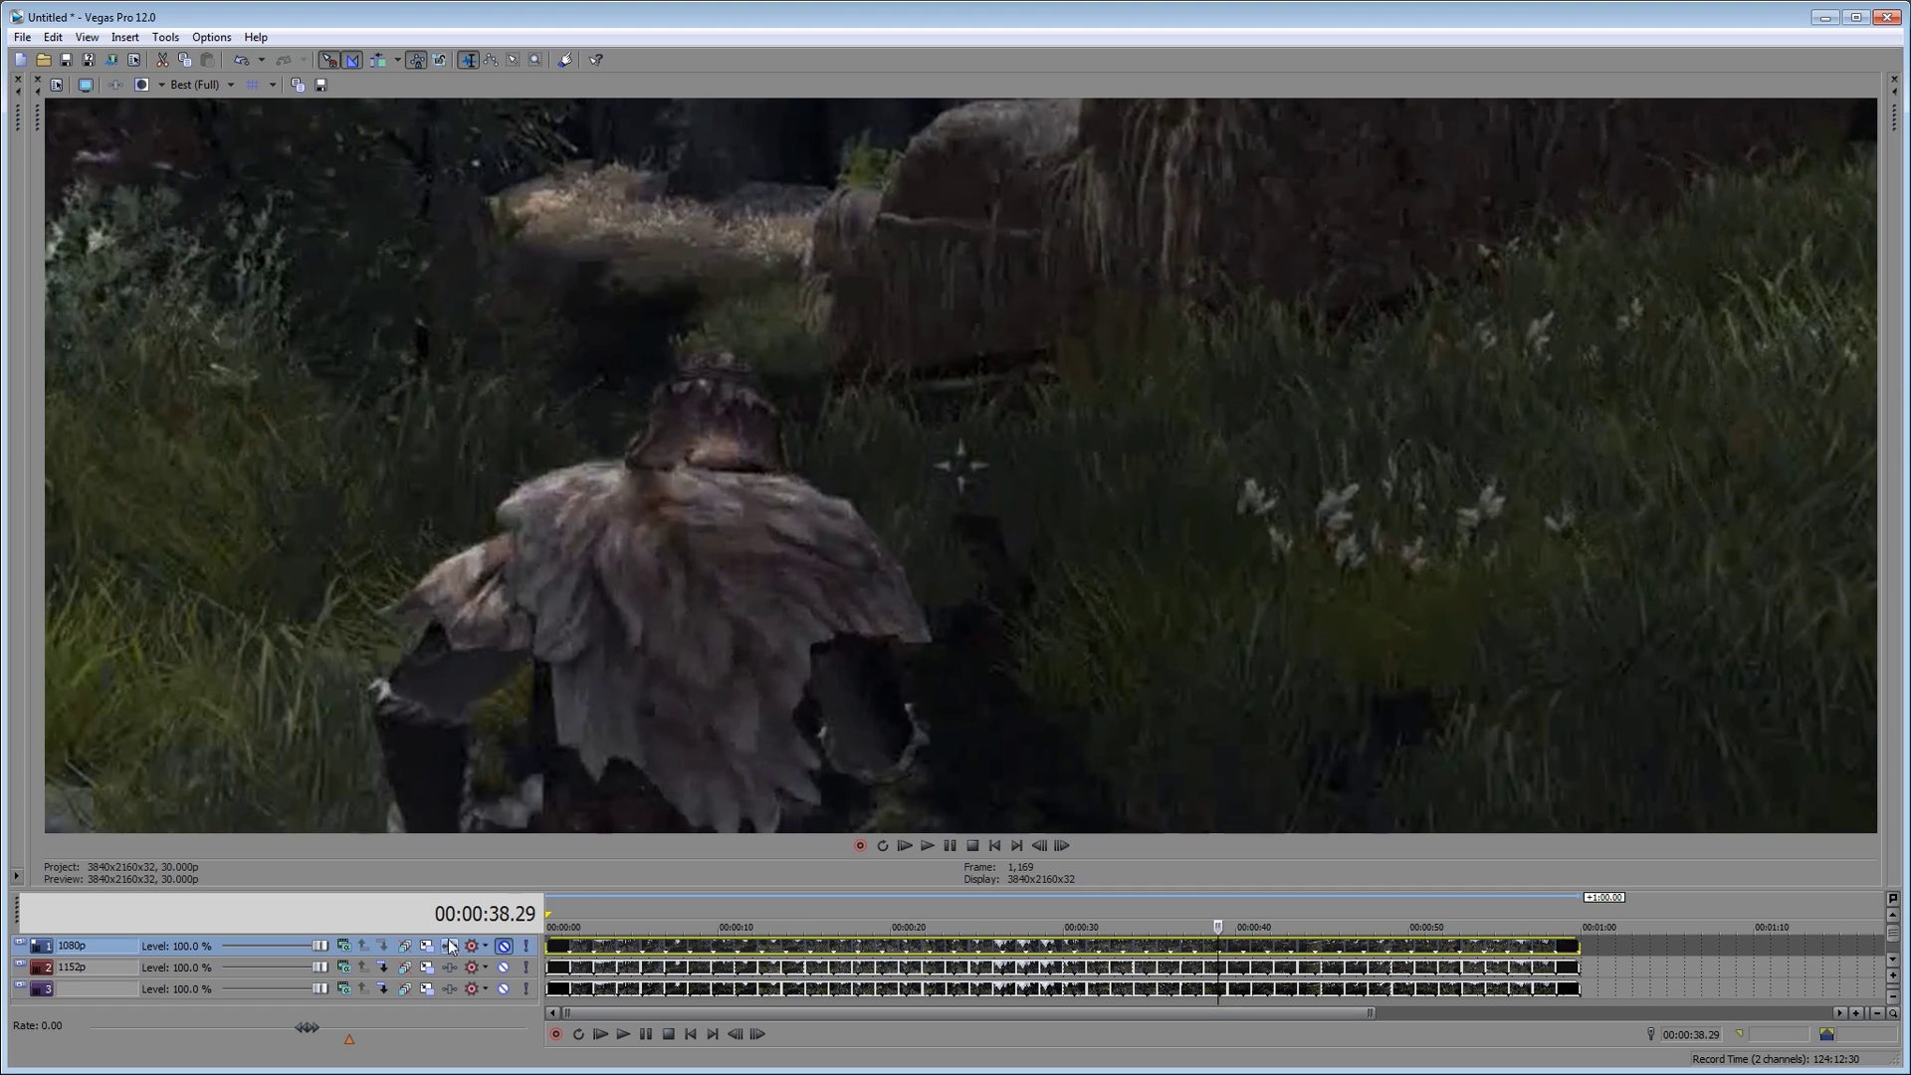
Compare the 1080p, 1152p and original tracks at 00:00:38.29 by toggling the mutes of the two encodes, leaving both unmuted
click(504, 945)
click(504, 946)
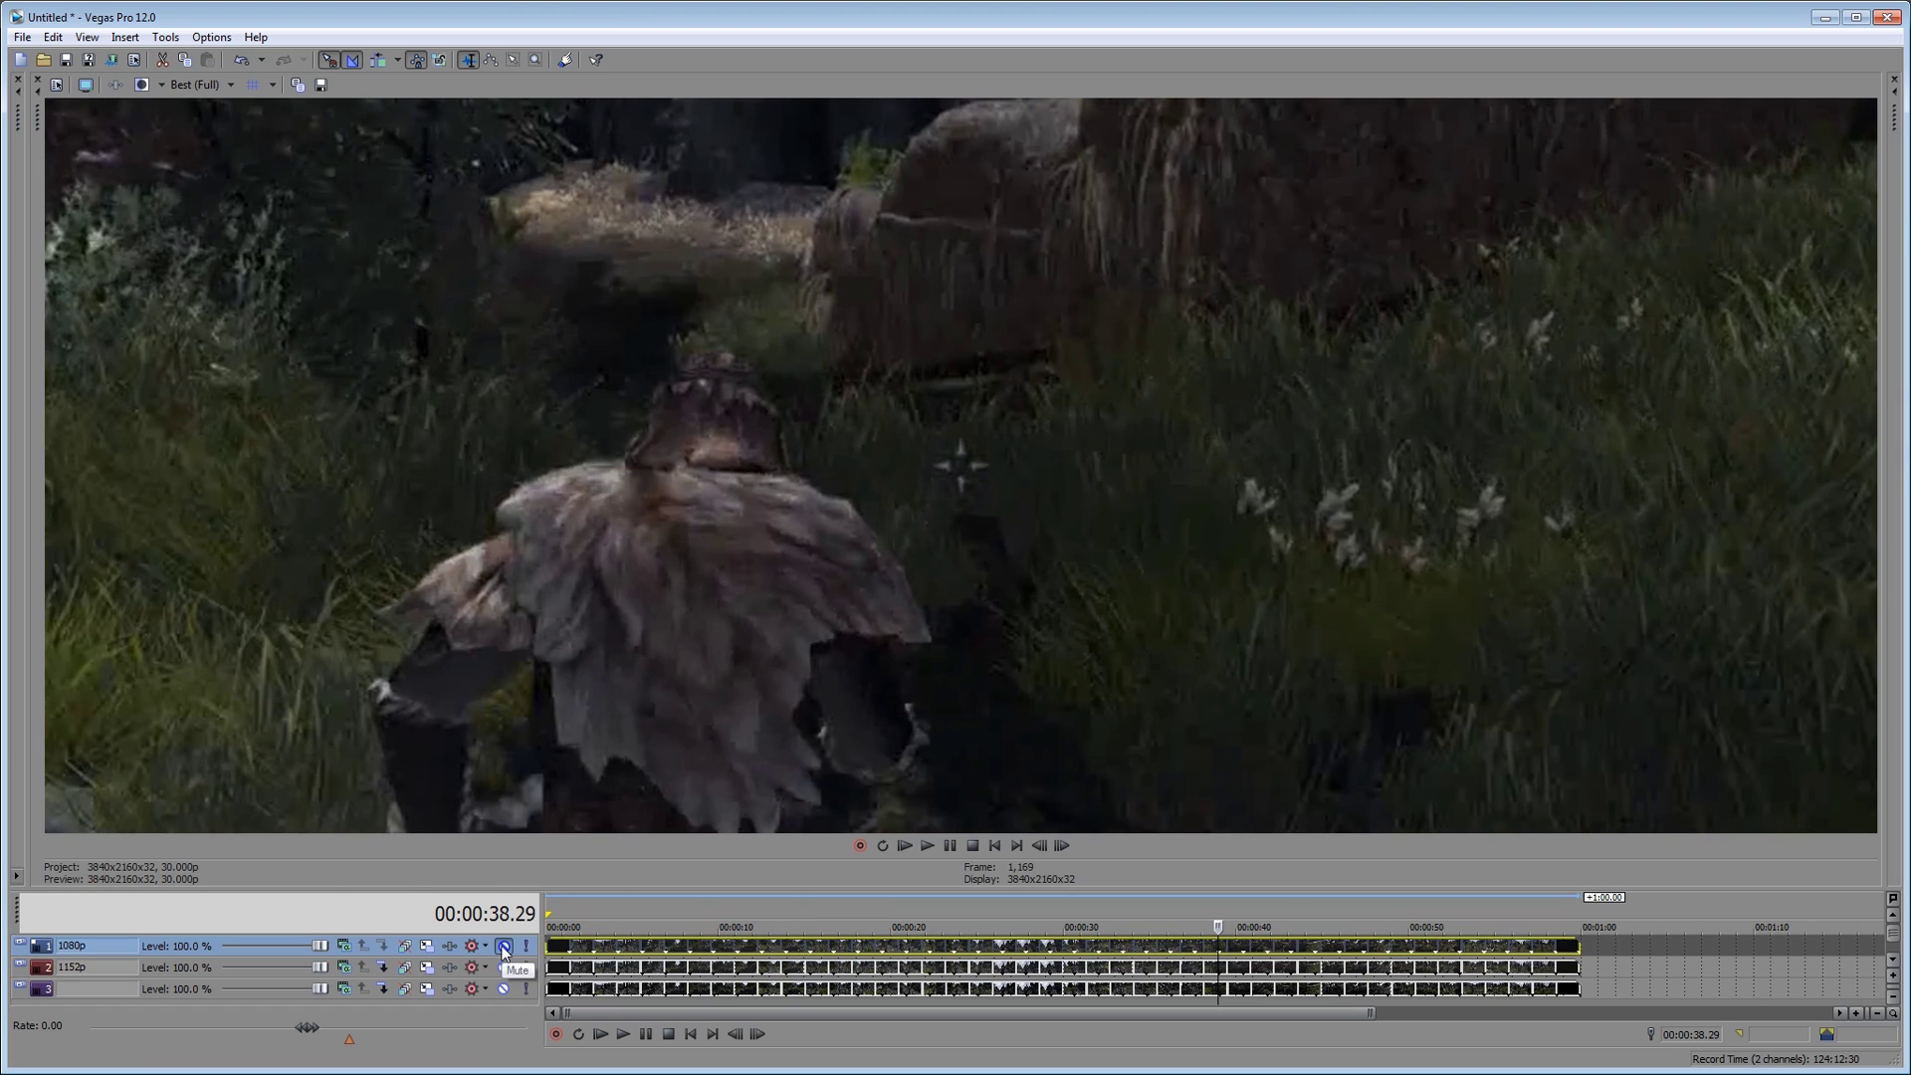
click(504, 946)
click(503, 946)
click(504, 946)
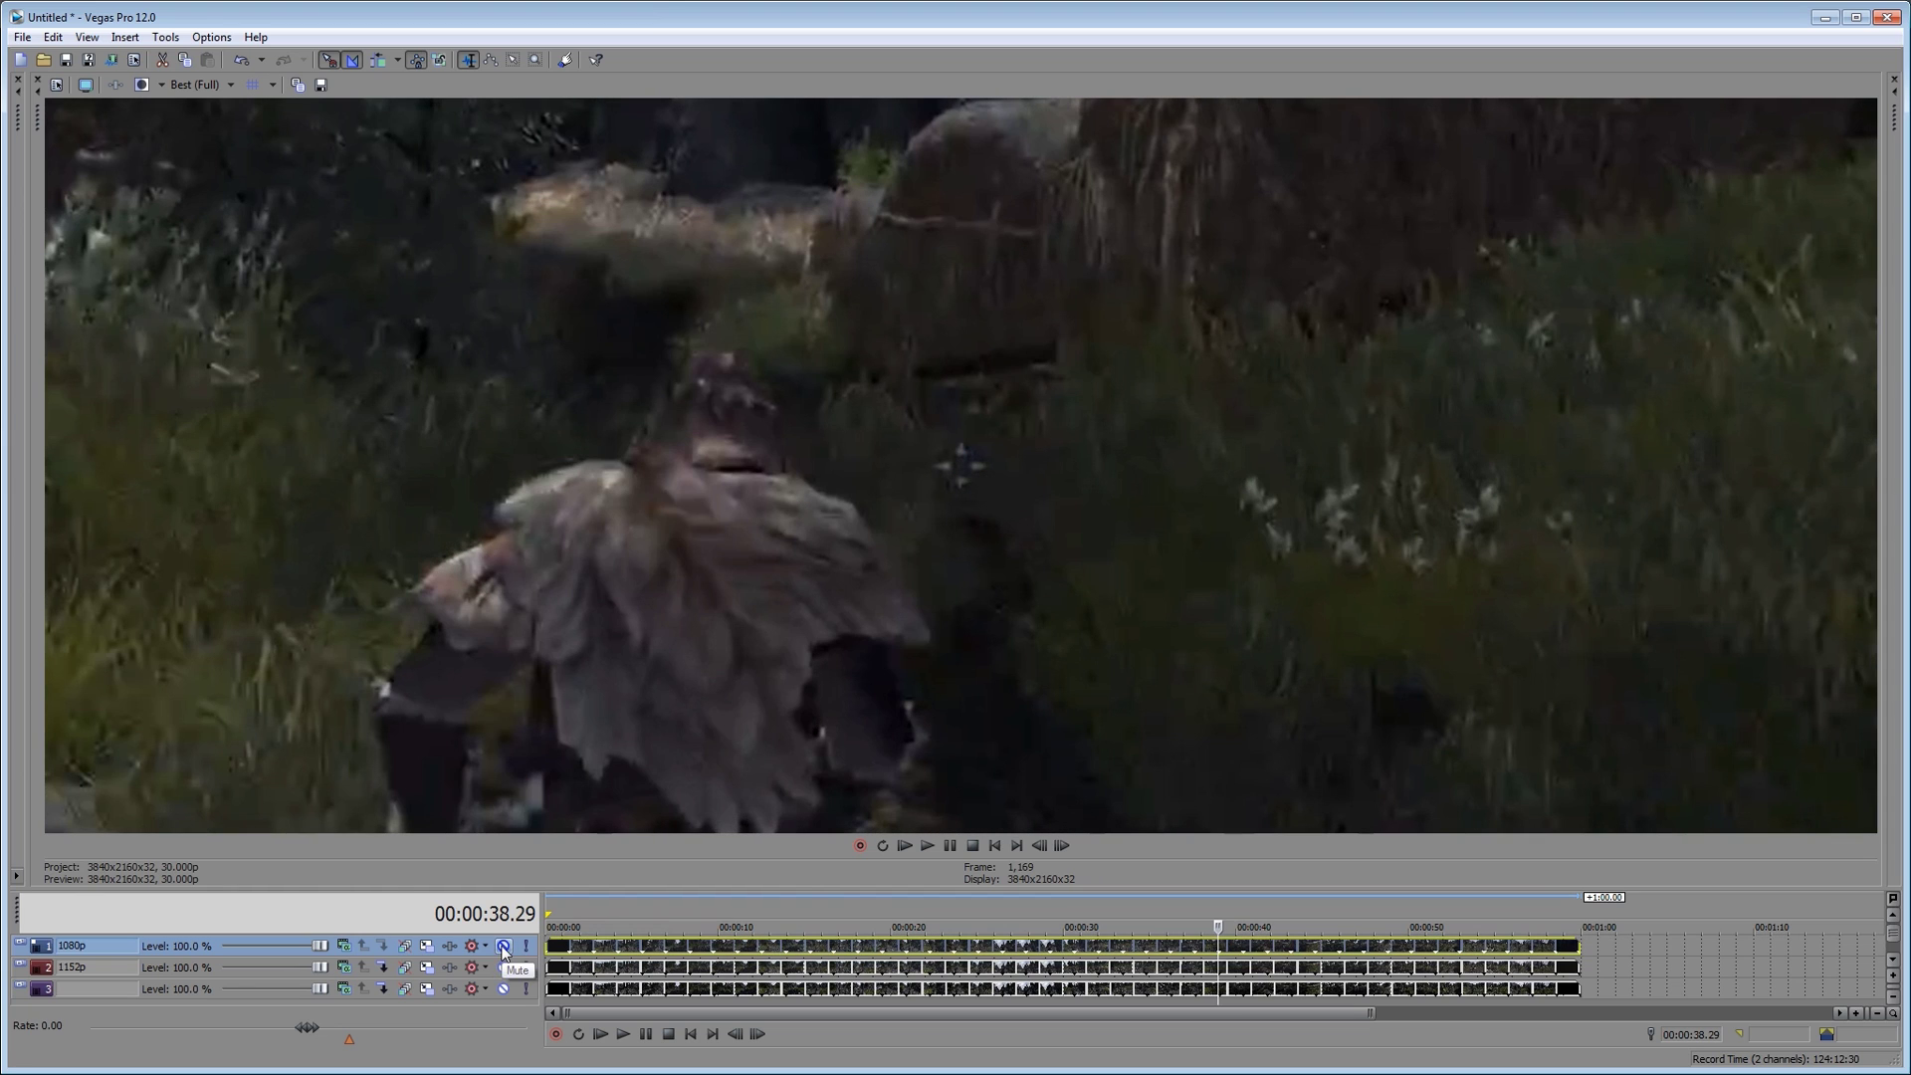
click(504, 947)
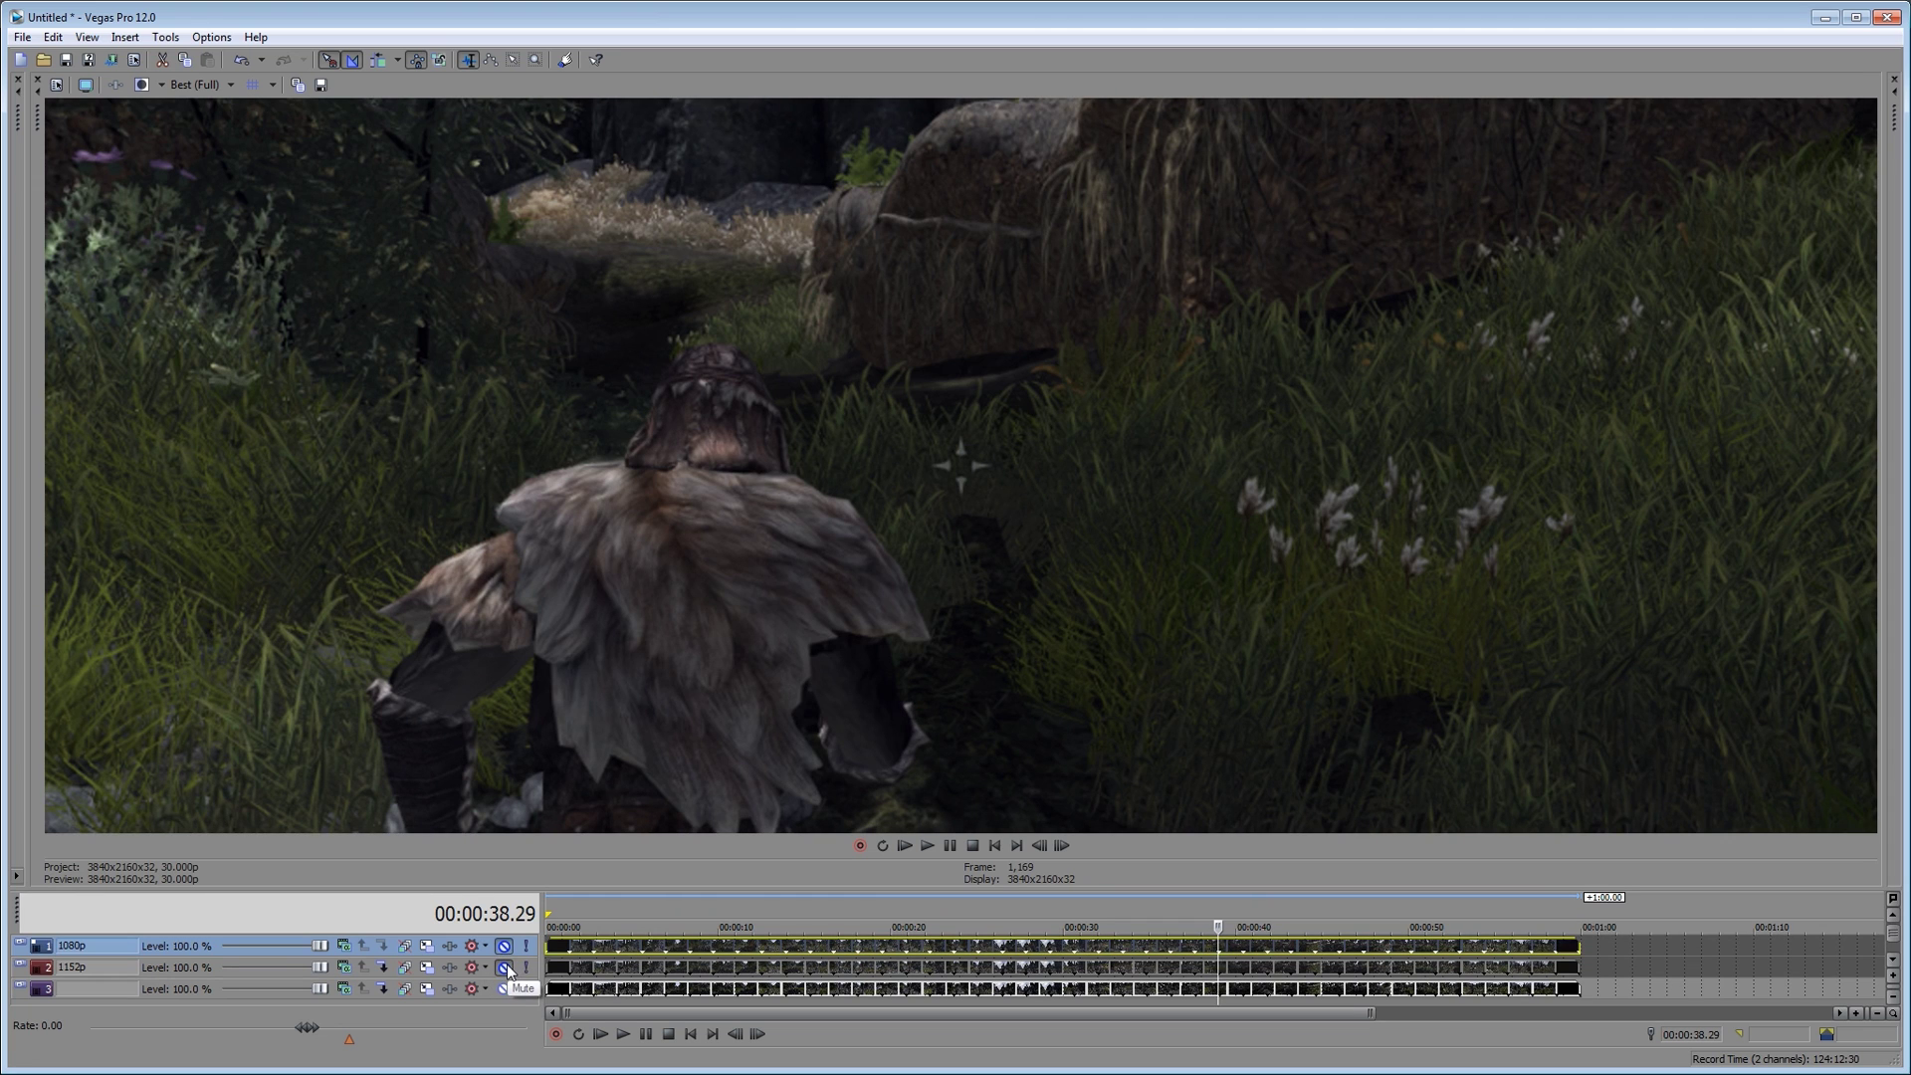
click(505, 963)
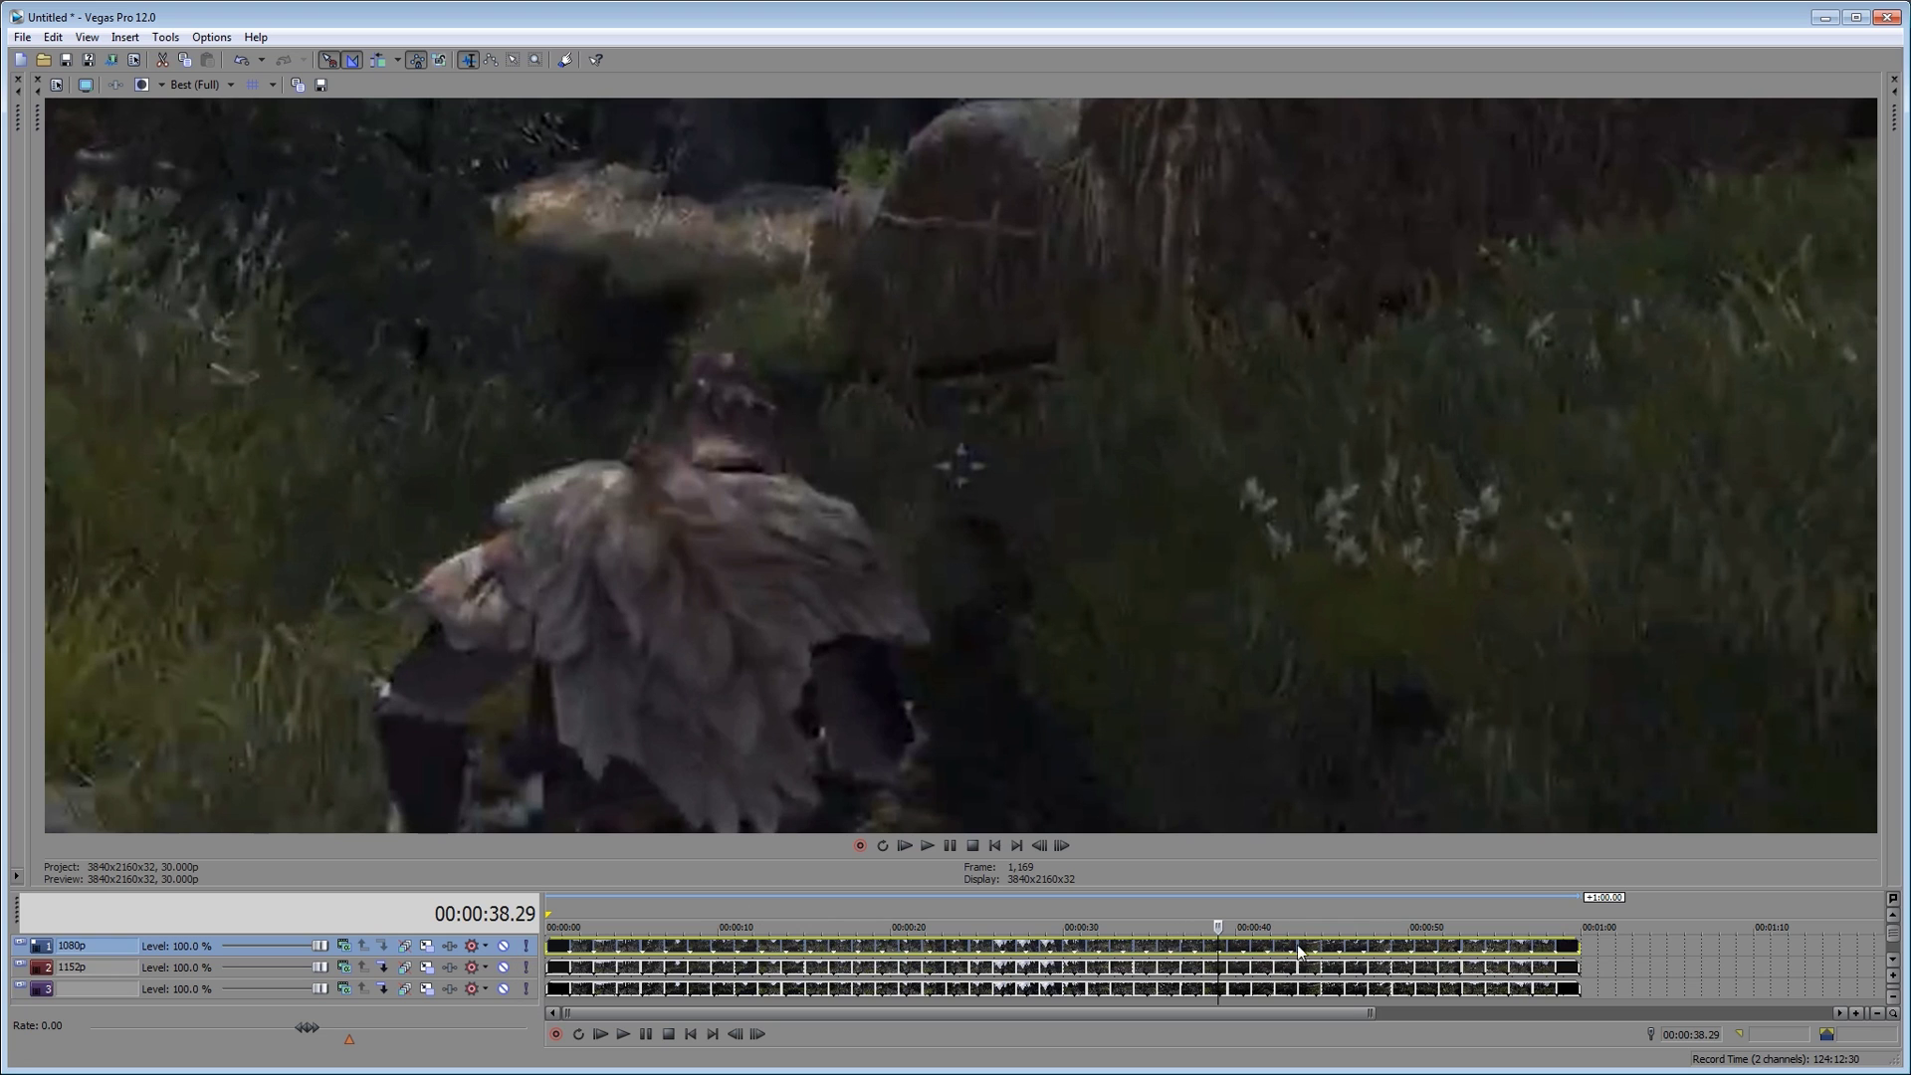
Move the playhead to 00:00:41.09 and compare the 1080p and 1152p tracks, leaving the 1080p track unmuted
click(1240, 946)
click(1258, 947)
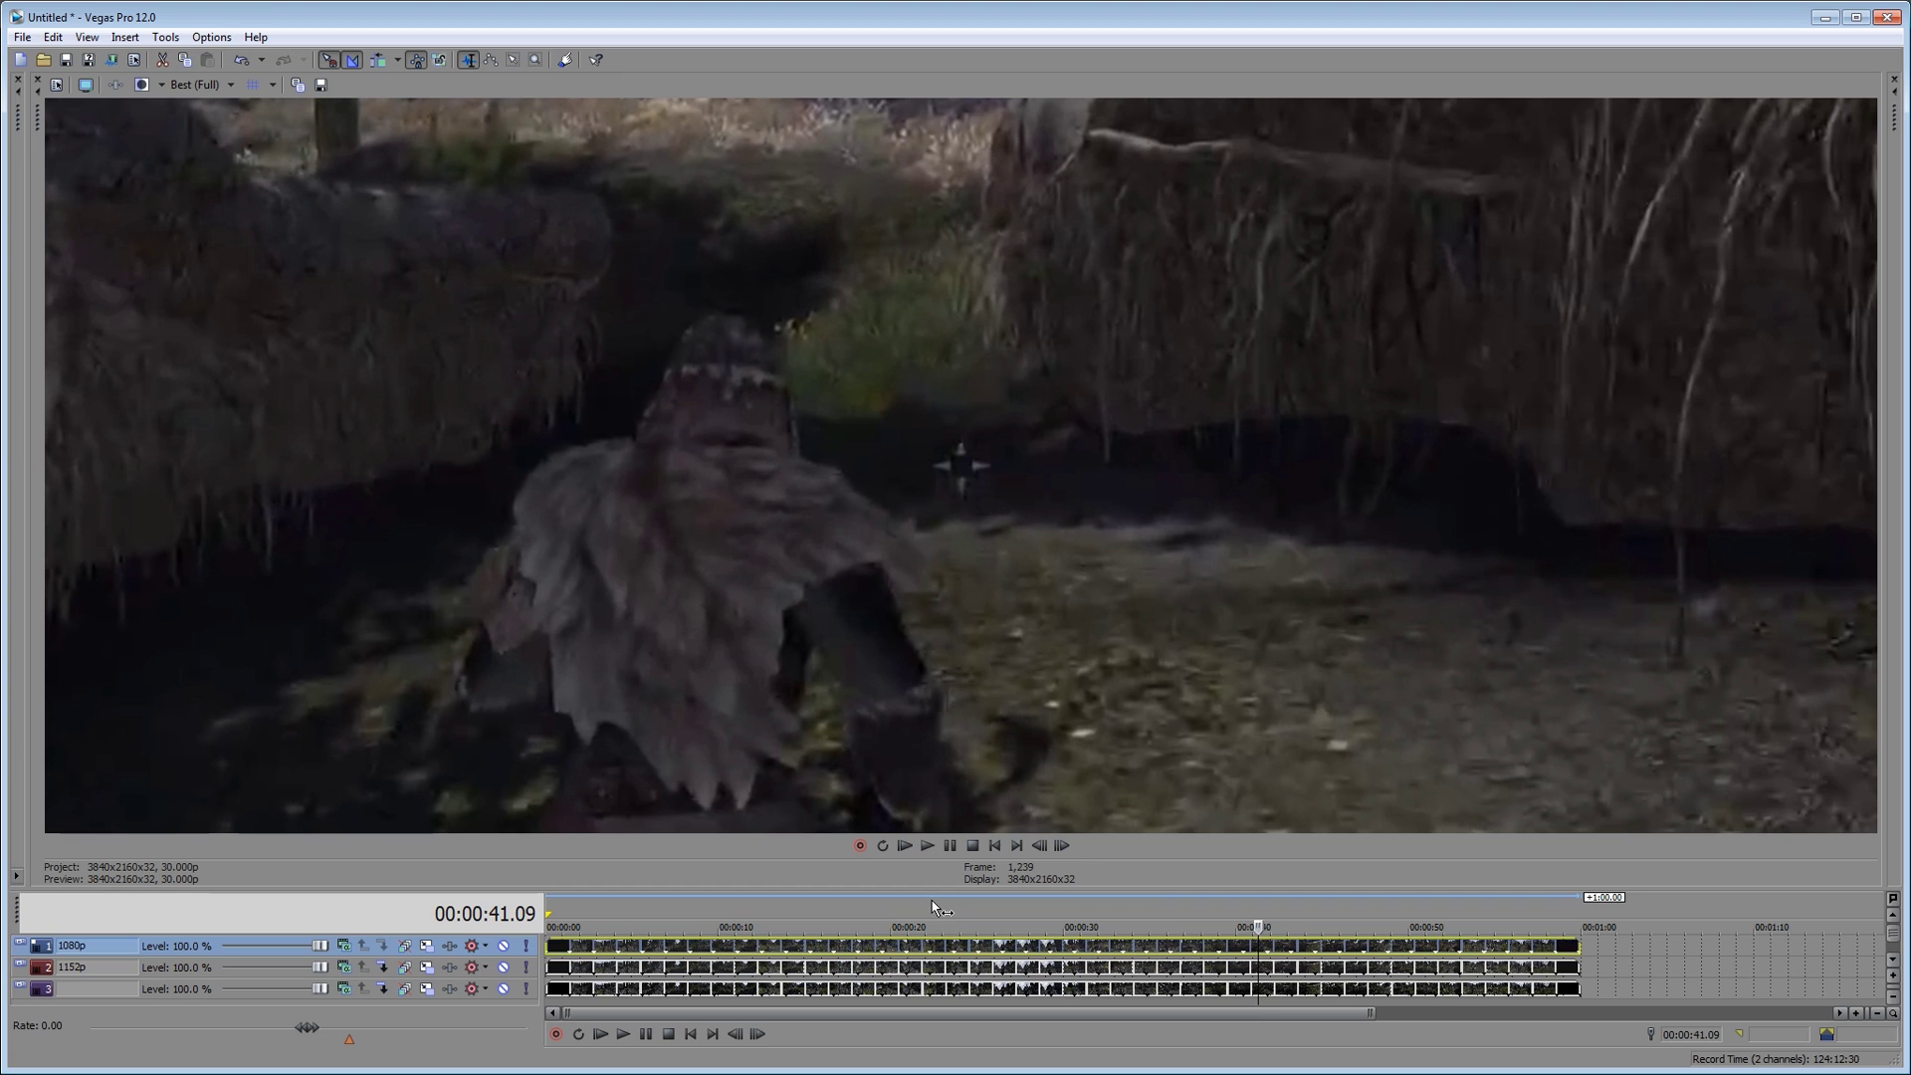
click(505, 946)
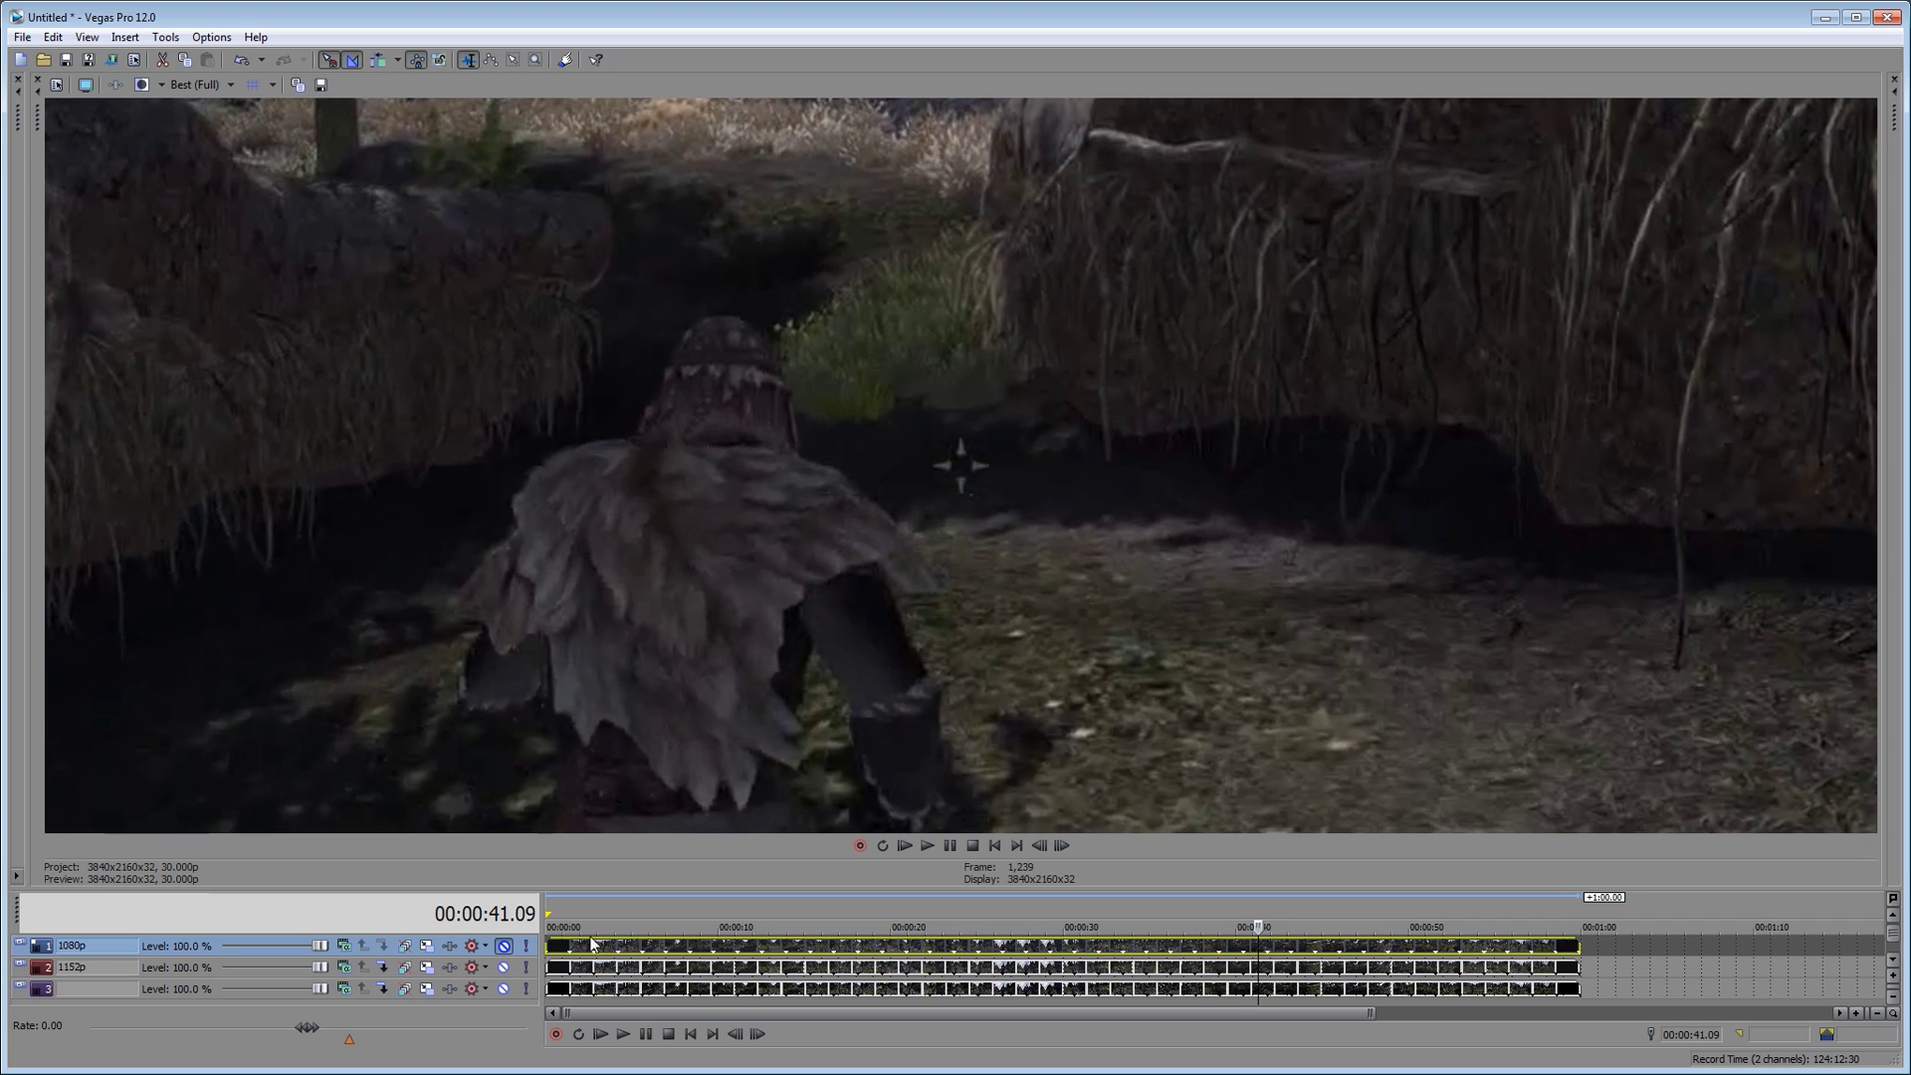
click(505, 947)
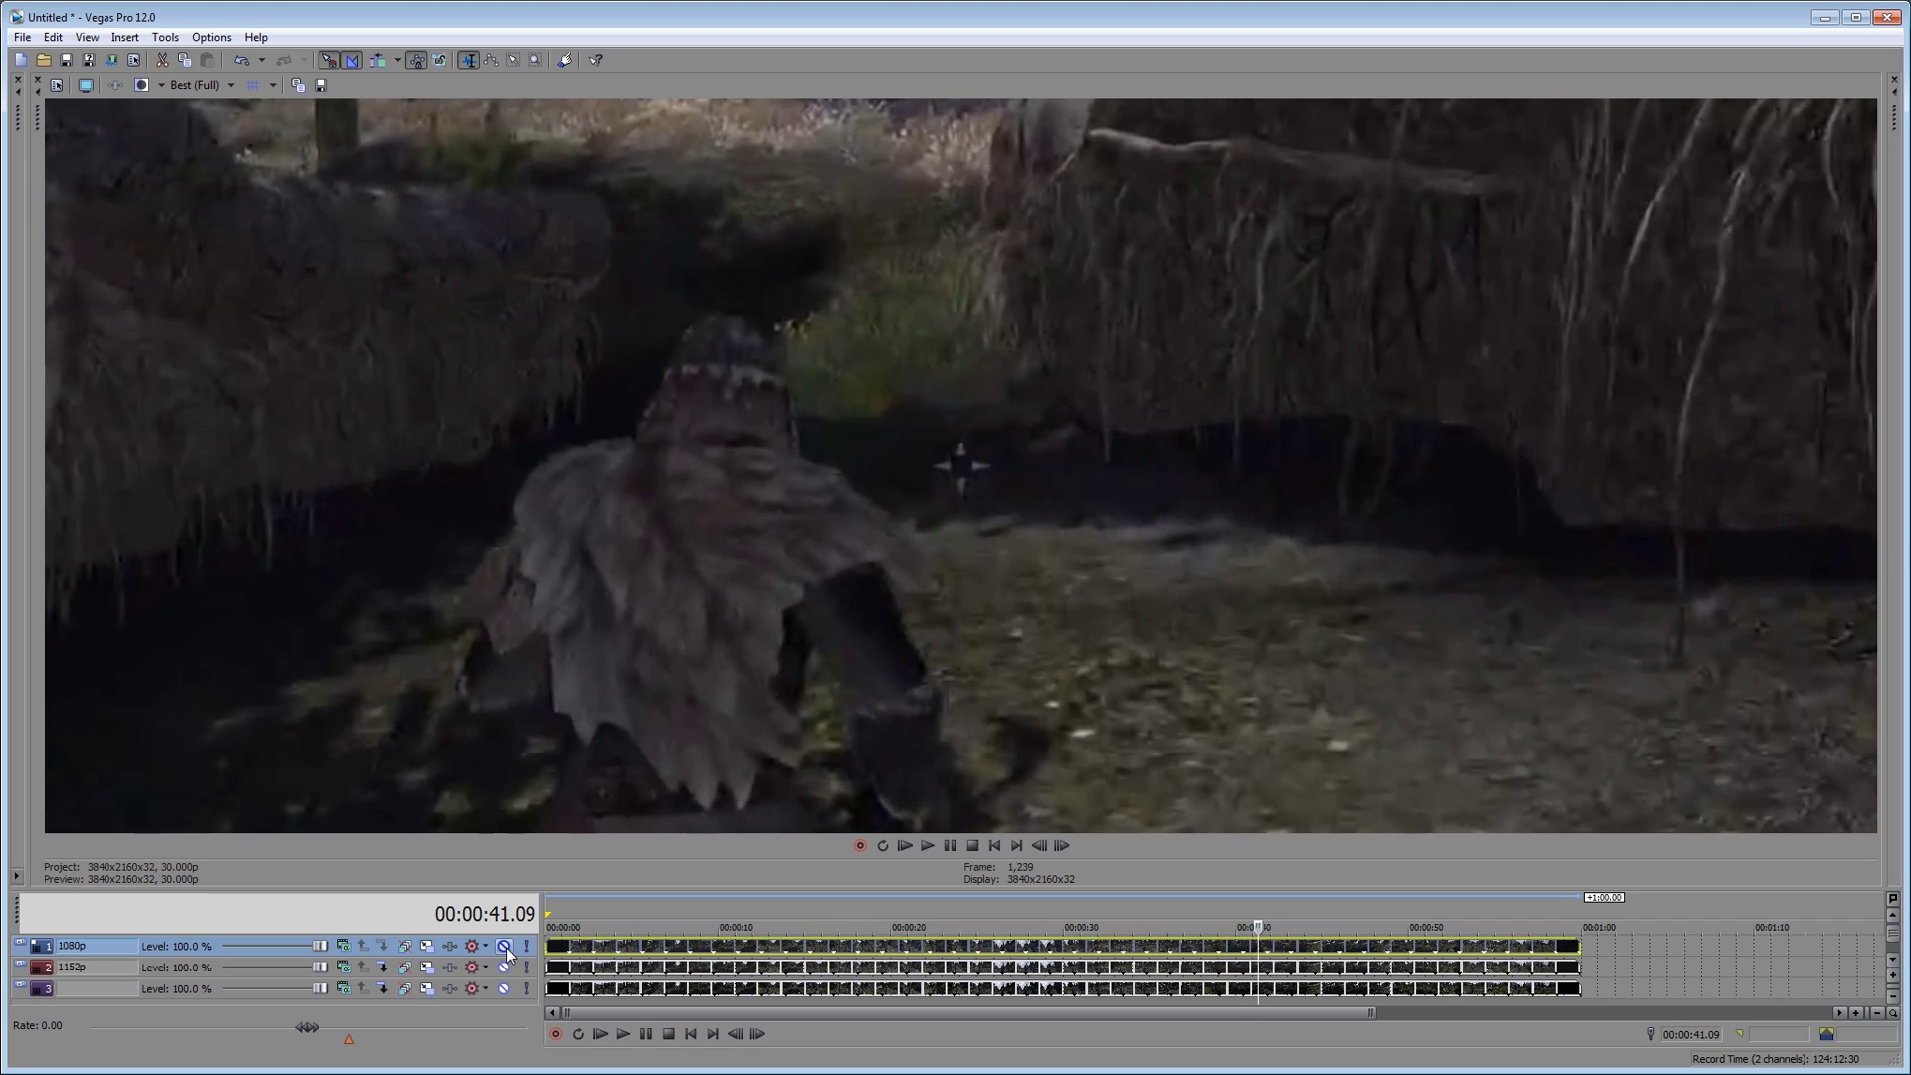
Move the playhead to 00:00:43.17 and compare the 1080p and 1152p tracks, leaving the 1080p track unmuted
click(1268, 926)
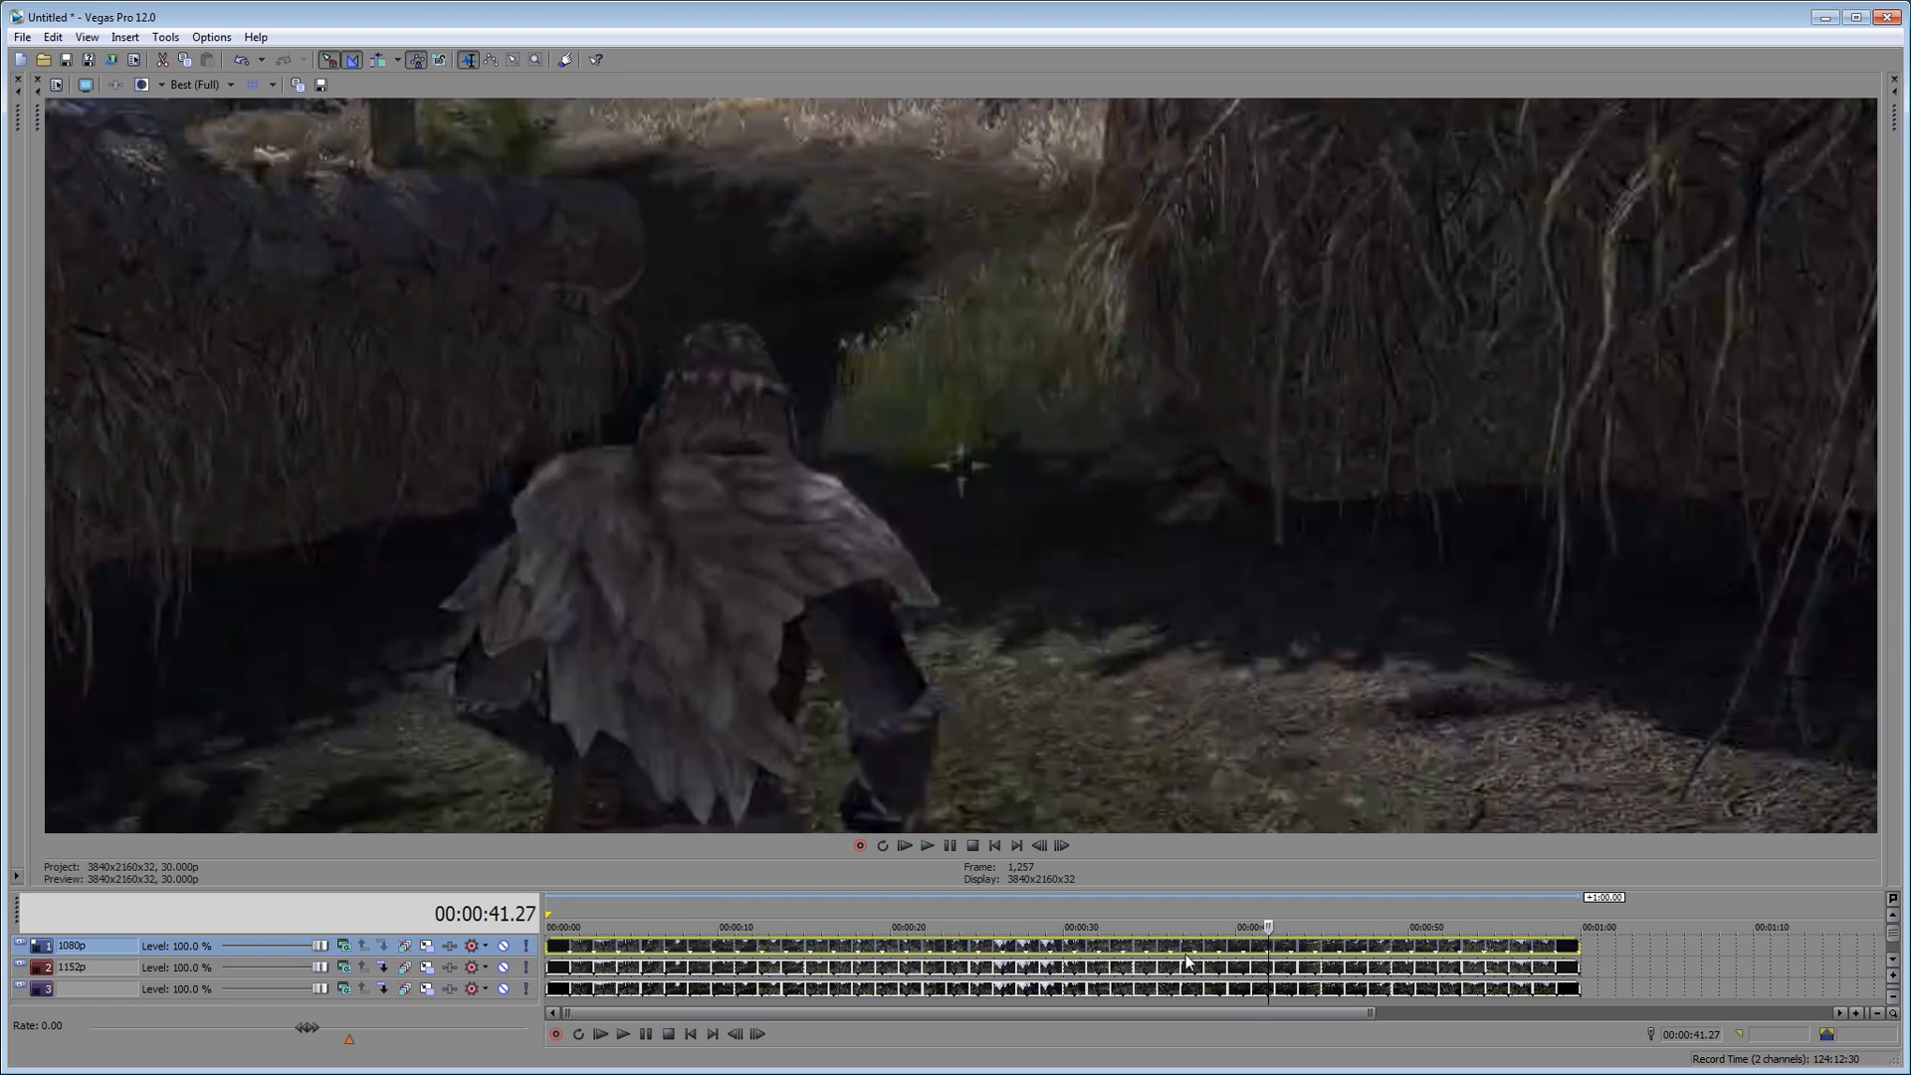
click(1297, 943)
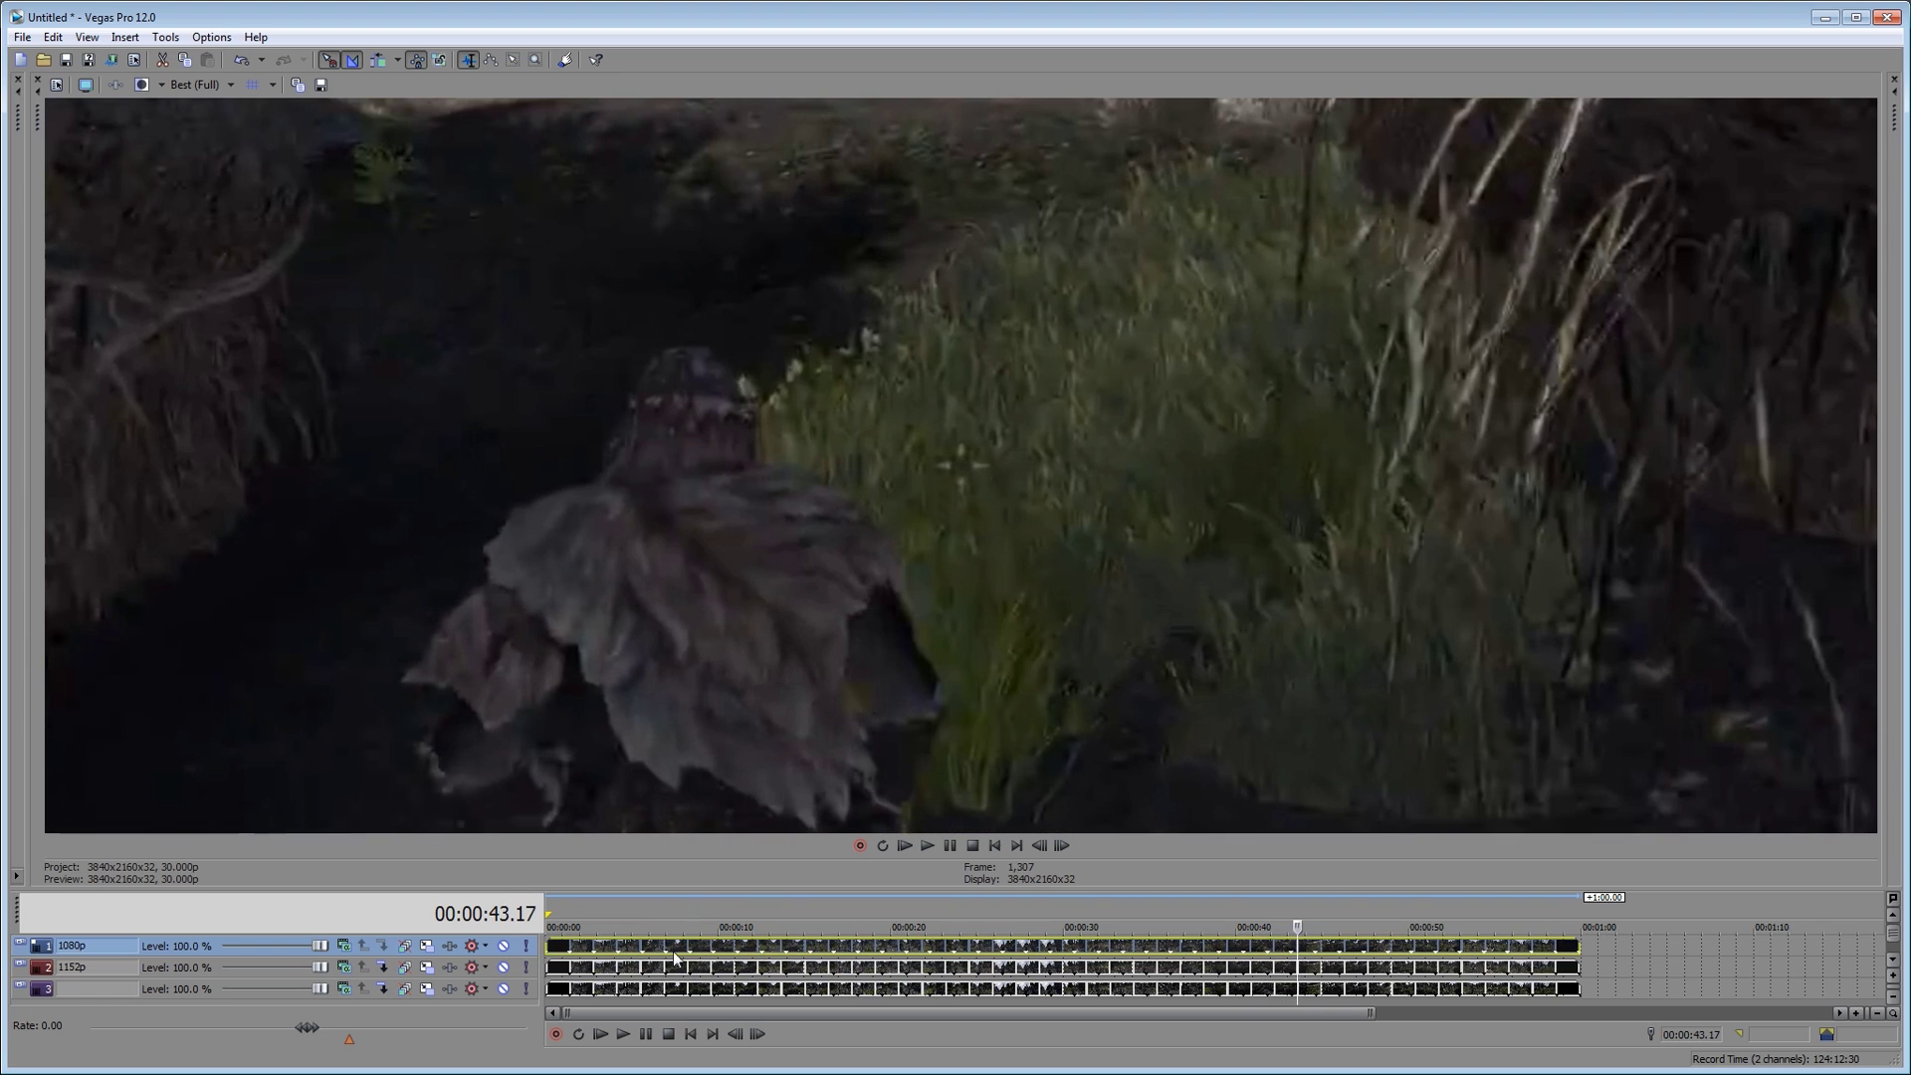
click(505, 945)
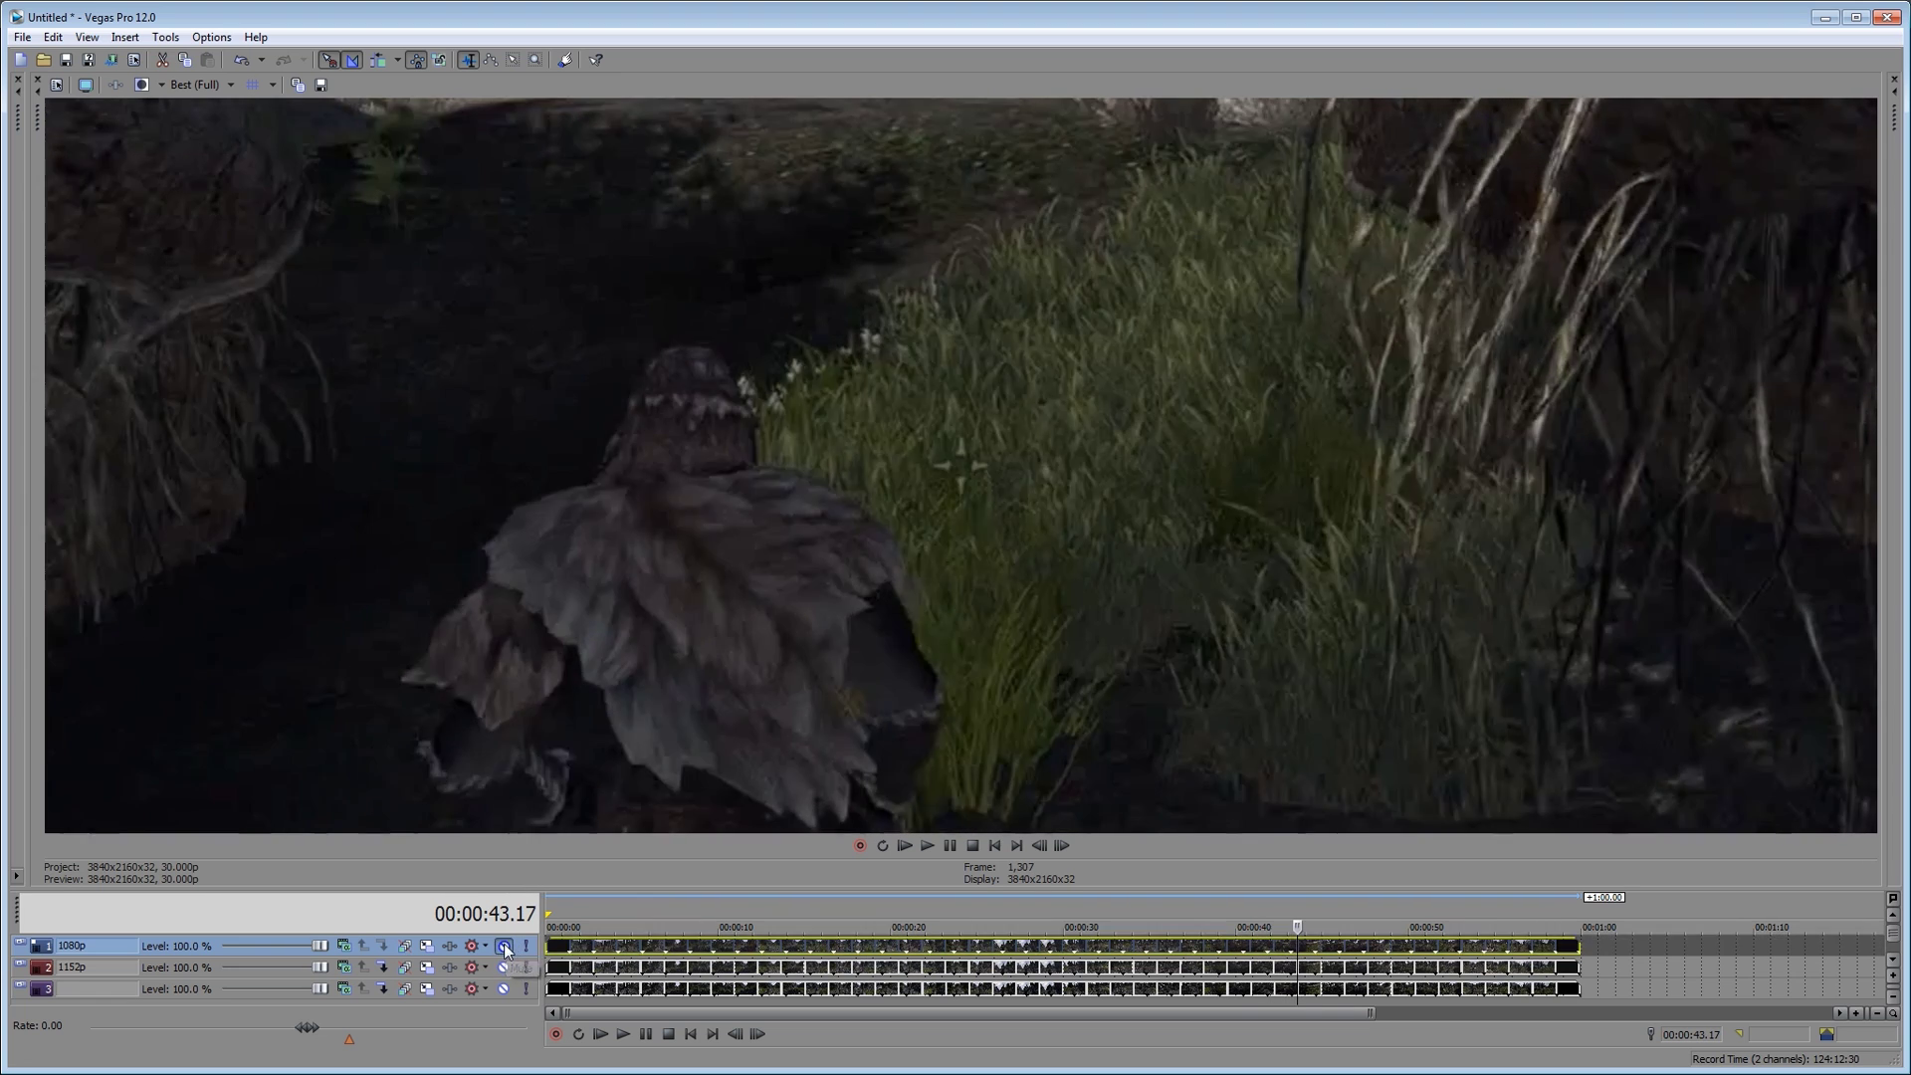
click(504, 945)
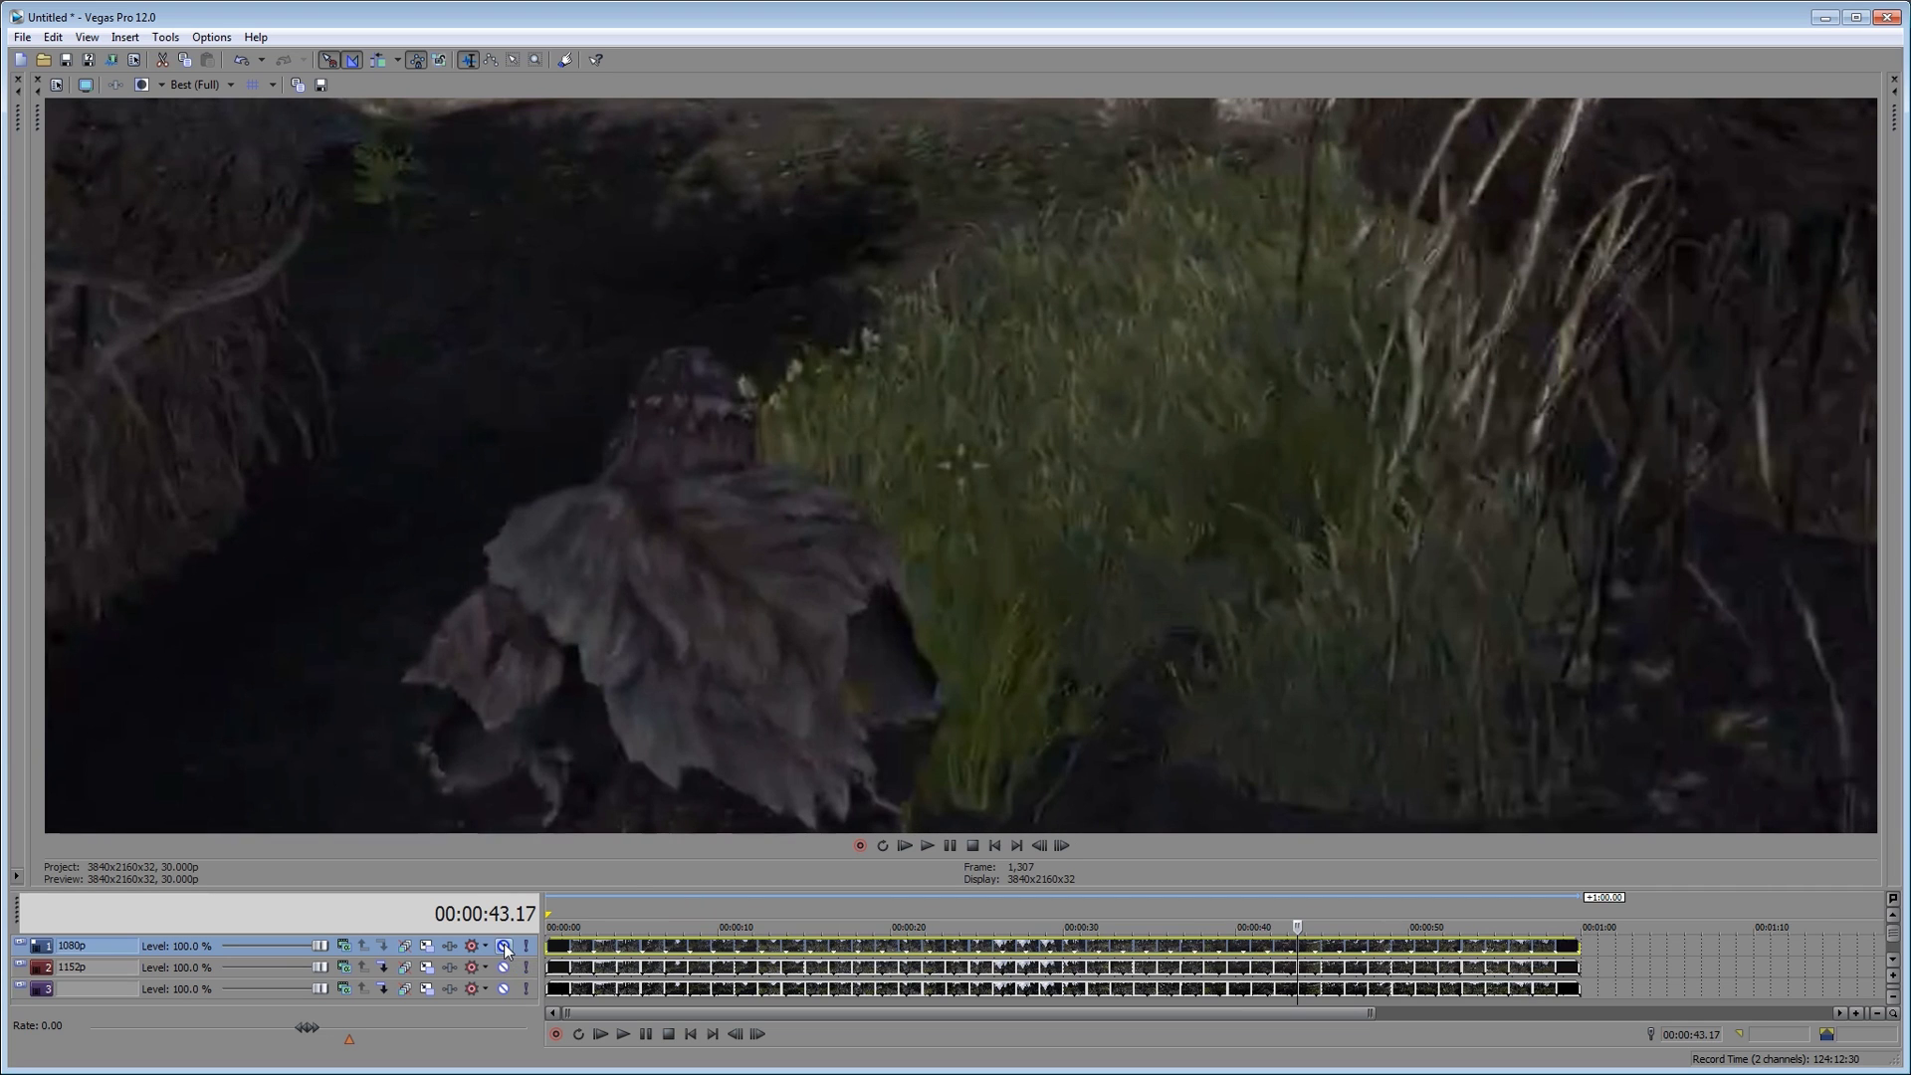
Move the playhead to 00:00:45.01 and compare the 1080p and 1152p tracks by toggling the 1080p track's mute
click(1322, 943)
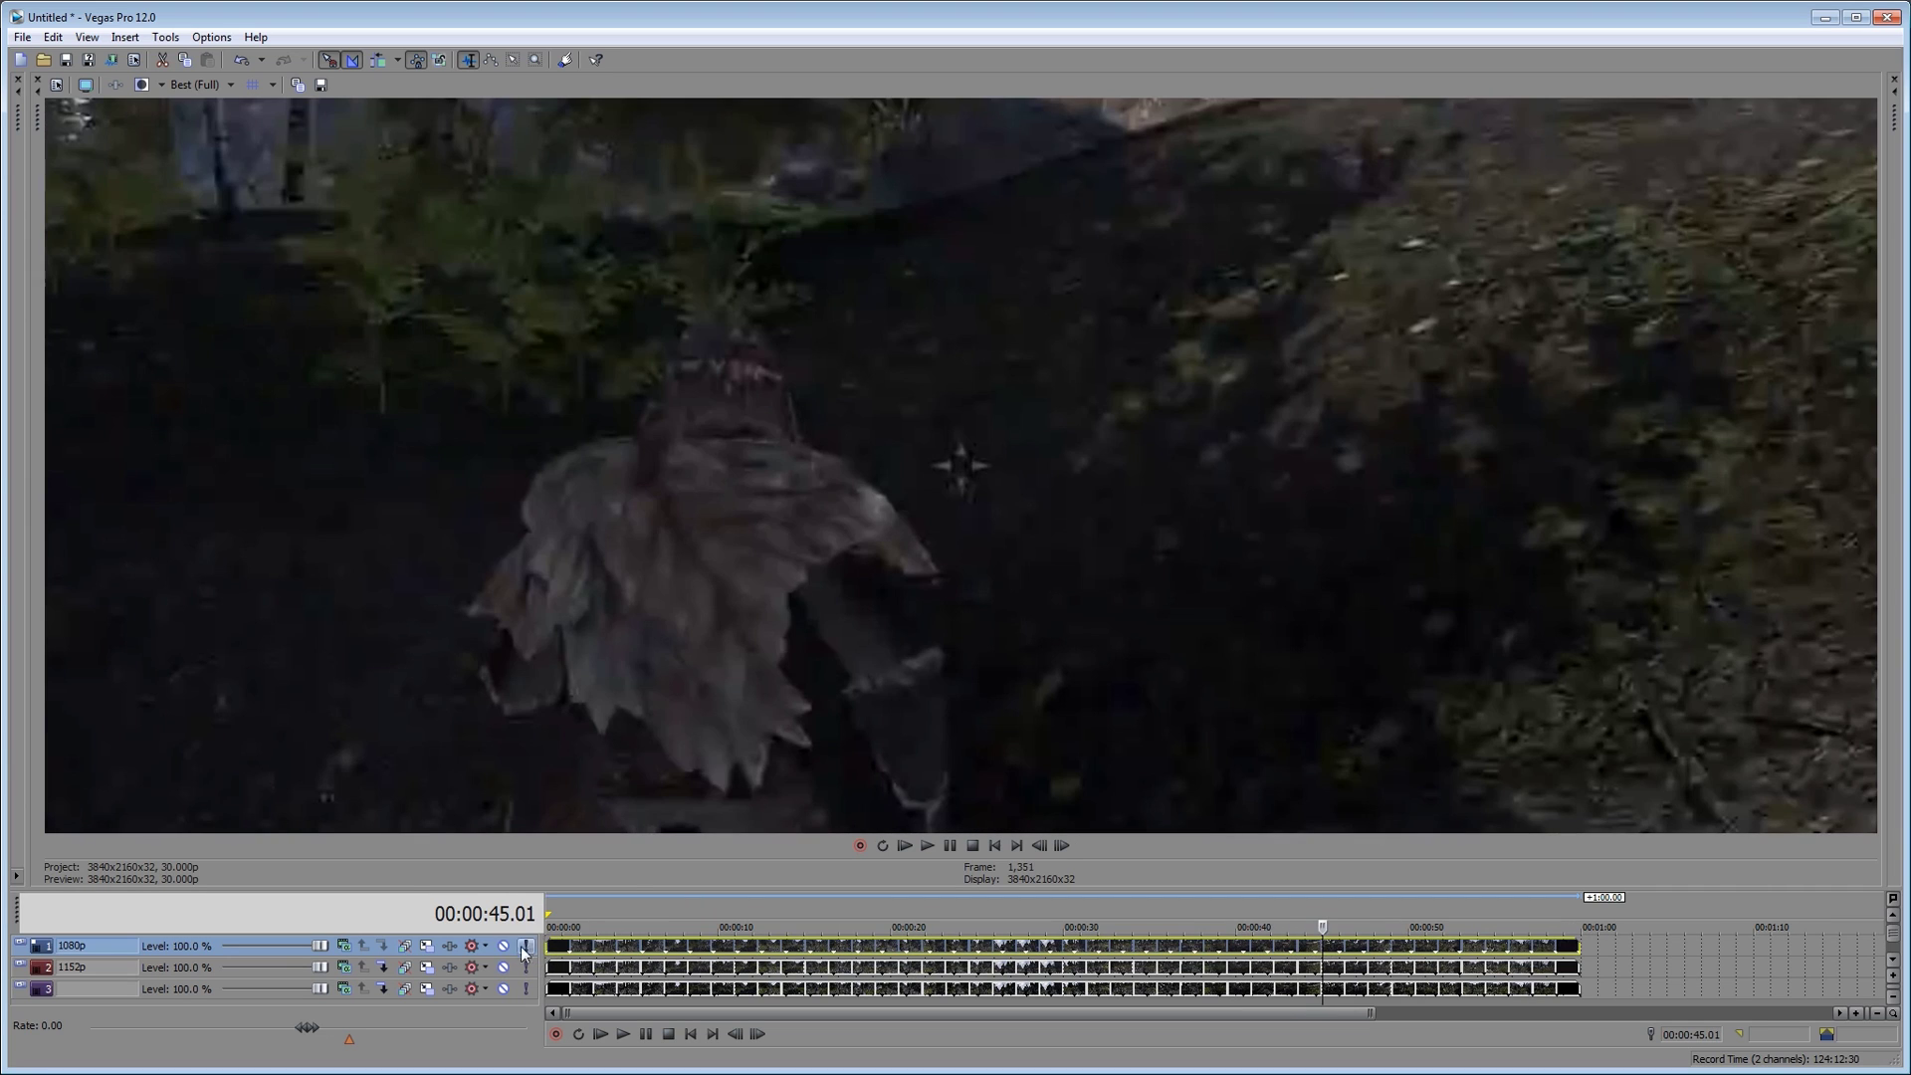
click(505, 946)
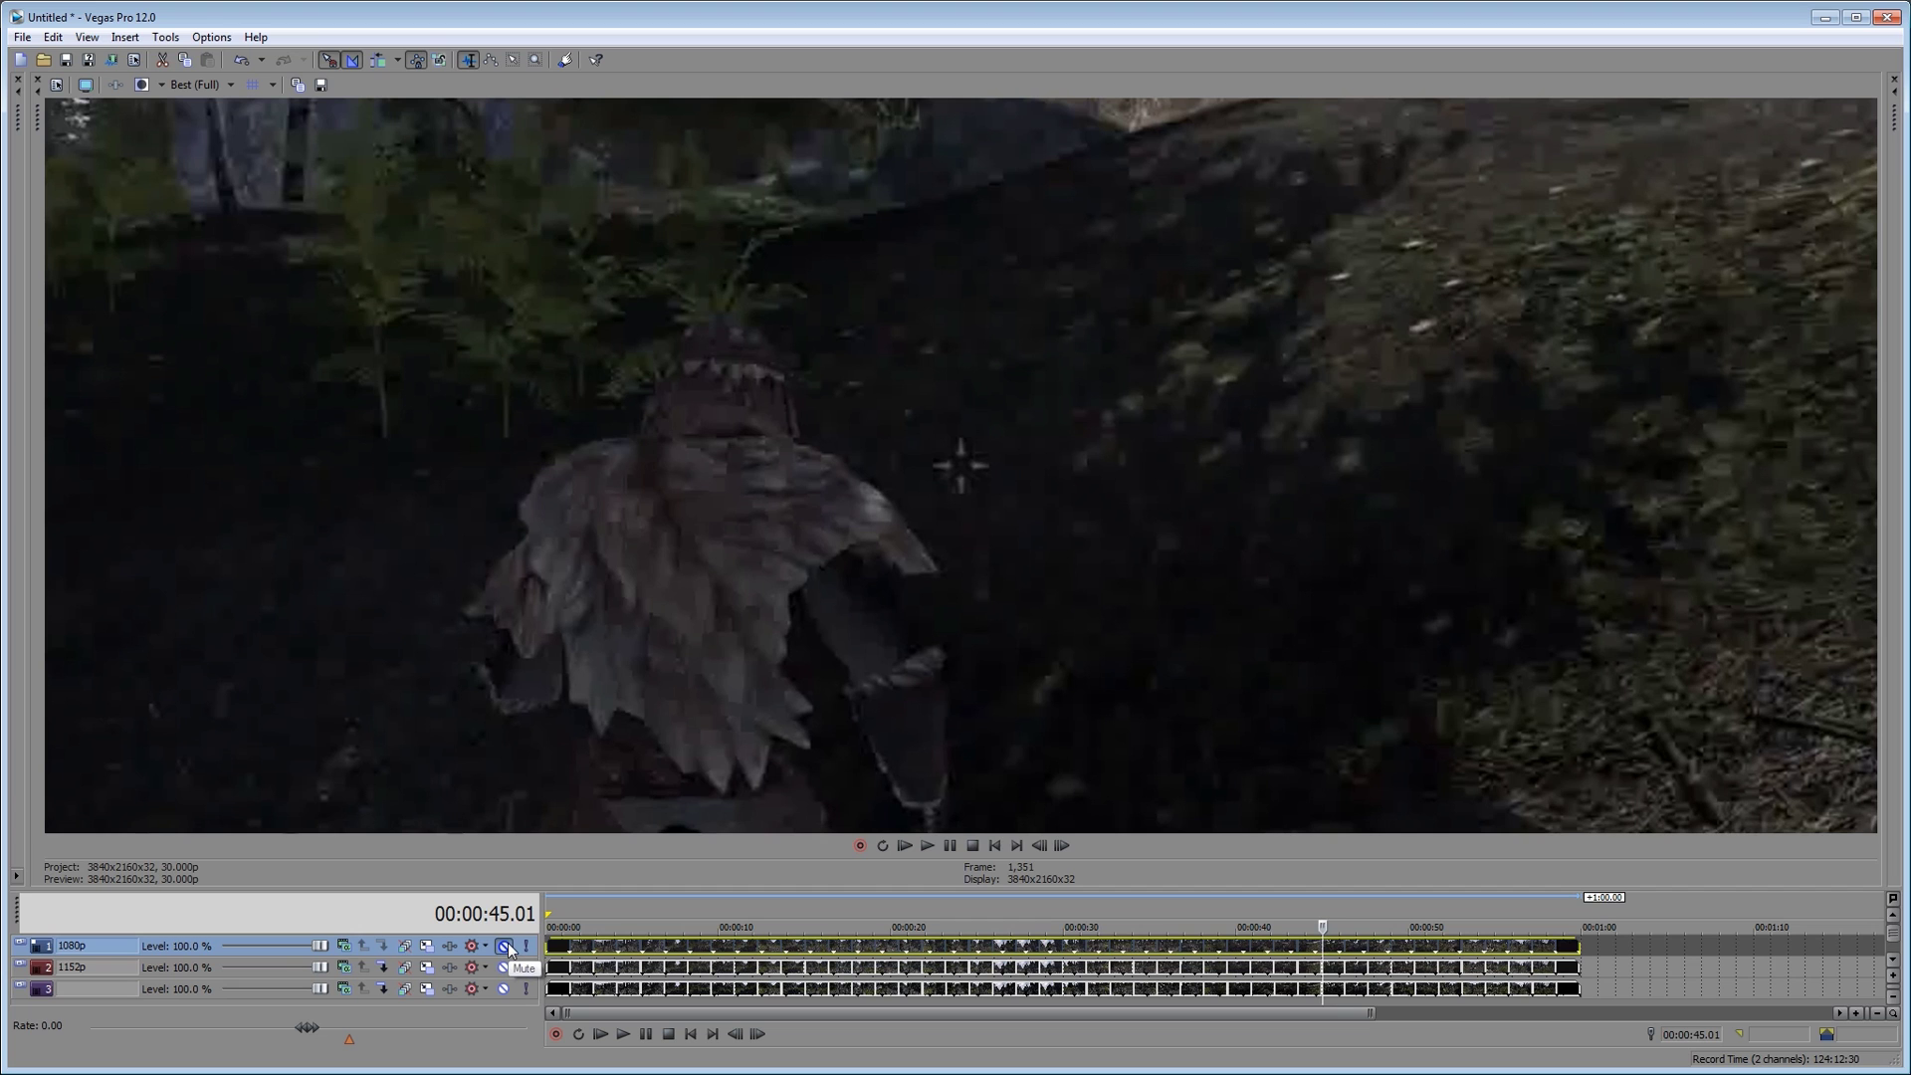
click(504, 946)
click(505, 945)
Move the playhead to 00:00:46.08 and compare the 1080p and 1152p tracks, leaving the 1080p track unmuted
click(1346, 946)
click(505, 945)
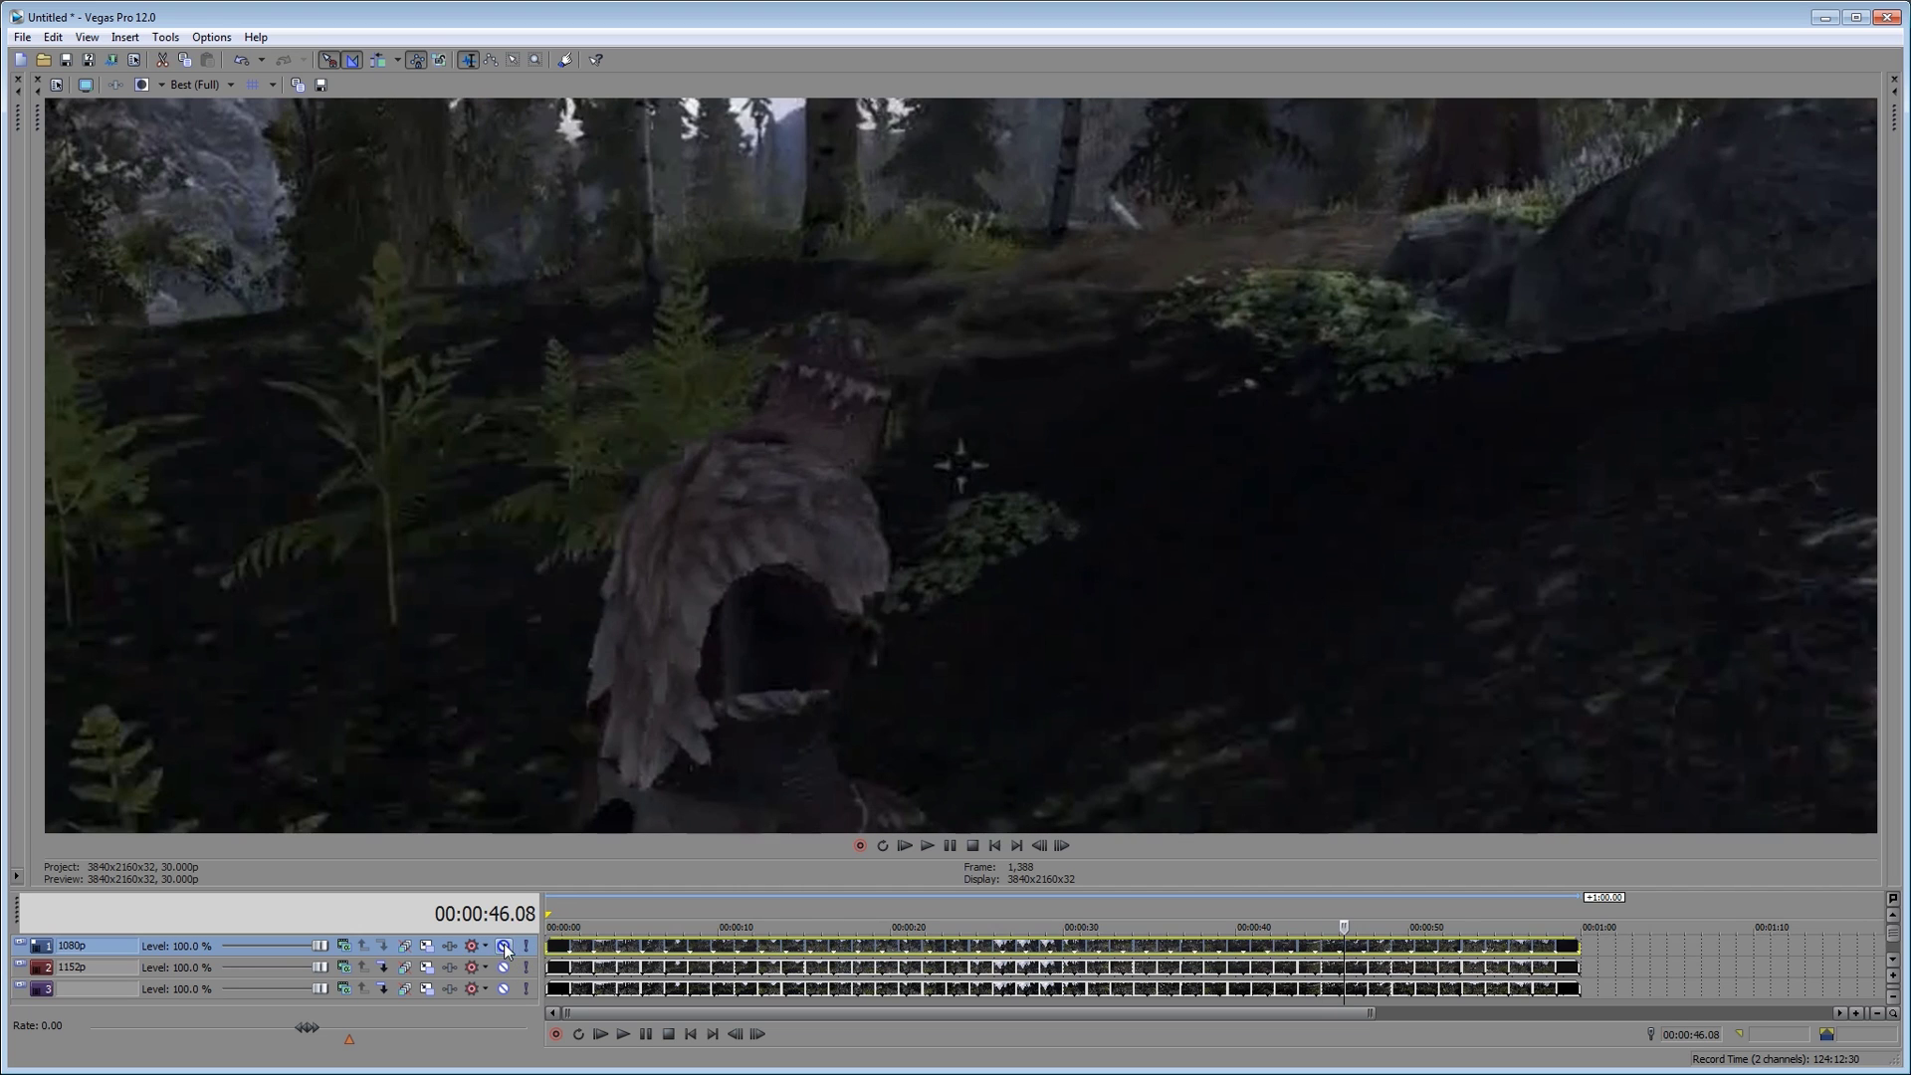
click(505, 946)
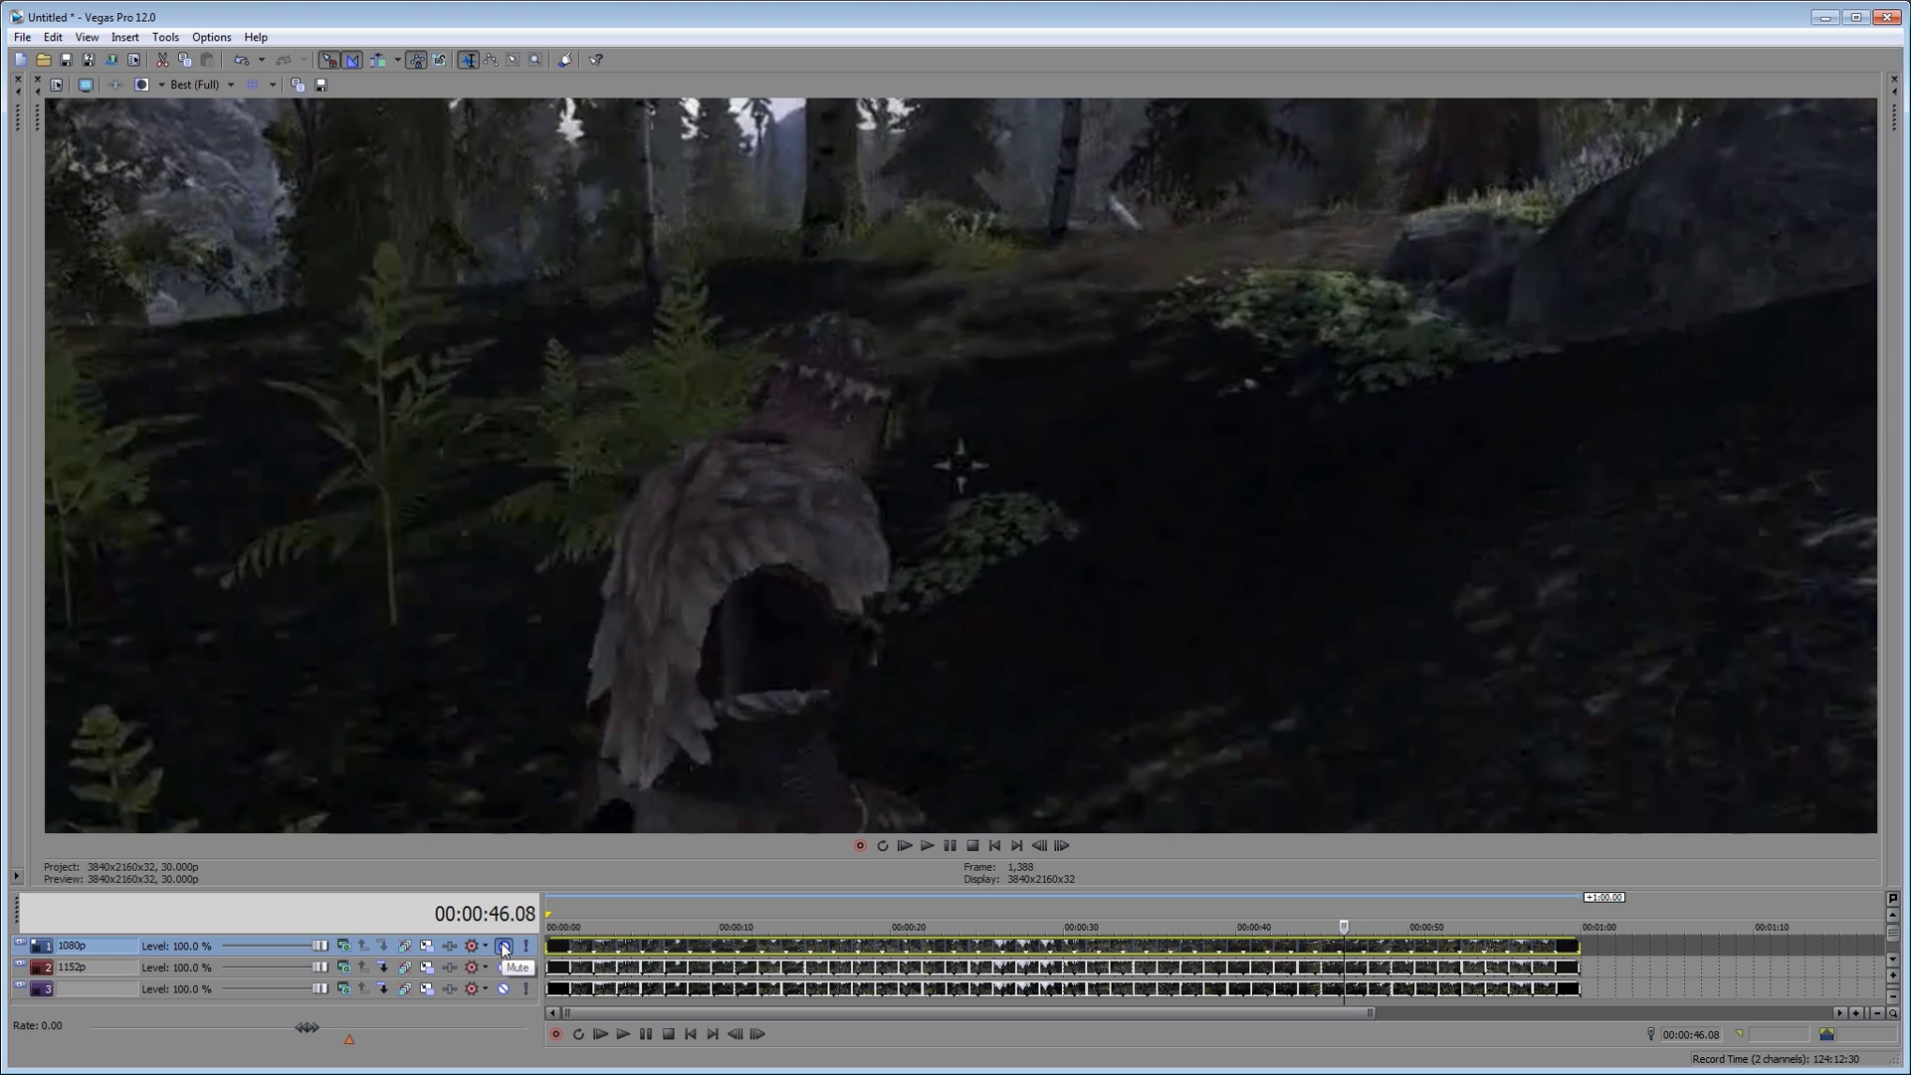
click(505, 945)
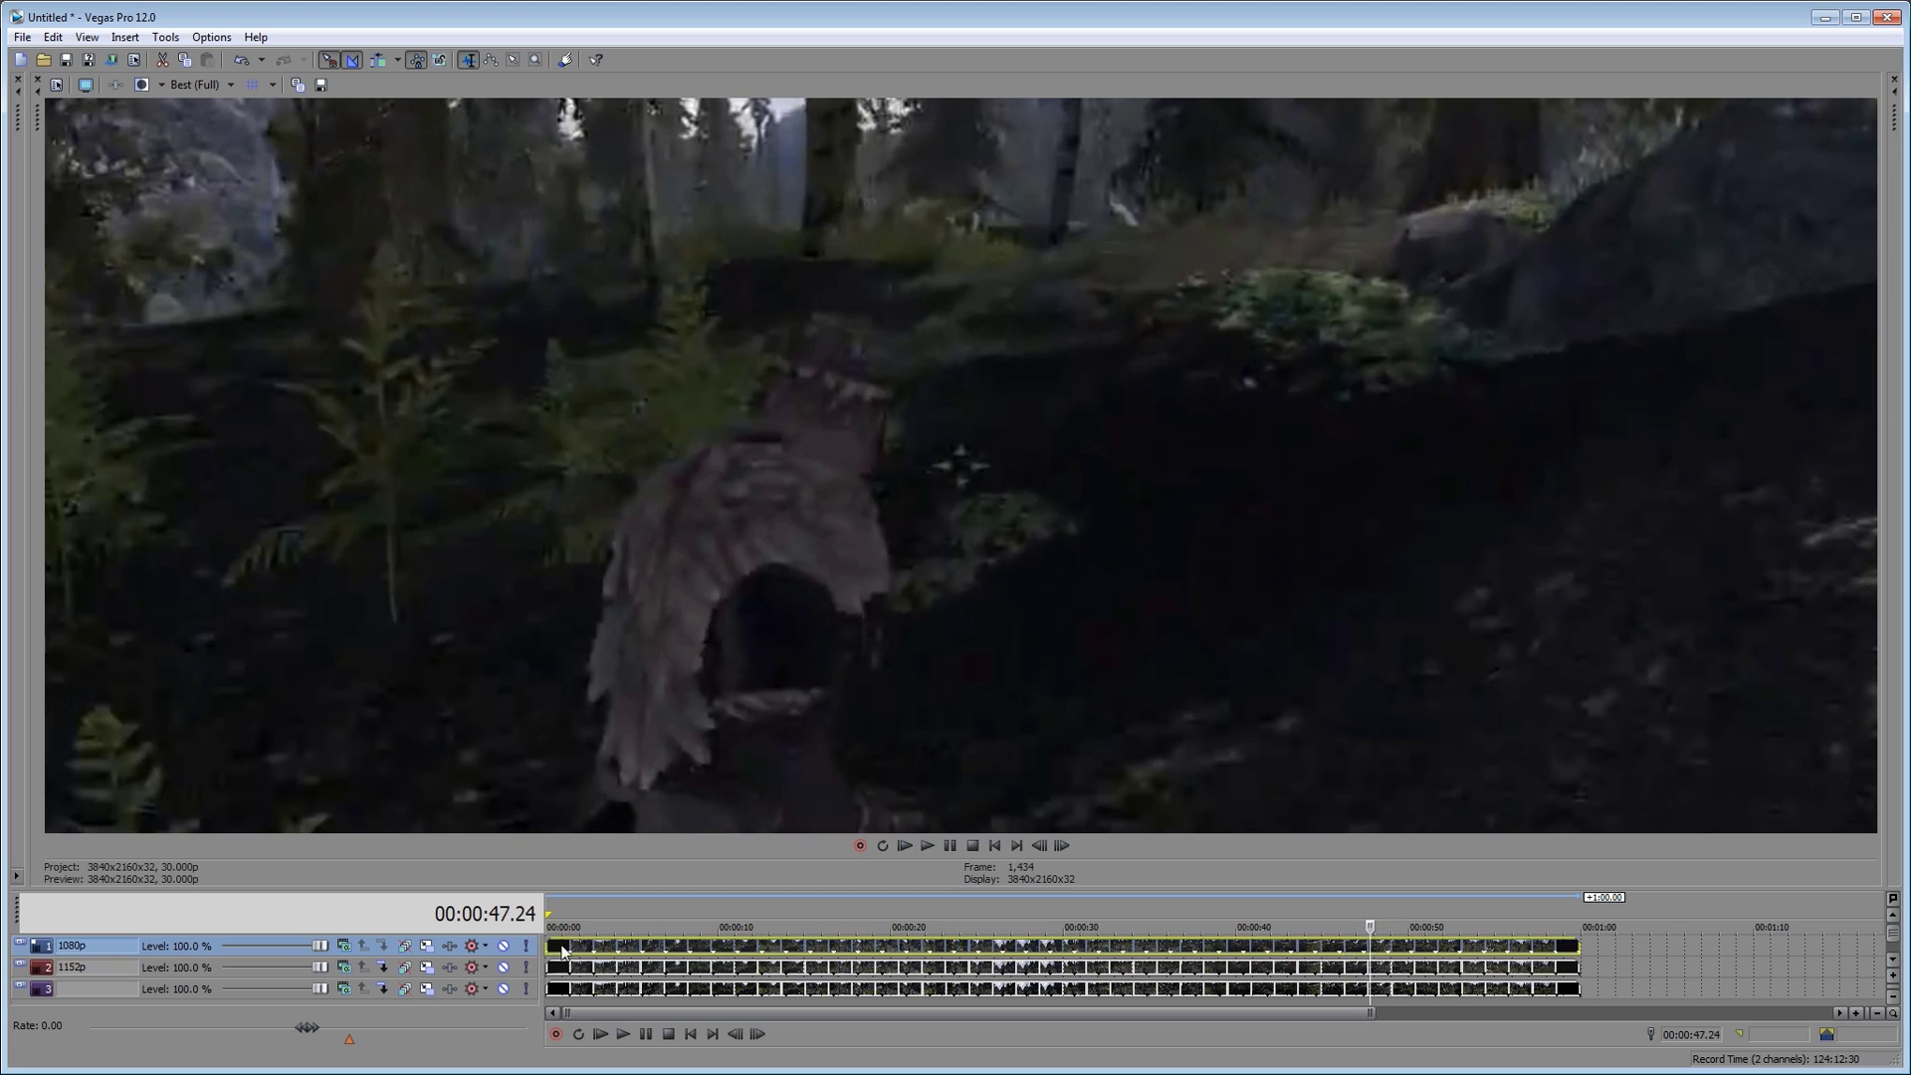
Move the playhead to 00:00:47.24 and repeatedly toggle the 1080p track's mute to compare it with the 1152p track
click(1370, 946)
click(505, 945)
click(505, 946)
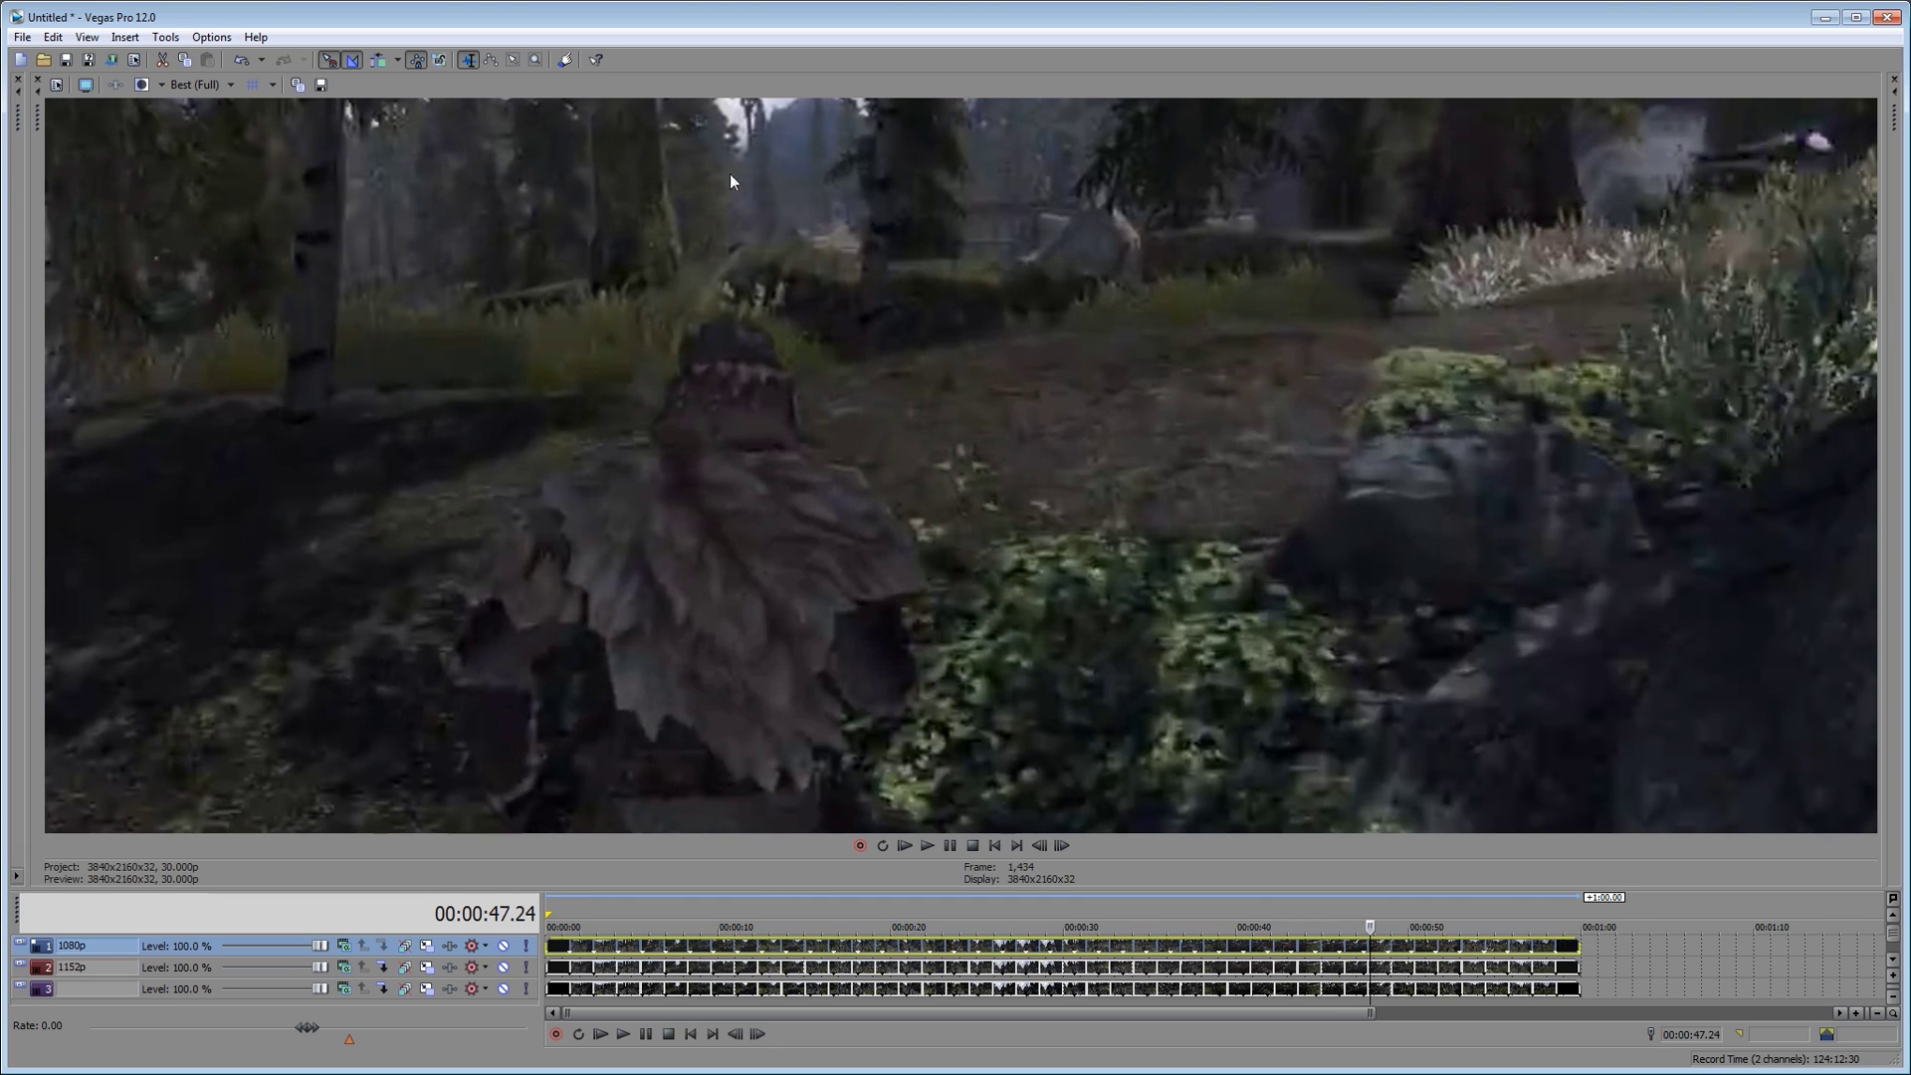
click(507, 946)
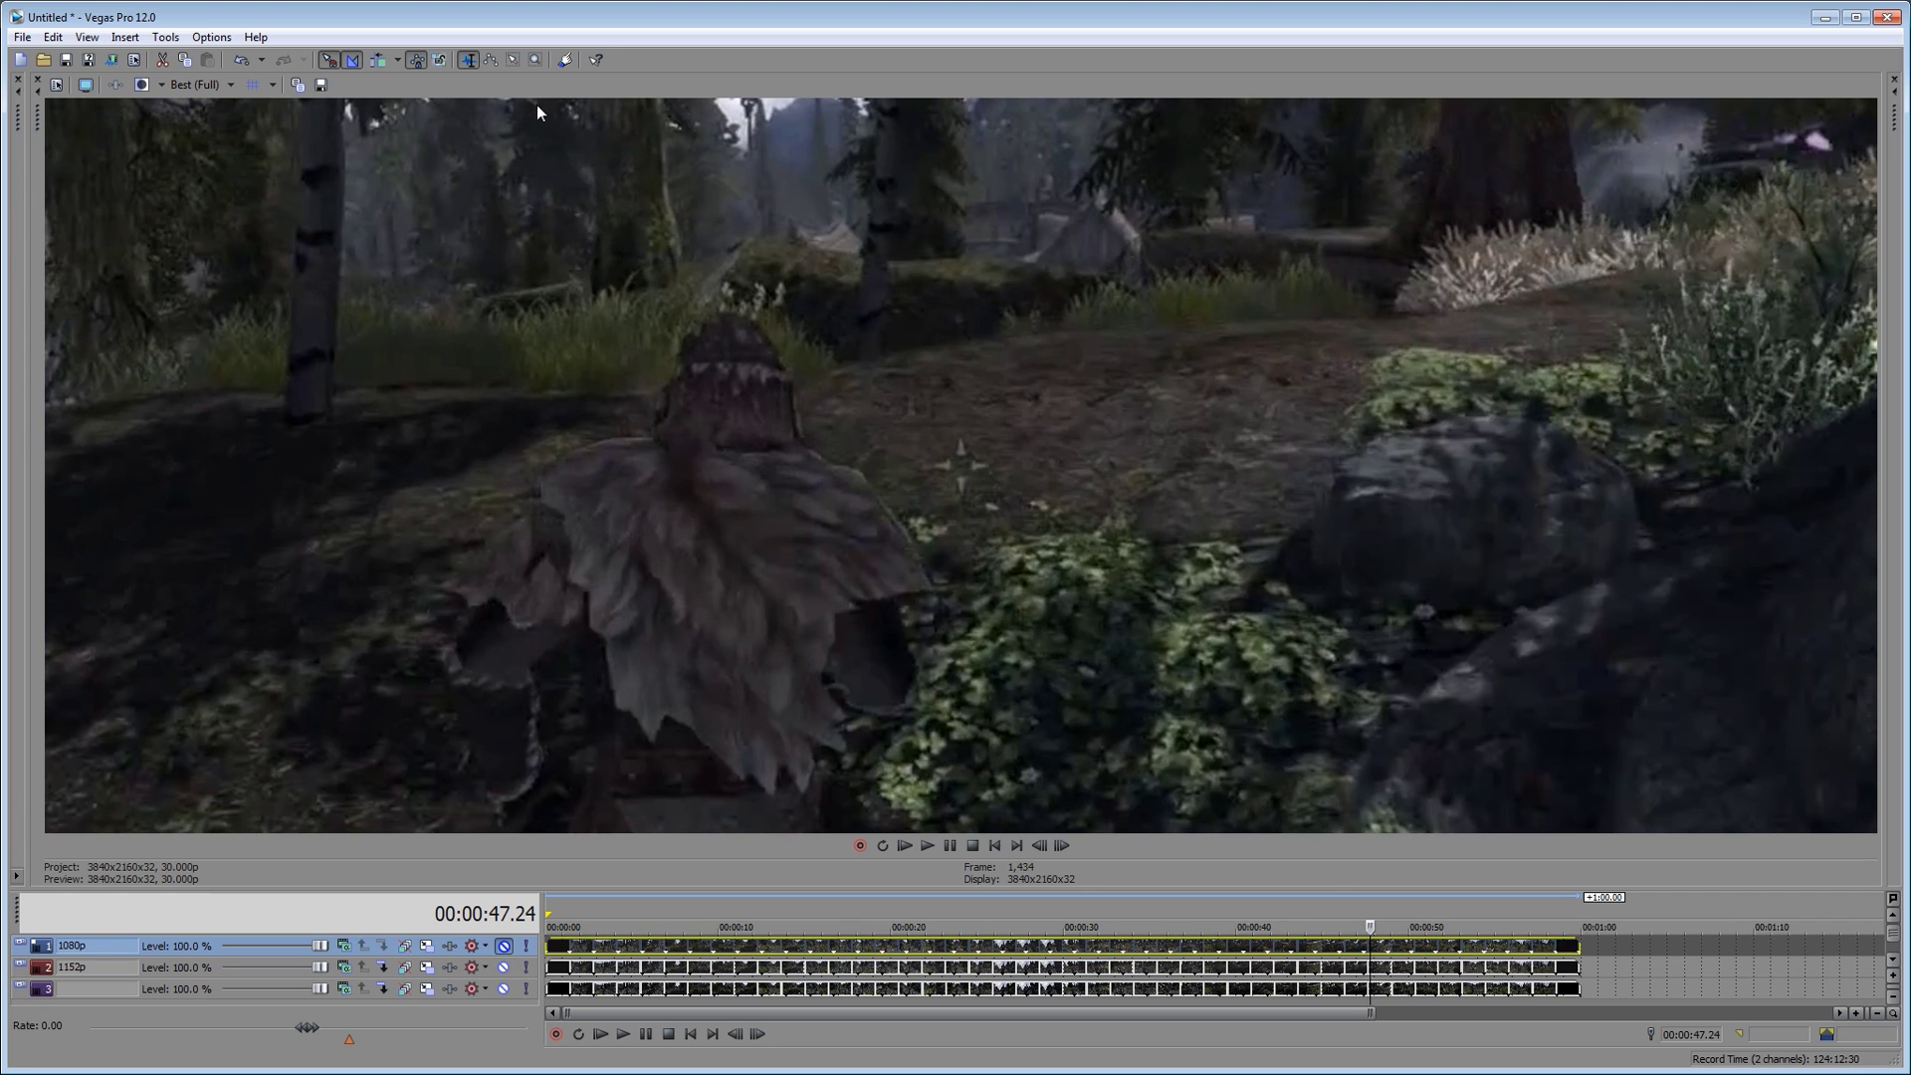
click(505, 945)
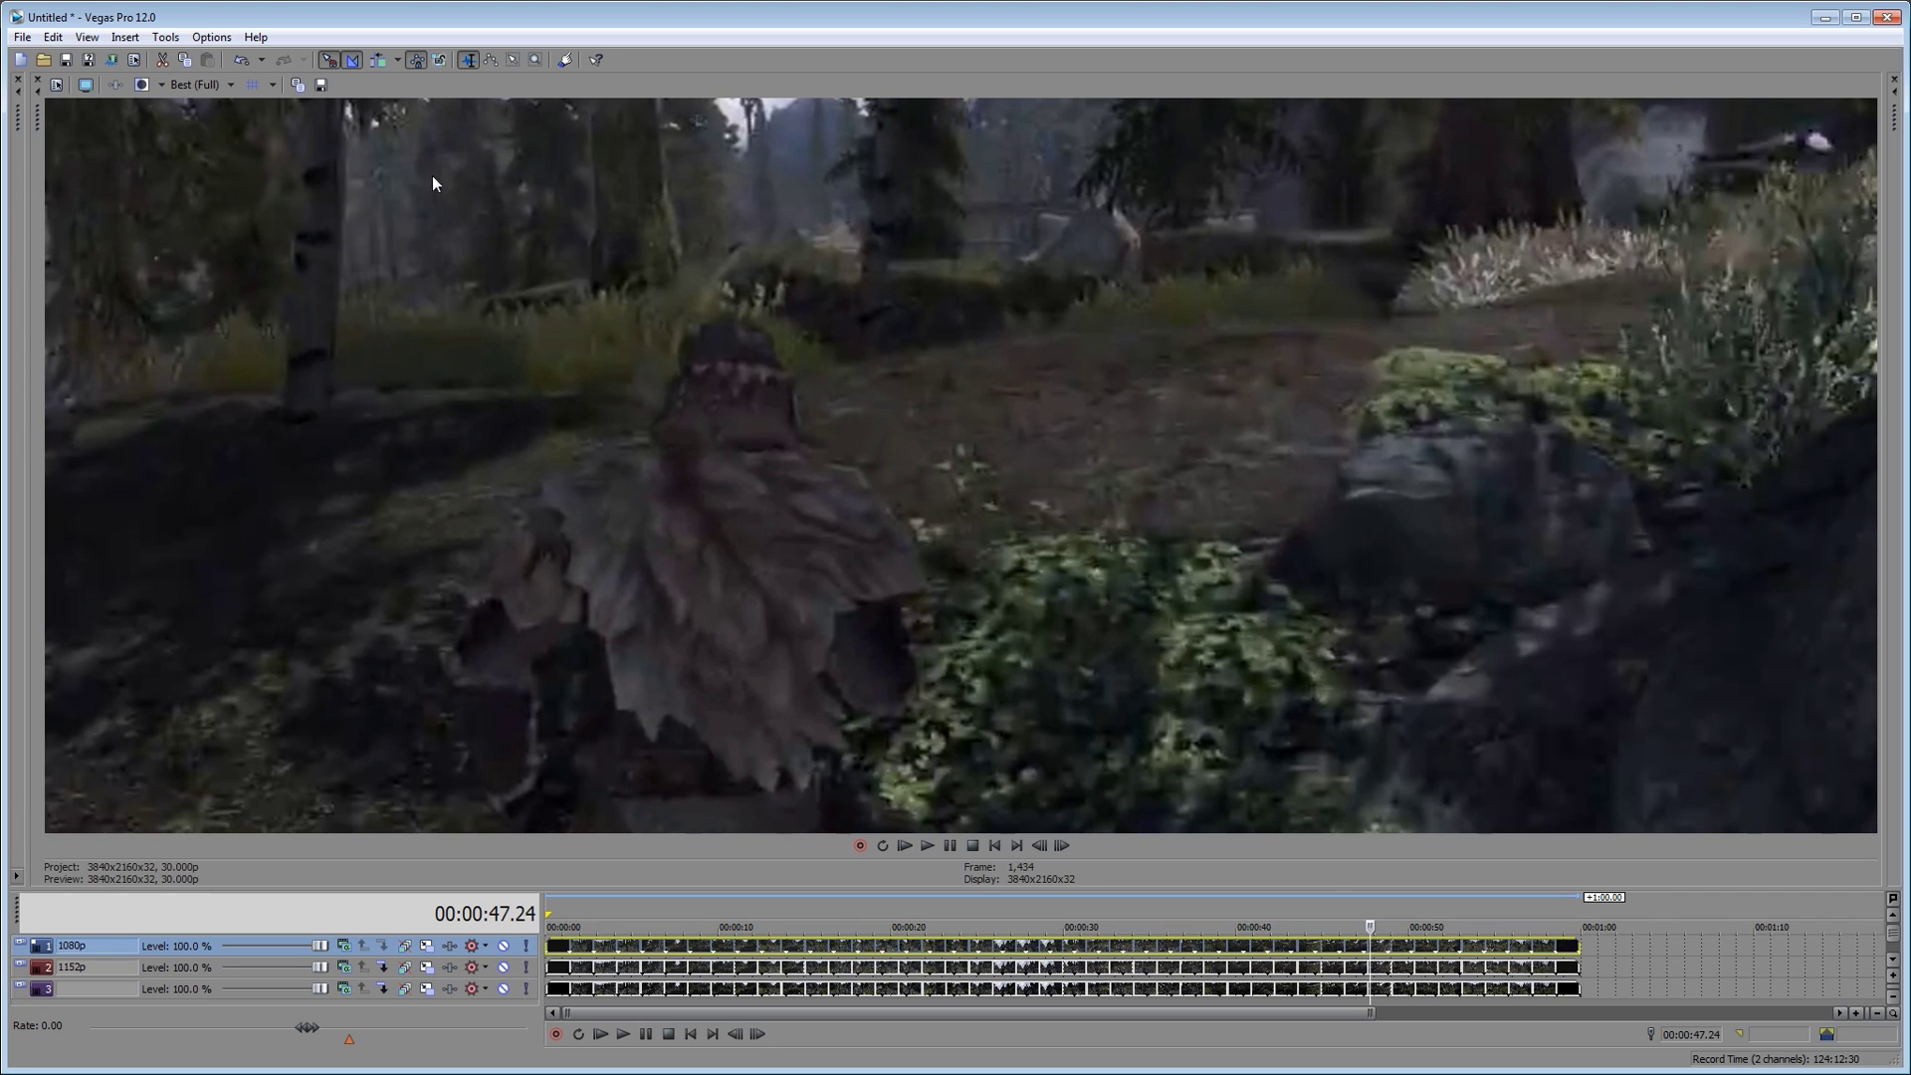
click(504, 945)
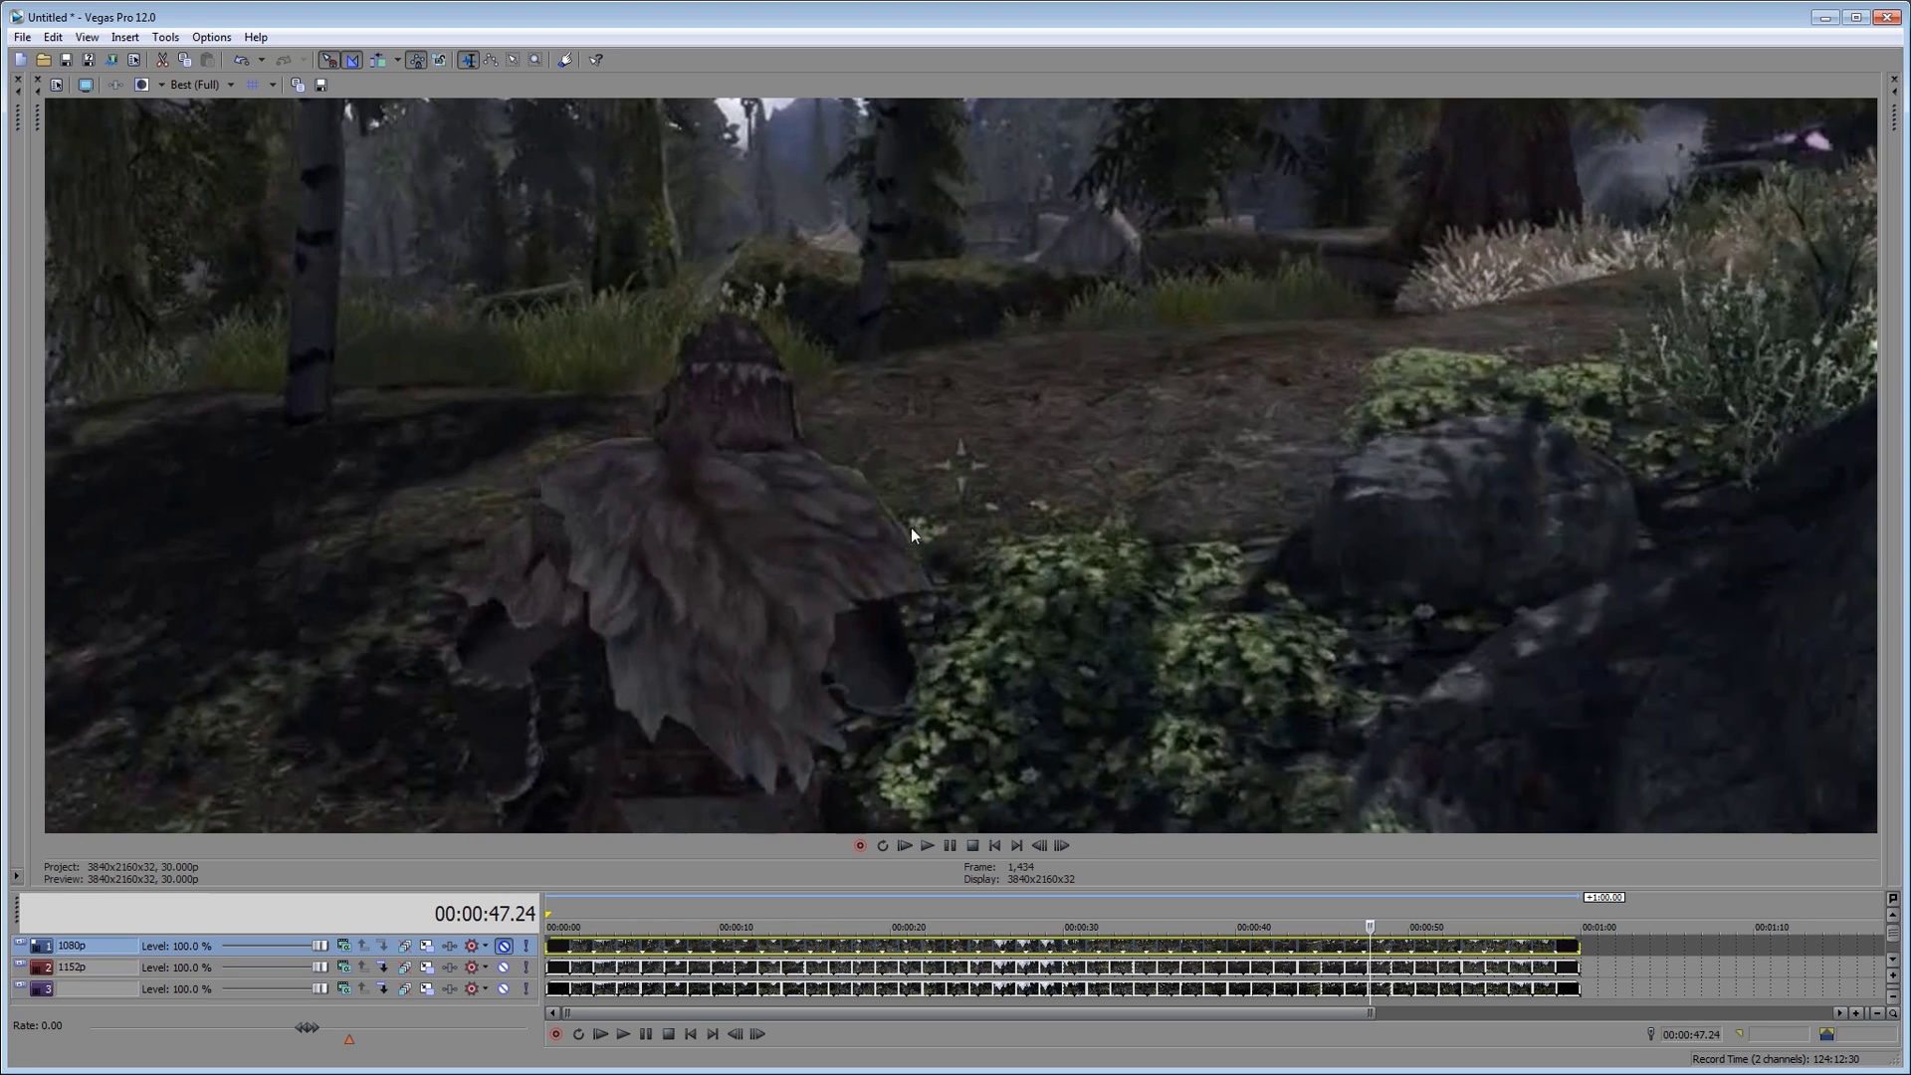
click(504, 945)
click(505, 946)
Compare the 1080p and 1152p tracks at 00:00:50.05 by toggling the 1080p track's mute, and move the playhead to 00:00:51.26 with 1080p muted
click(1391, 947)
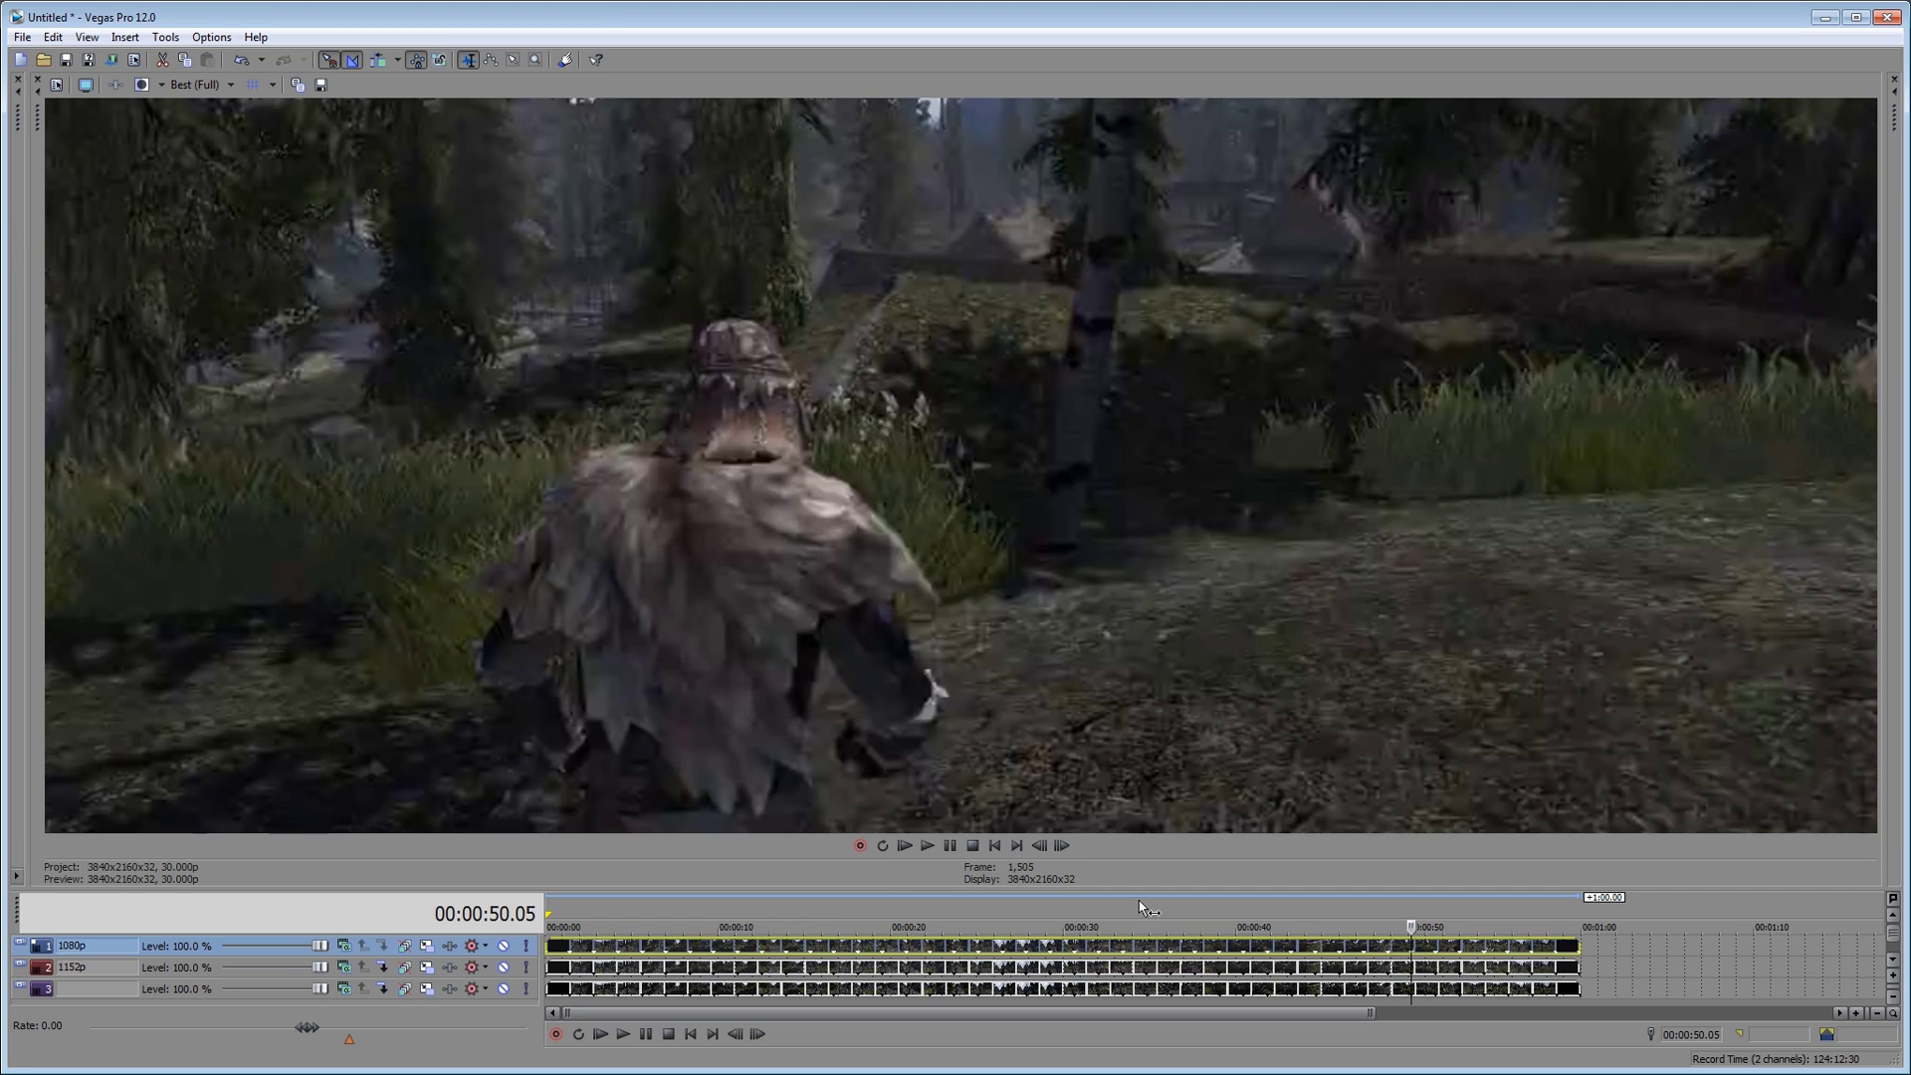
click(1412, 947)
click(502, 945)
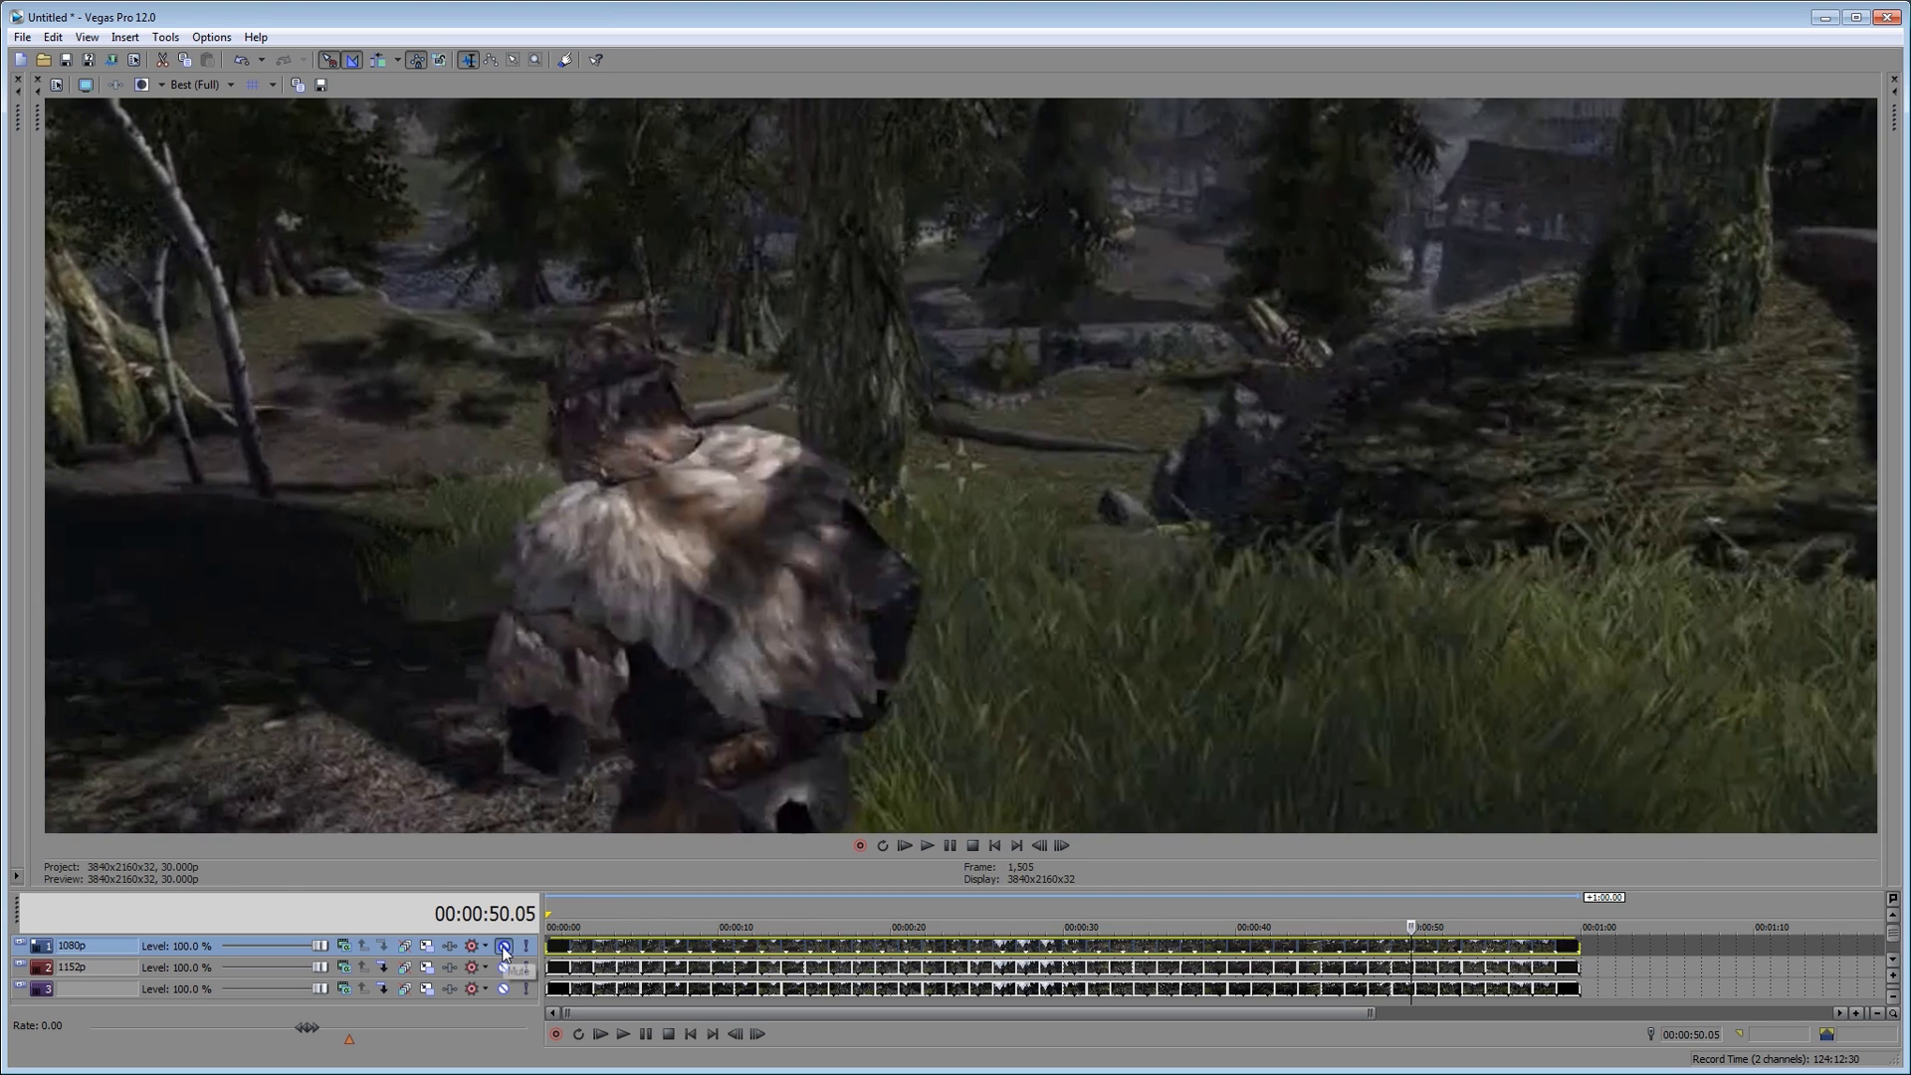
click(503, 945)
click(503, 945)
click(503, 946)
click(502, 946)
click(503, 945)
click(502, 945)
click(1439, 946)
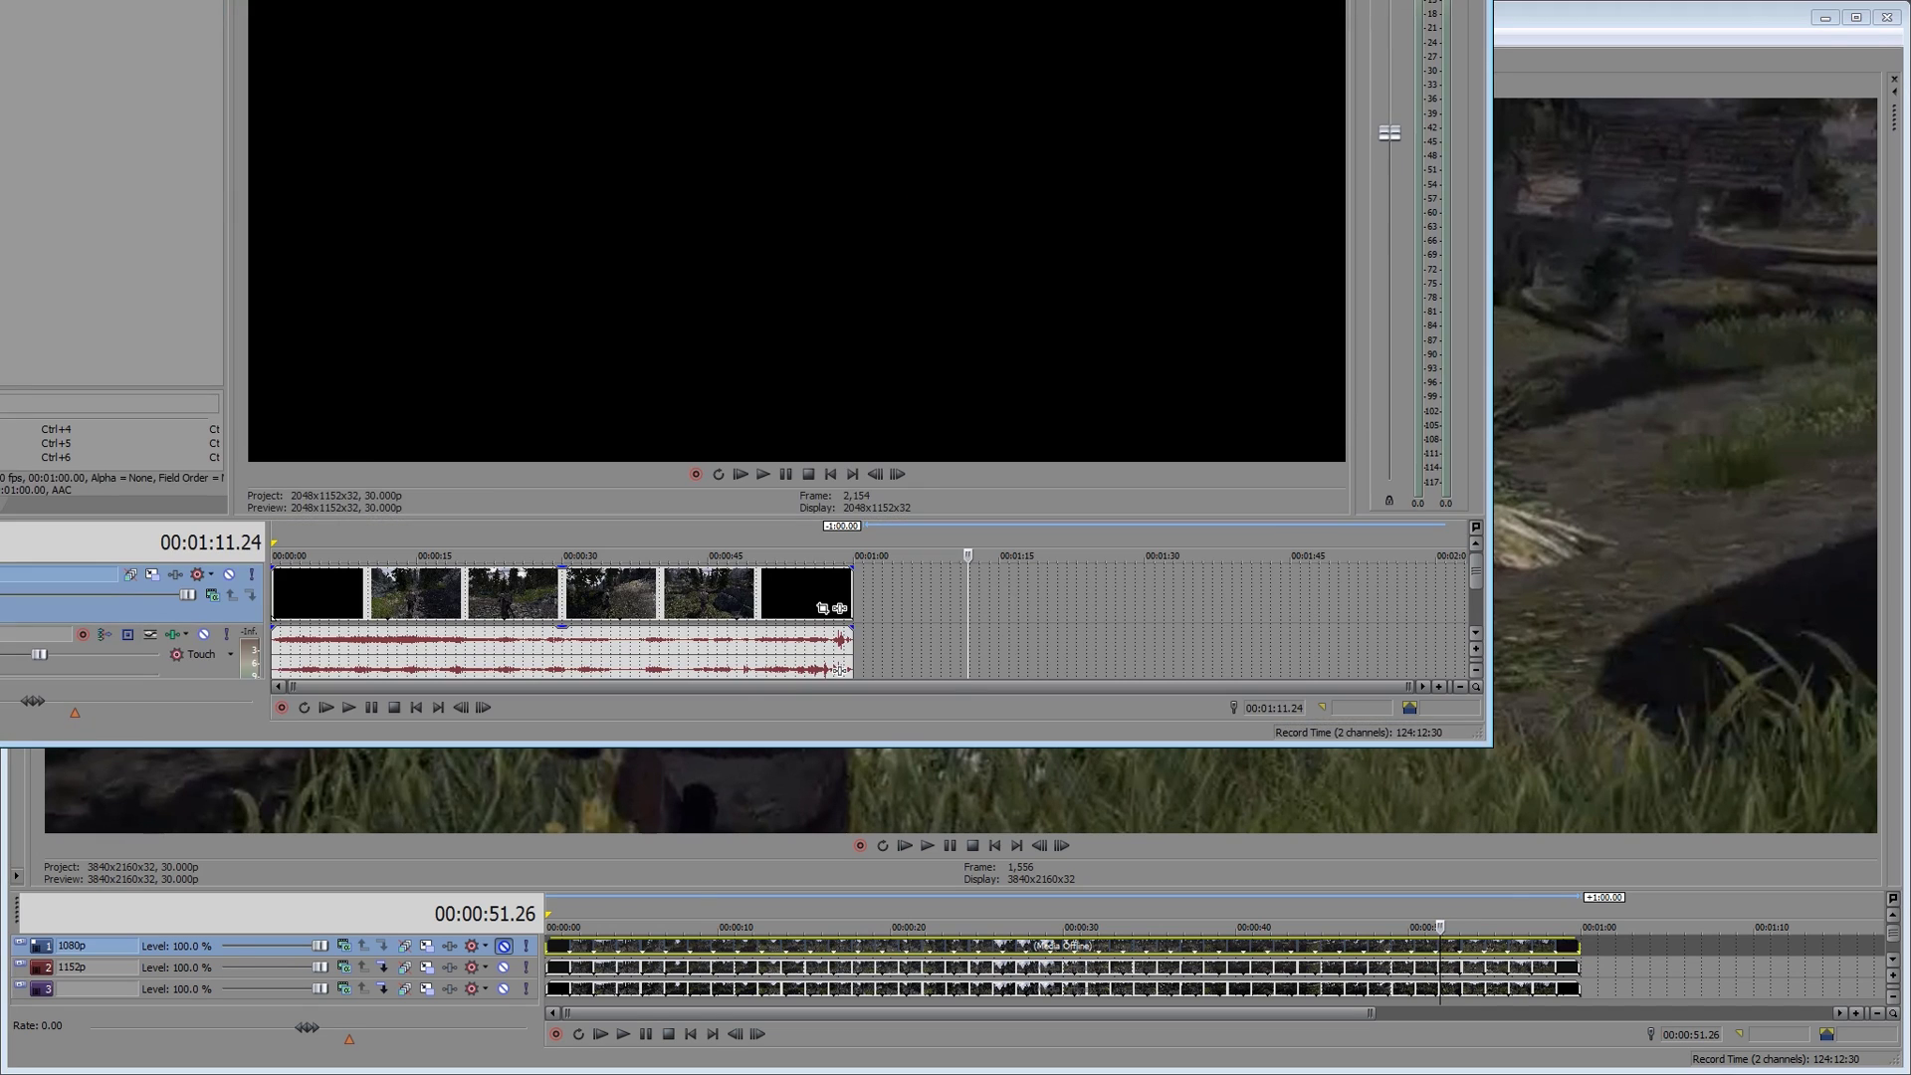
Reposition the second Vegas Pro window holding the 2048x1152 project and enlarge it to fill the screen
drag(917, 5, 1096, 22)
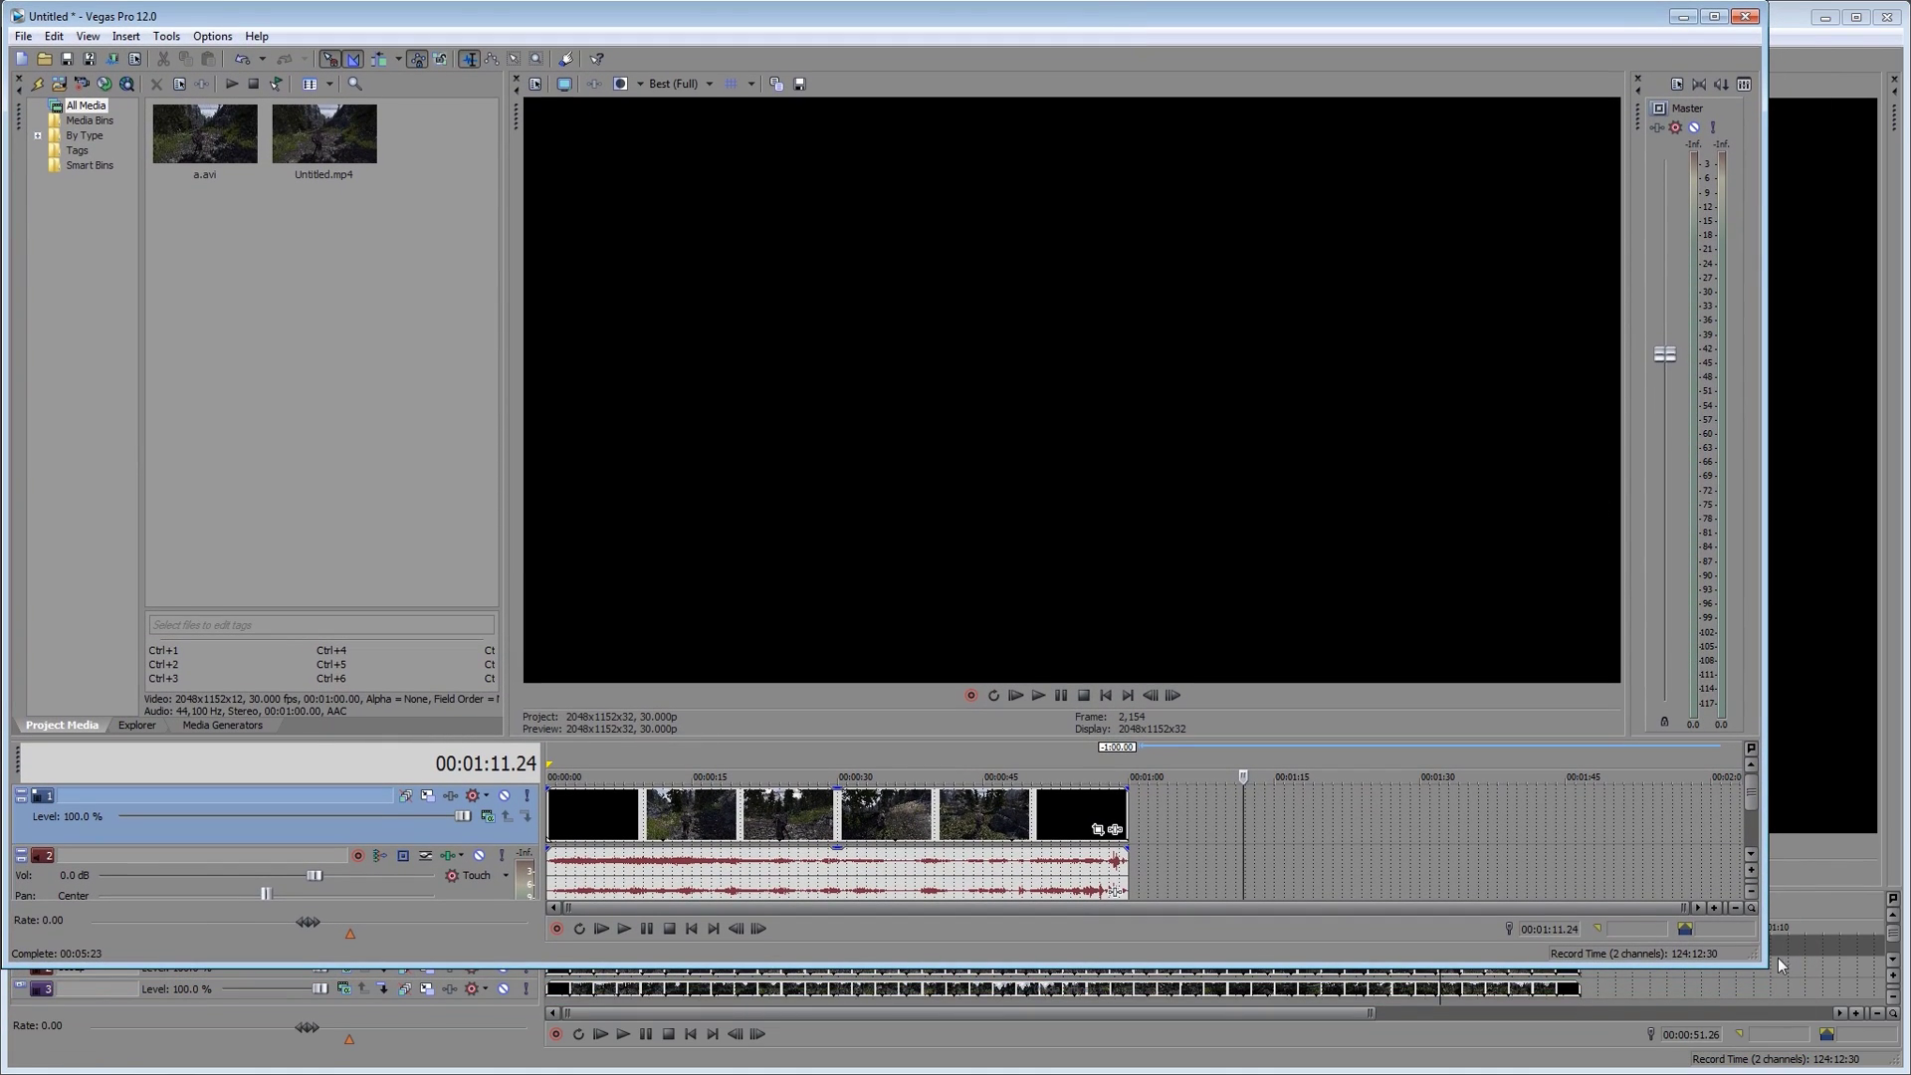
drag(1760, 964, 1907, 1071)
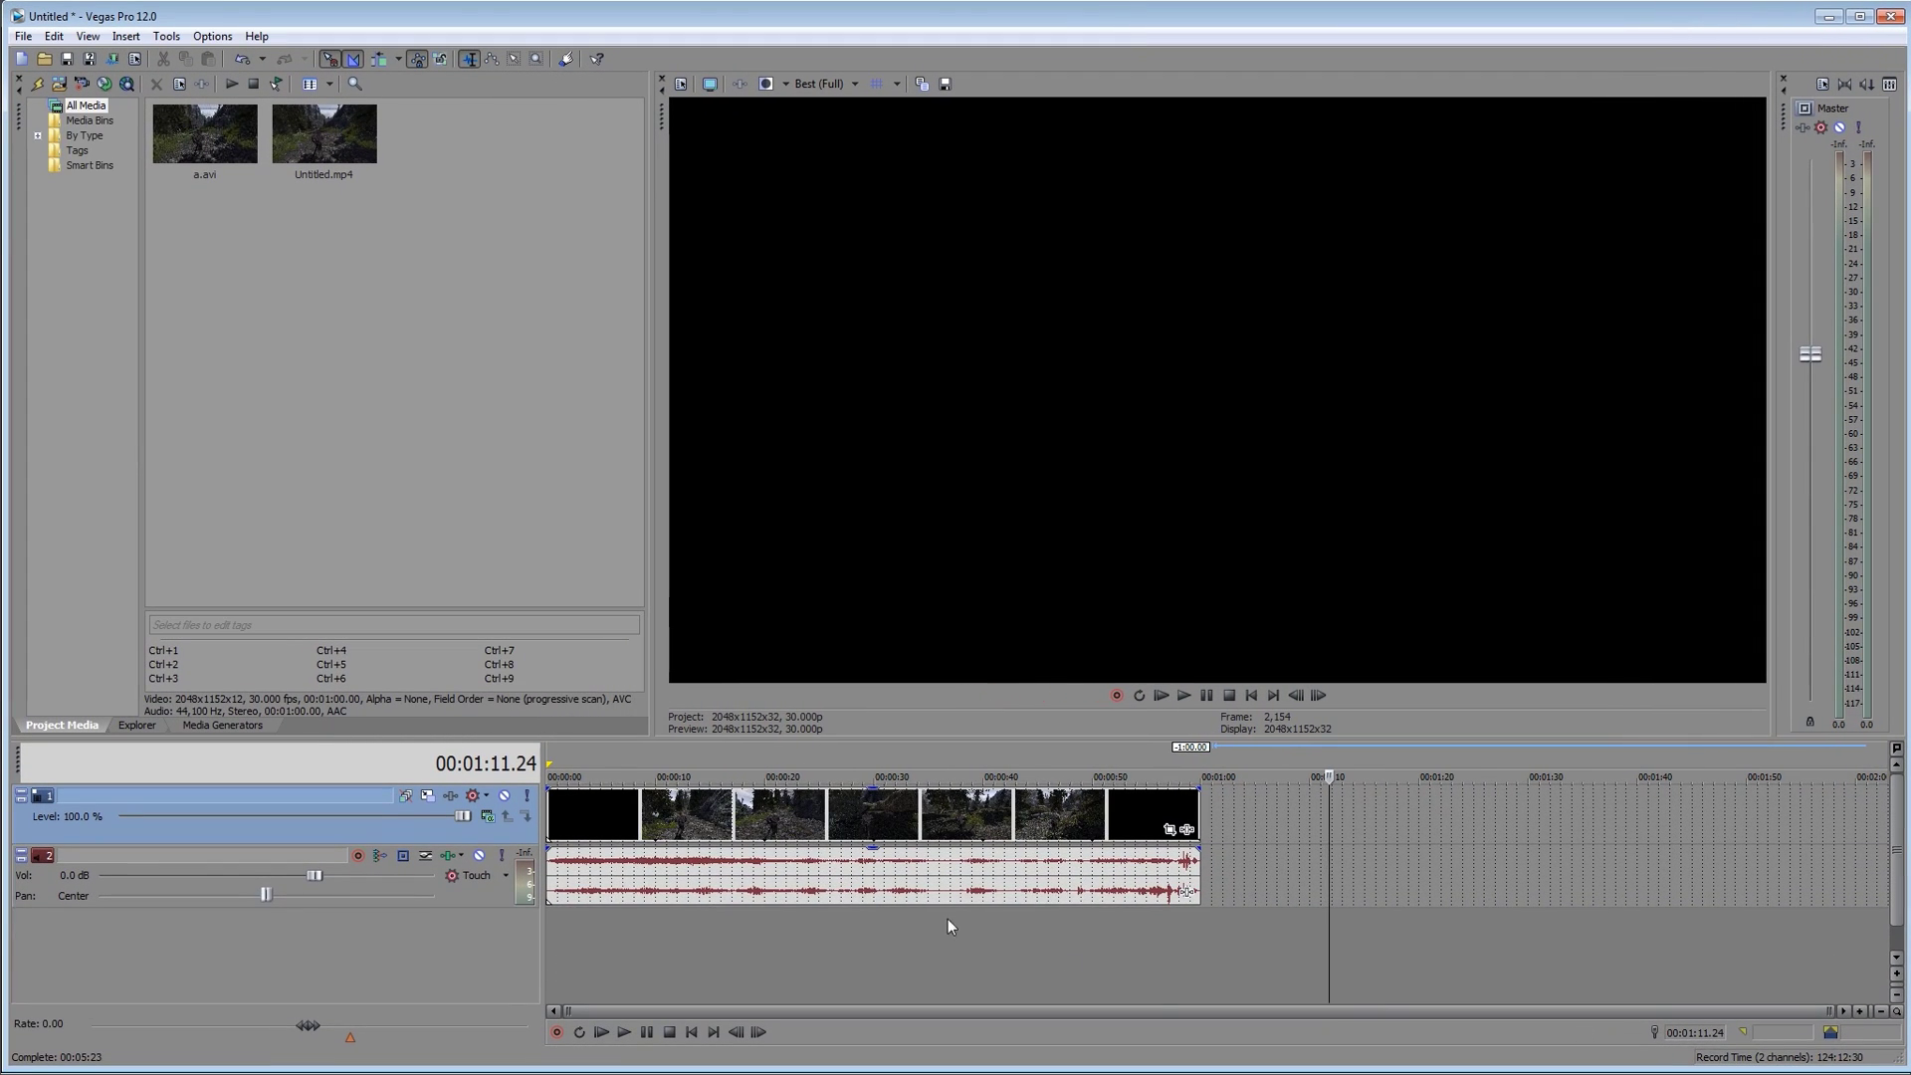
Place the 2048x1152 project's playhead at 00:00:26.08 and widen the video preview area
click(832, 876)
drag(649, 348, 404, 348)
right_click(1011, 365)
click(1122, 455)
right_click(974, 351)
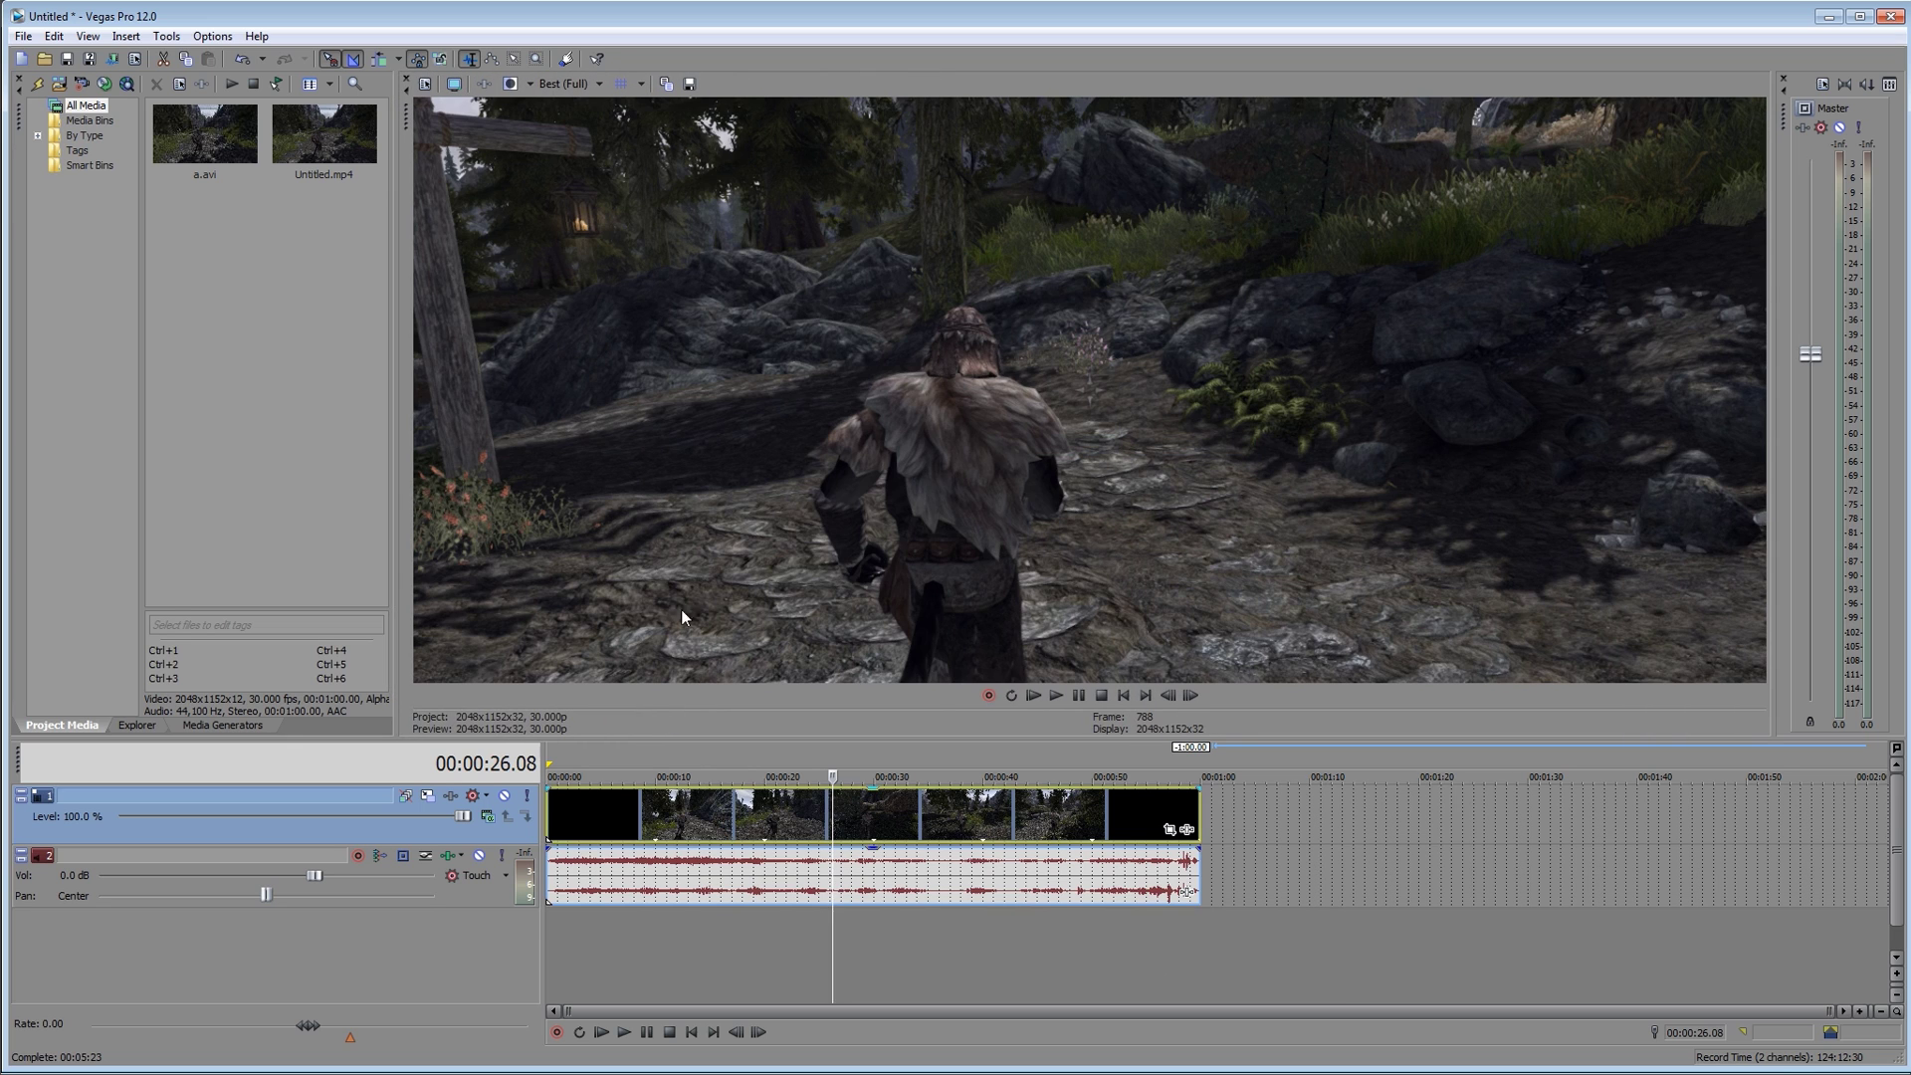
Set the project's frame size to 1920 by 1080 in the project properties
click(133, 59)
drag(899, 183, 812, 165)
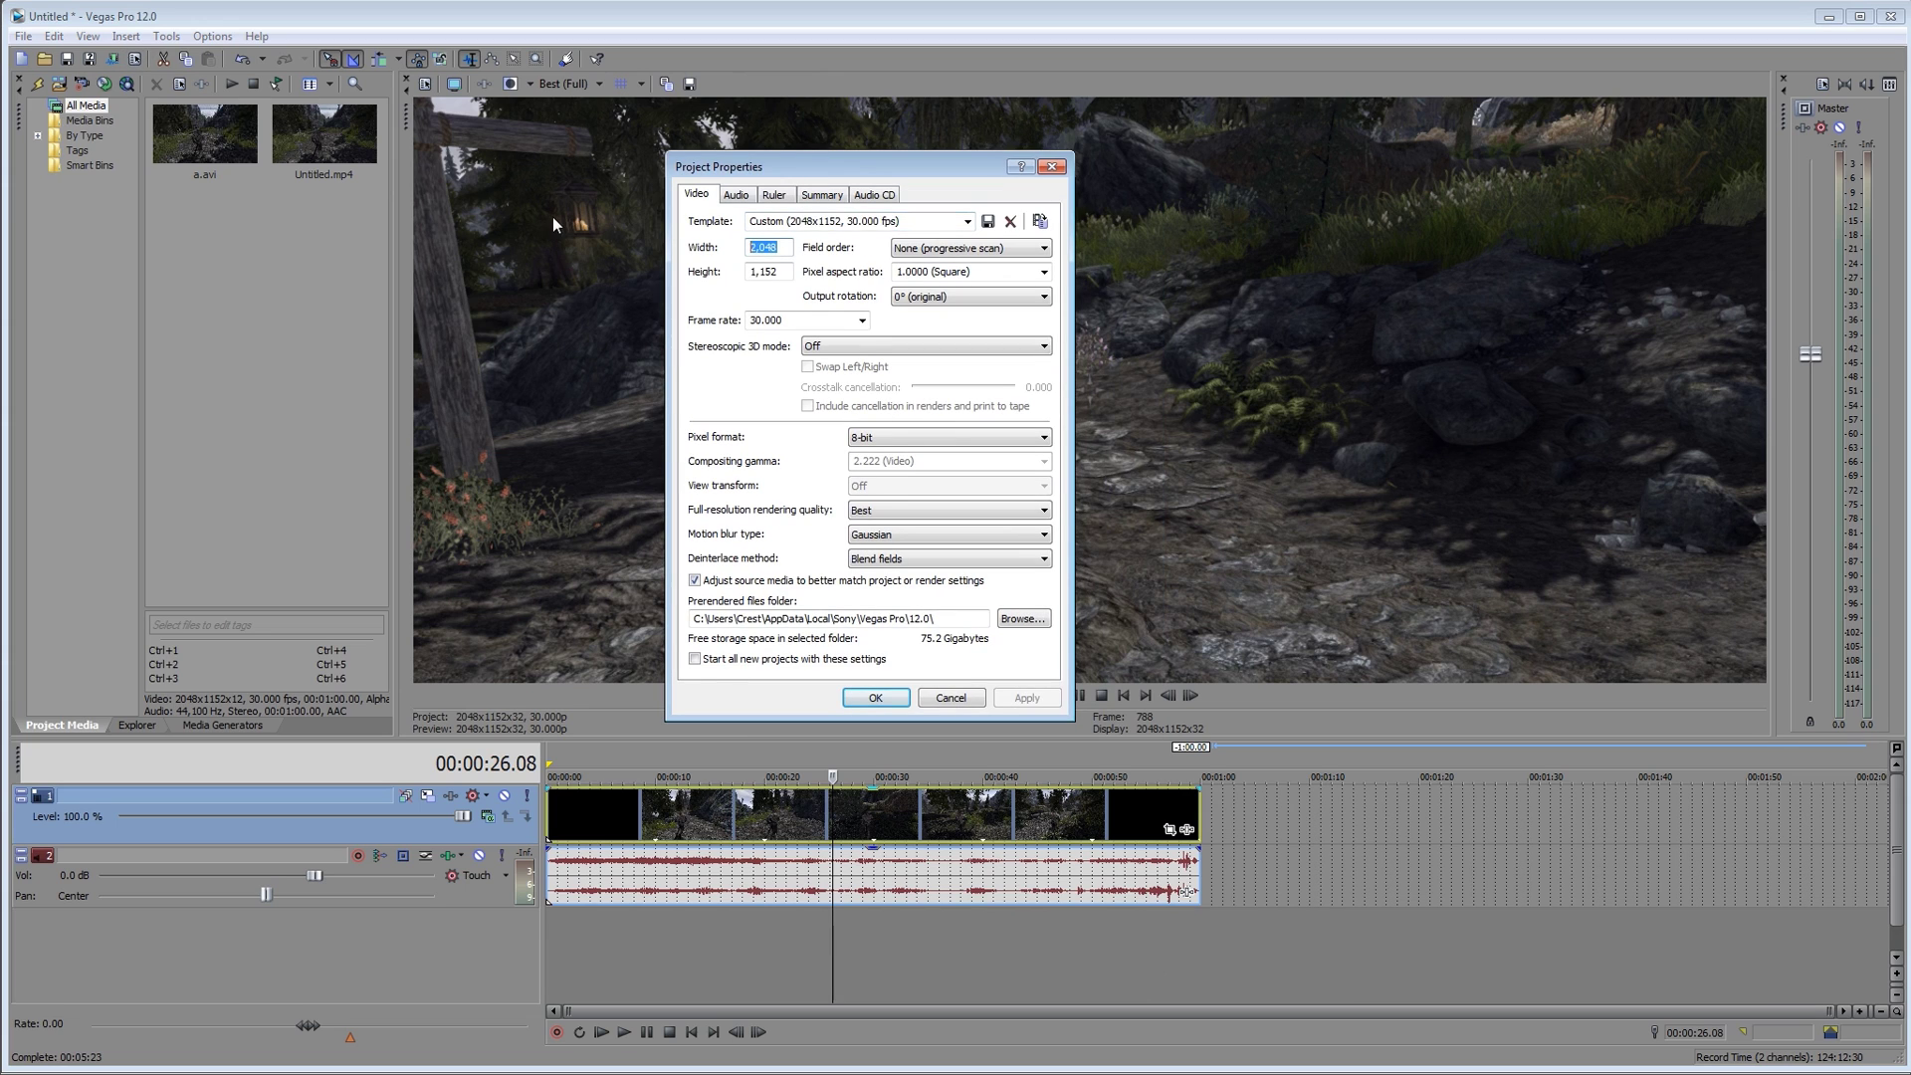
text(1920)
key(Tab)
text(1080)
click(894, 700)
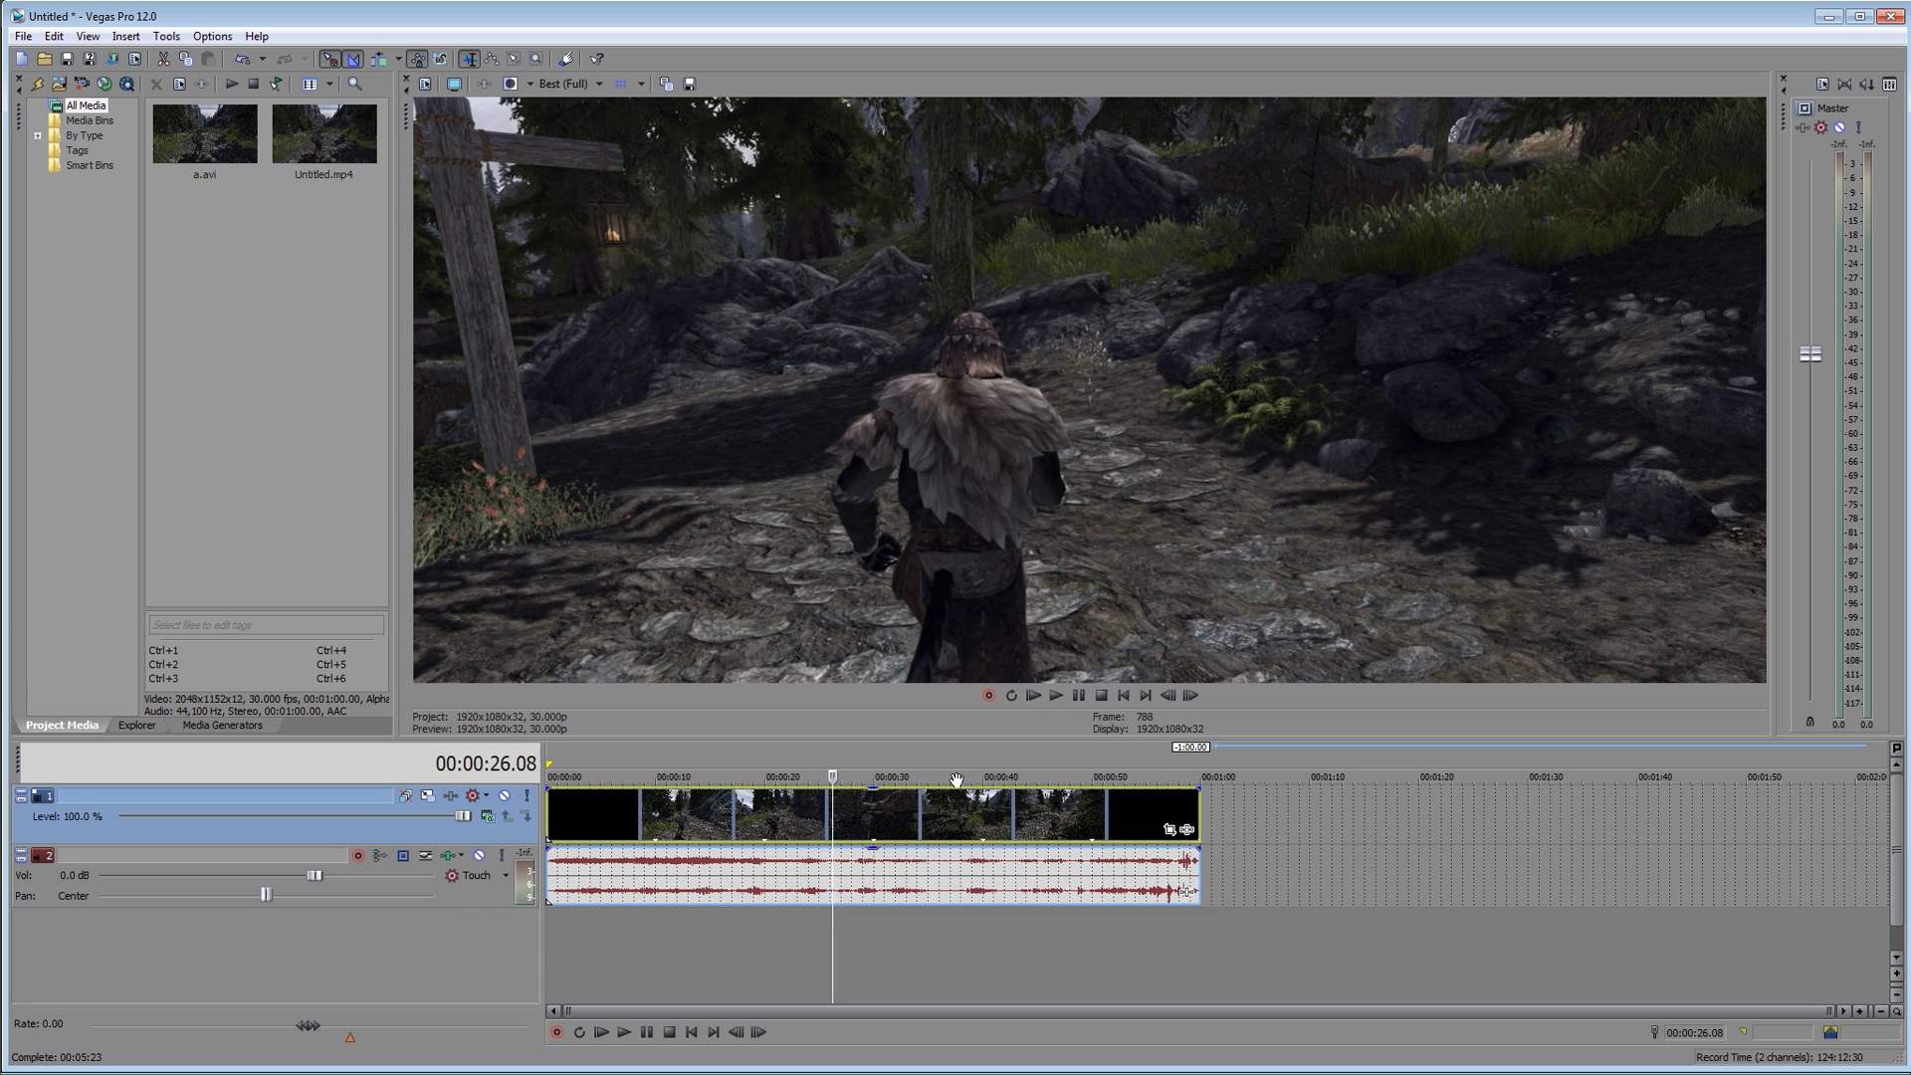
Step the playhead back three frames to 00:00:26.05
key(Left)
key(Left)
key(Left)
Set the project's frame size to a width of 2048 and a height of 1152
click(135, 59)
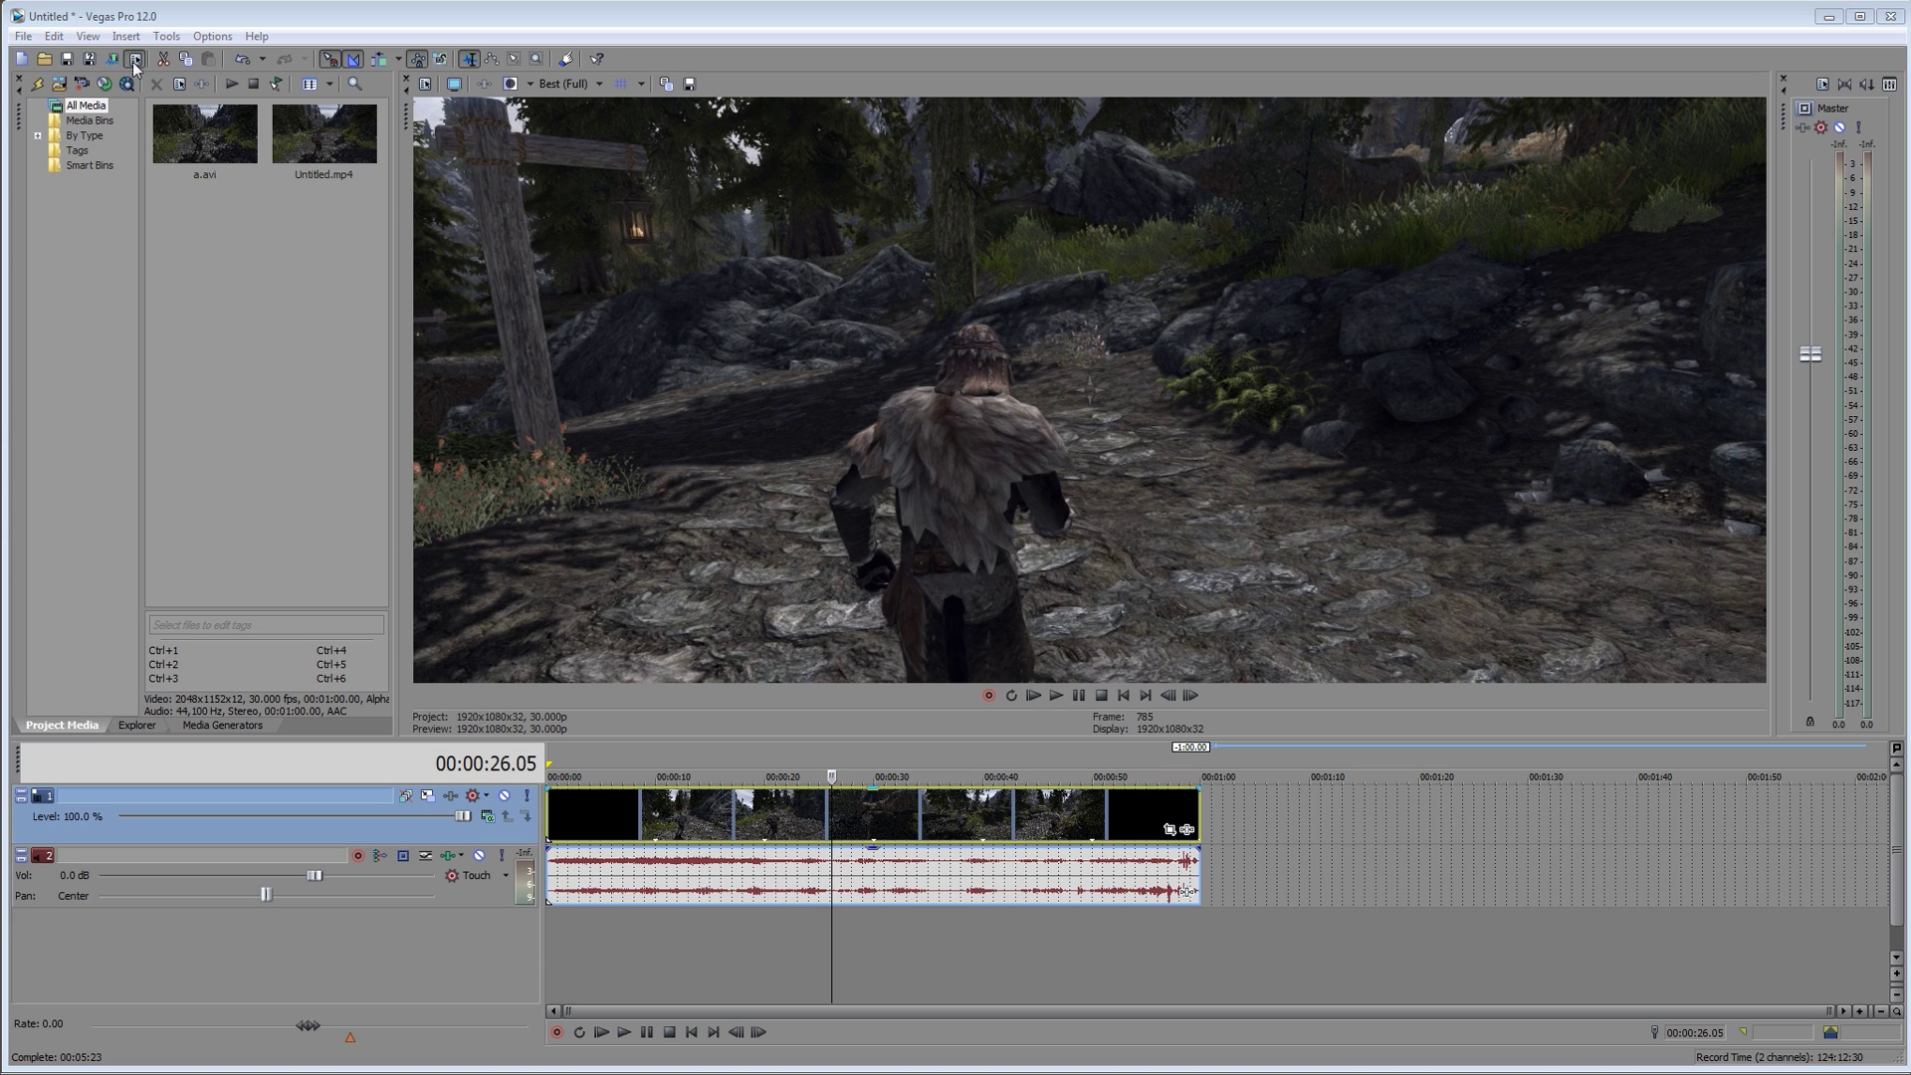
drag(846, 183, 777, 149)
double_click(786, 230)
text(210)
key(BackSpace)
key(BackSpace)
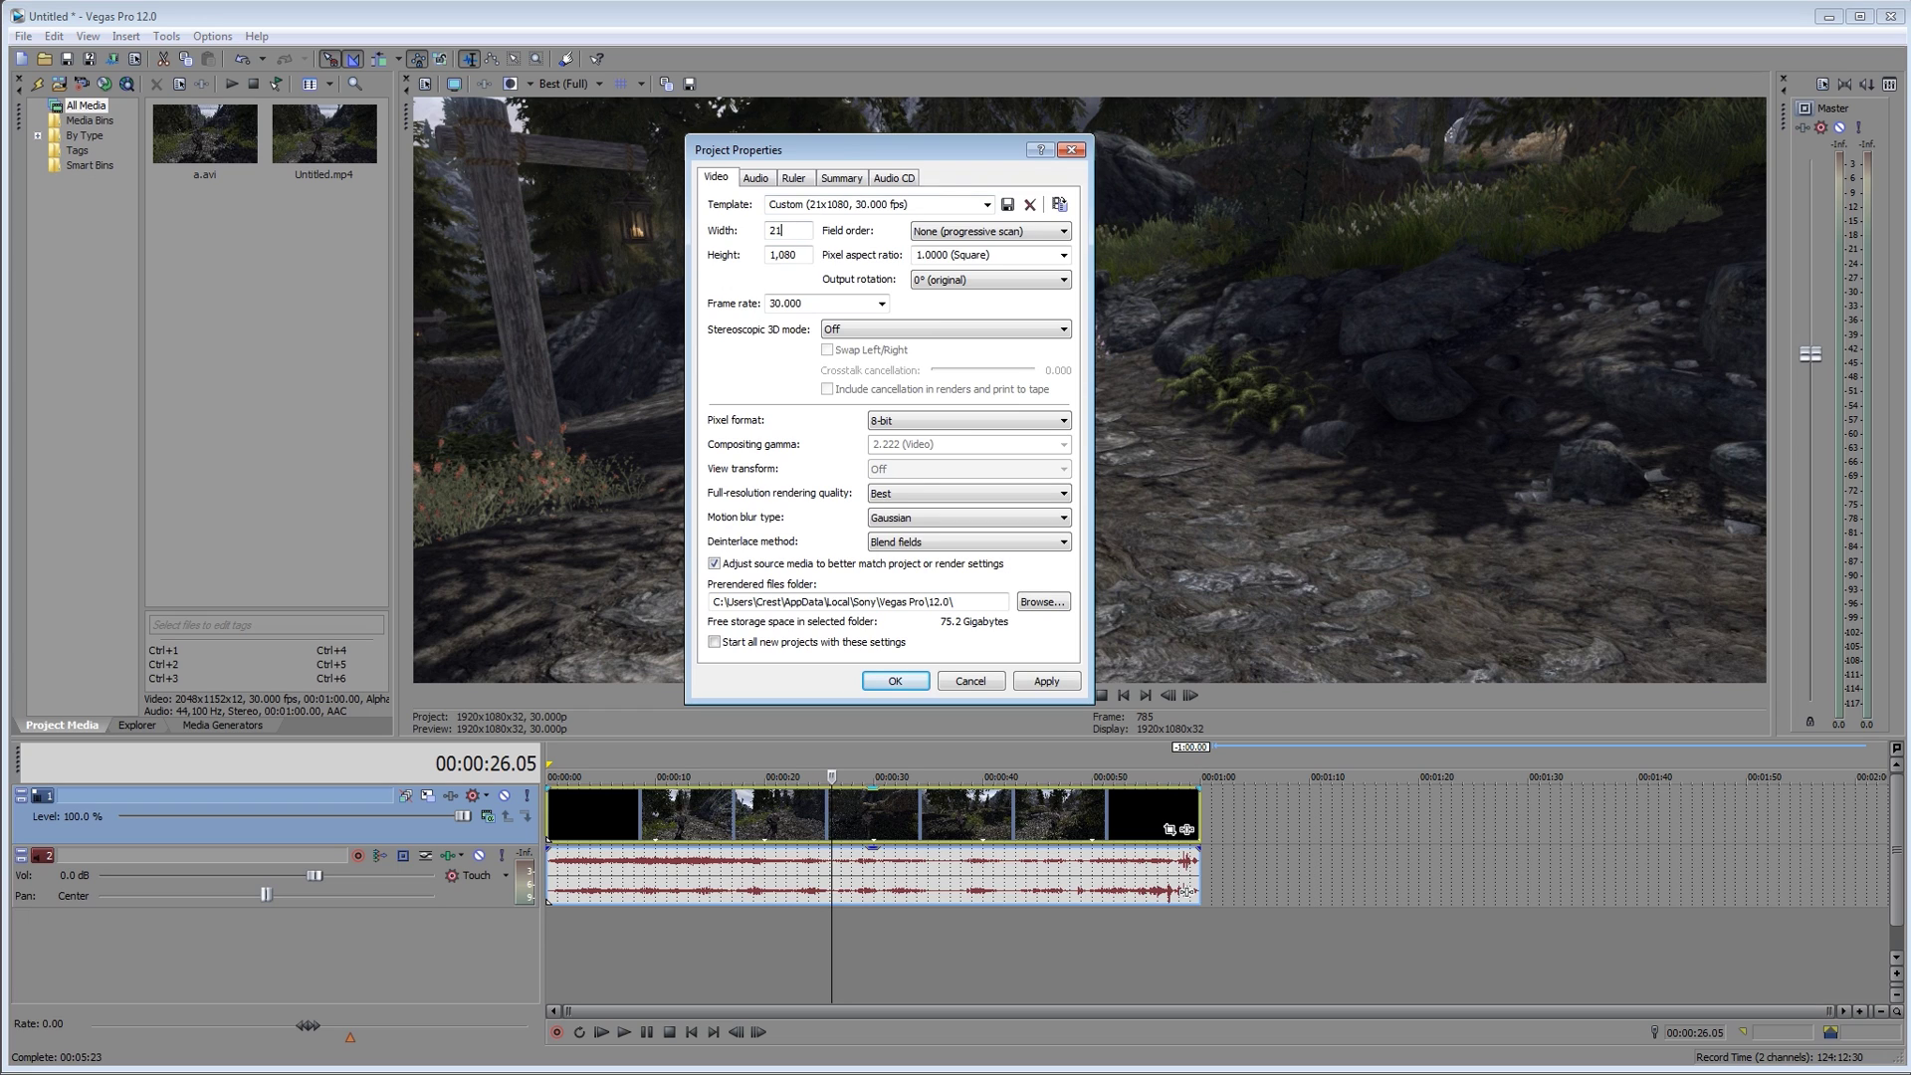
text(048)
key(Tab)
text(1152)
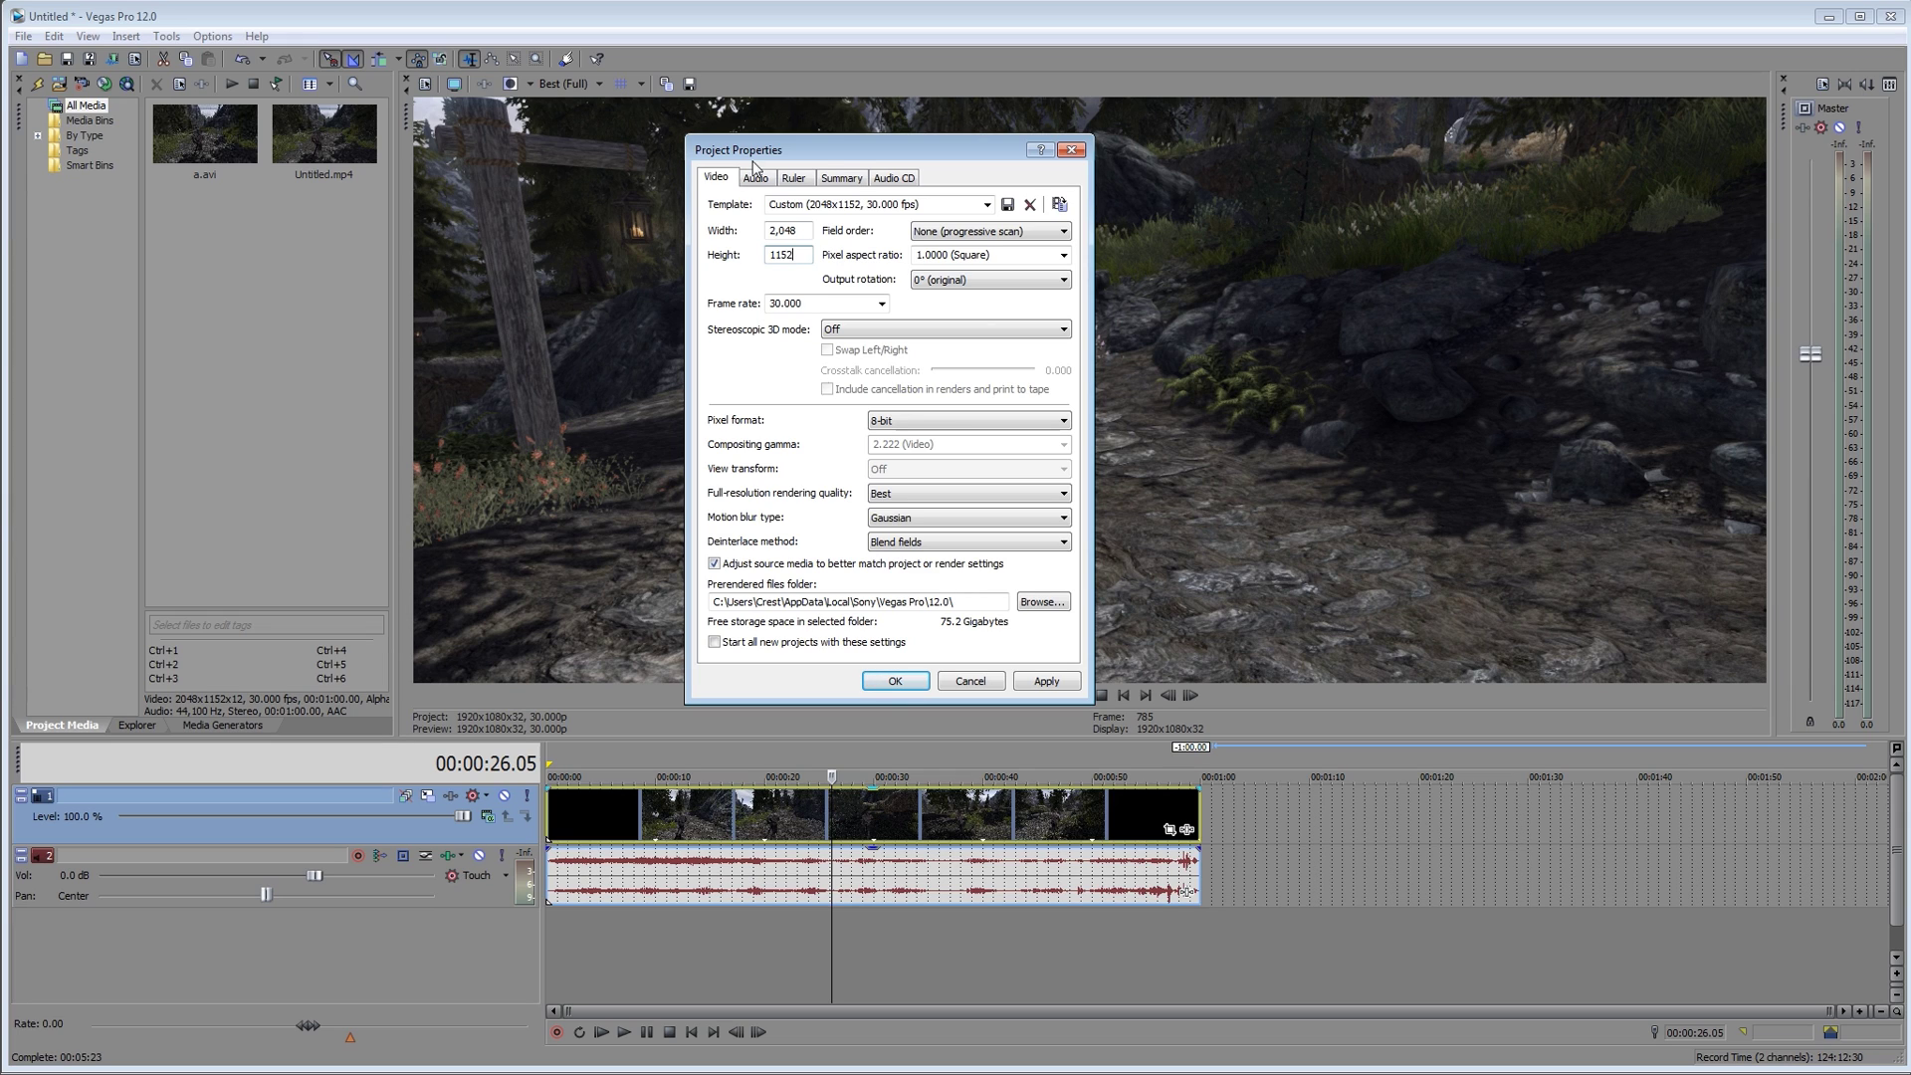
click(895, 681)
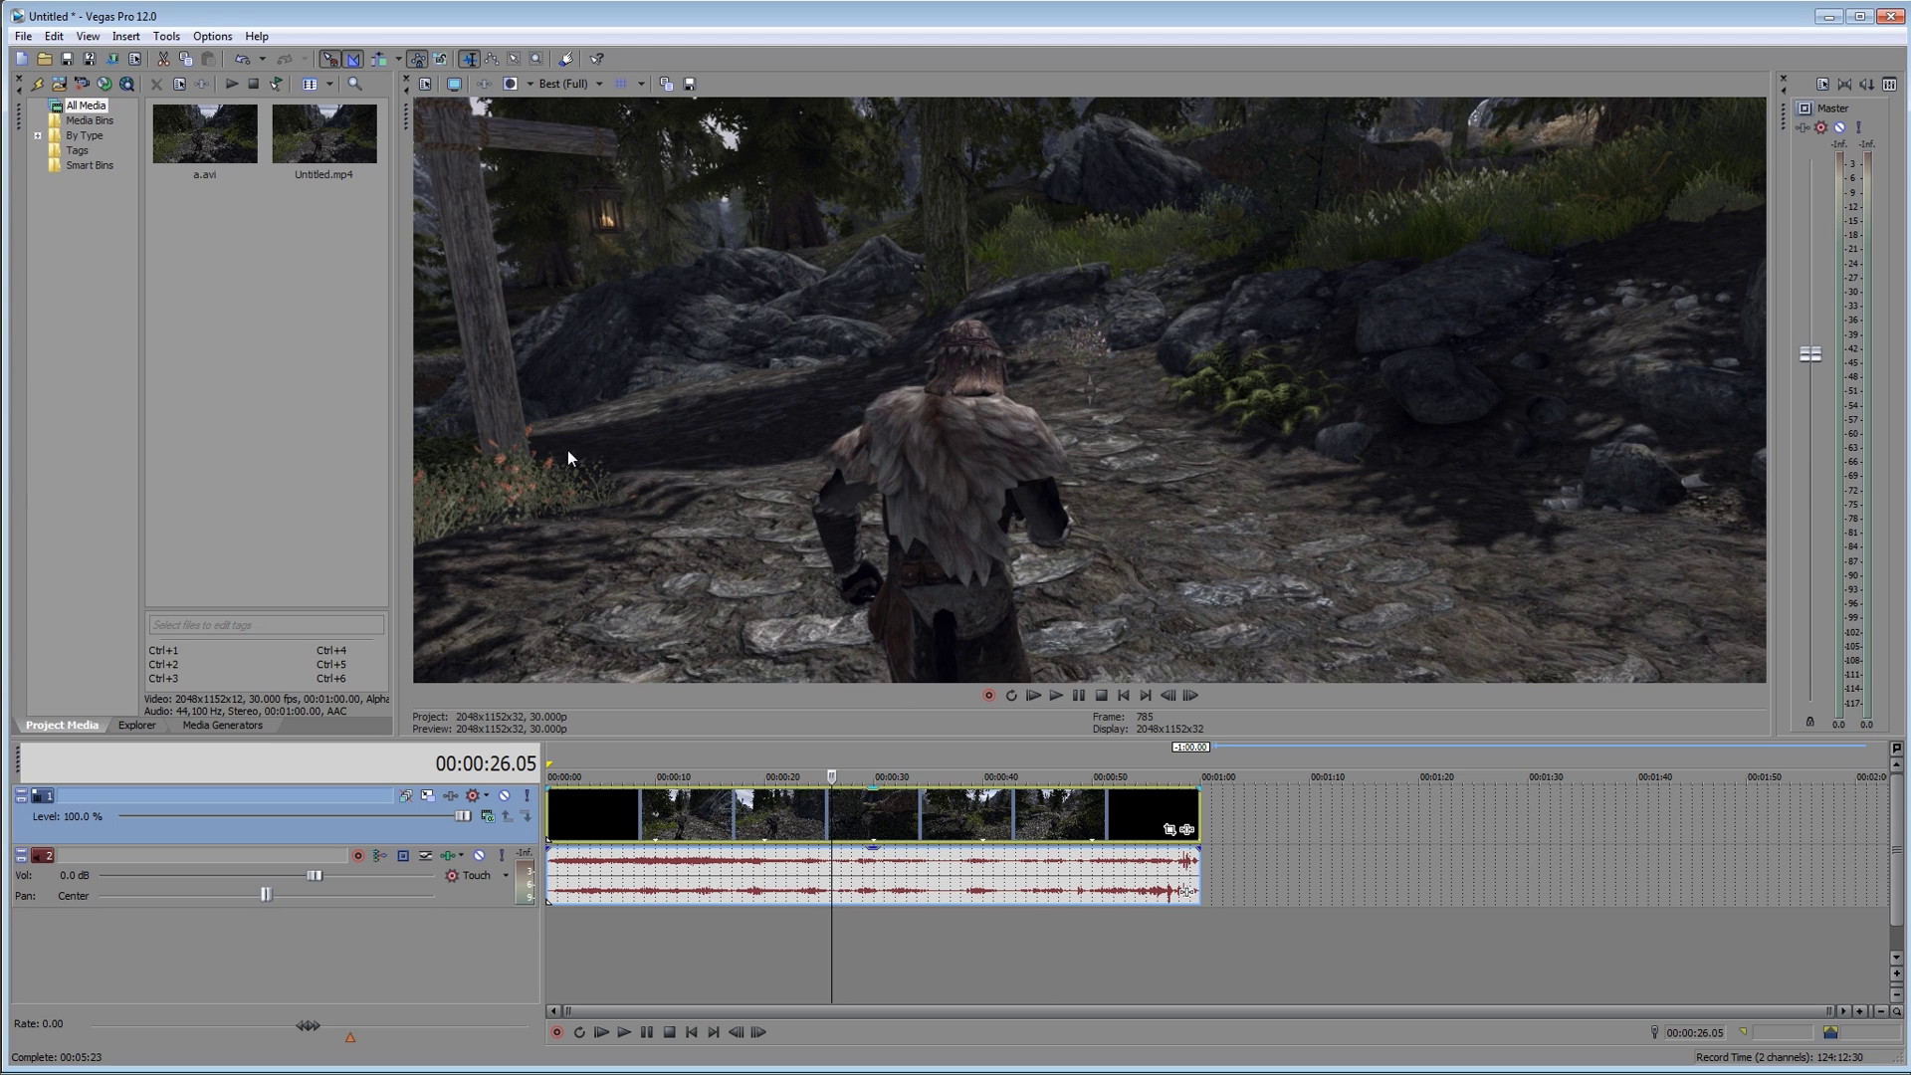
Open the Render As settings and choose the MainConcept AVC/AAC template Internet HD 1080p
click(112, 59)
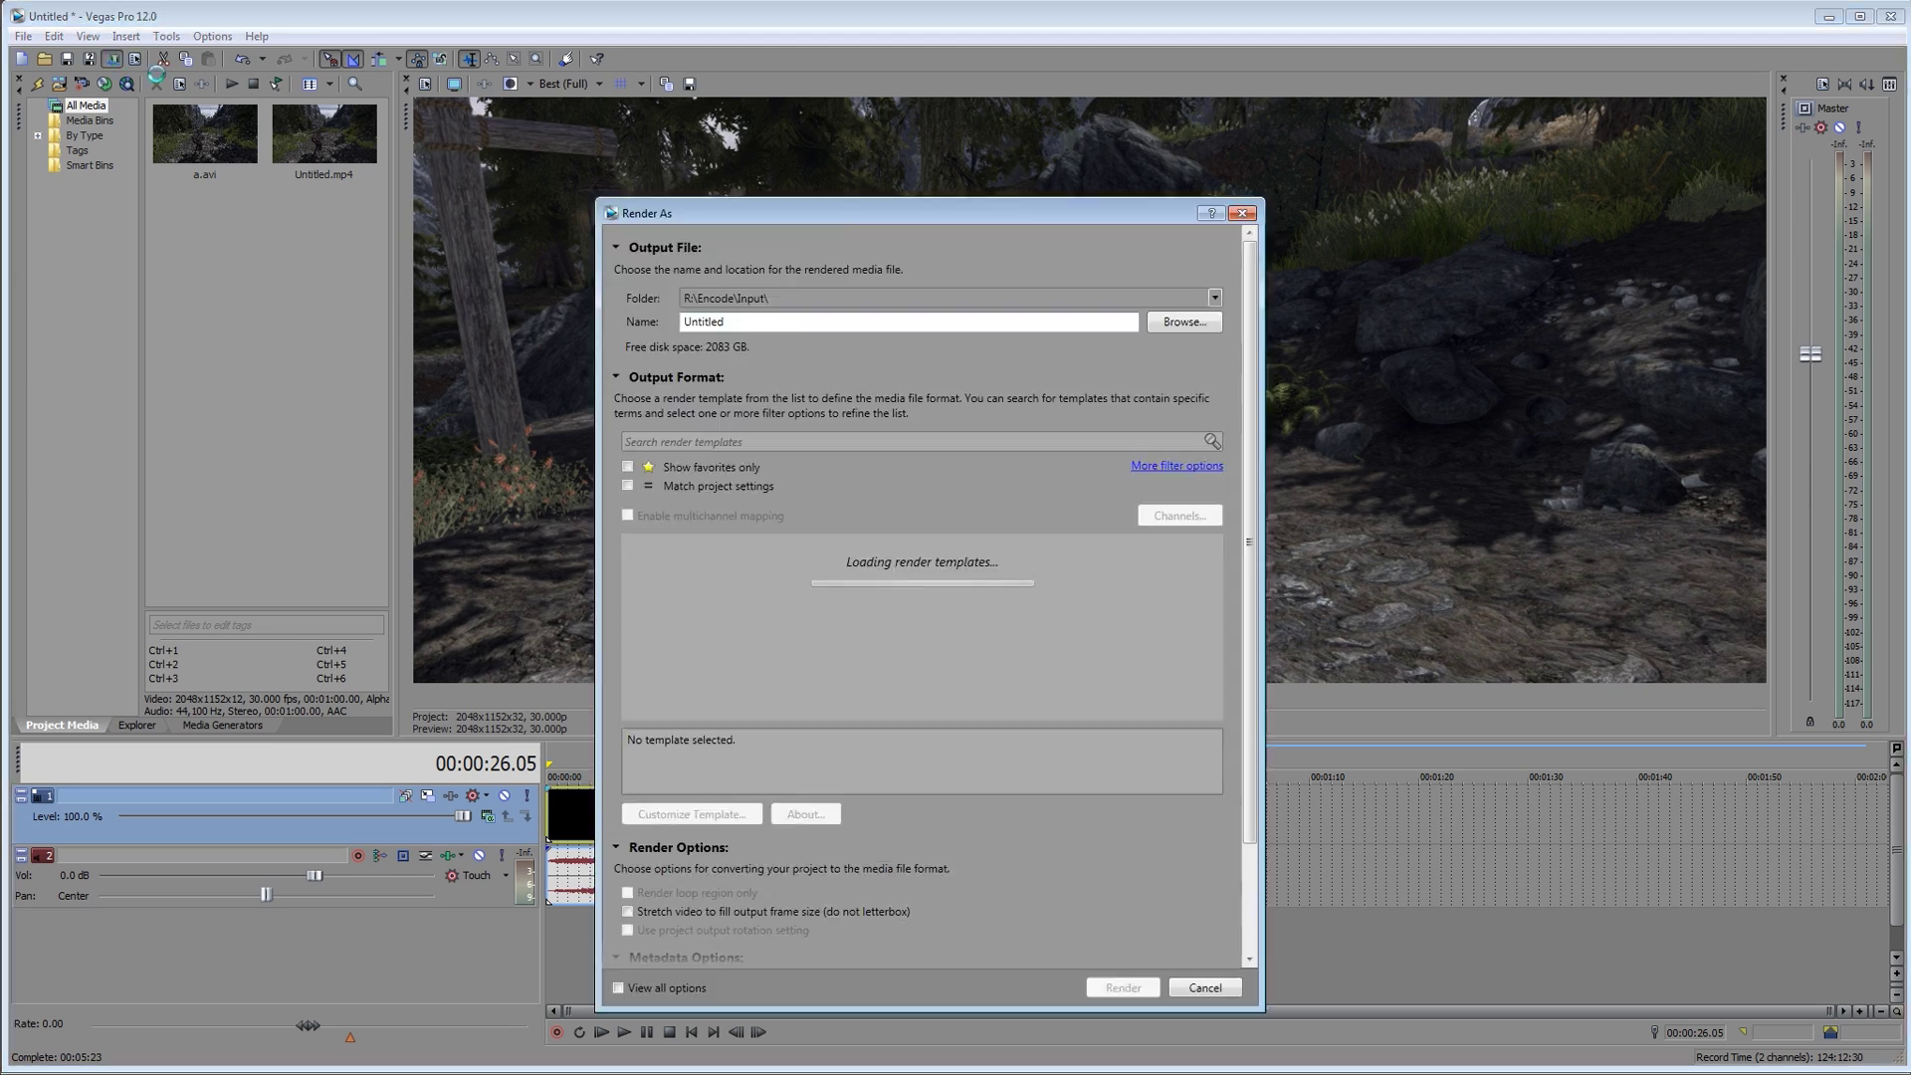
drag(862, 215, 854, 173)
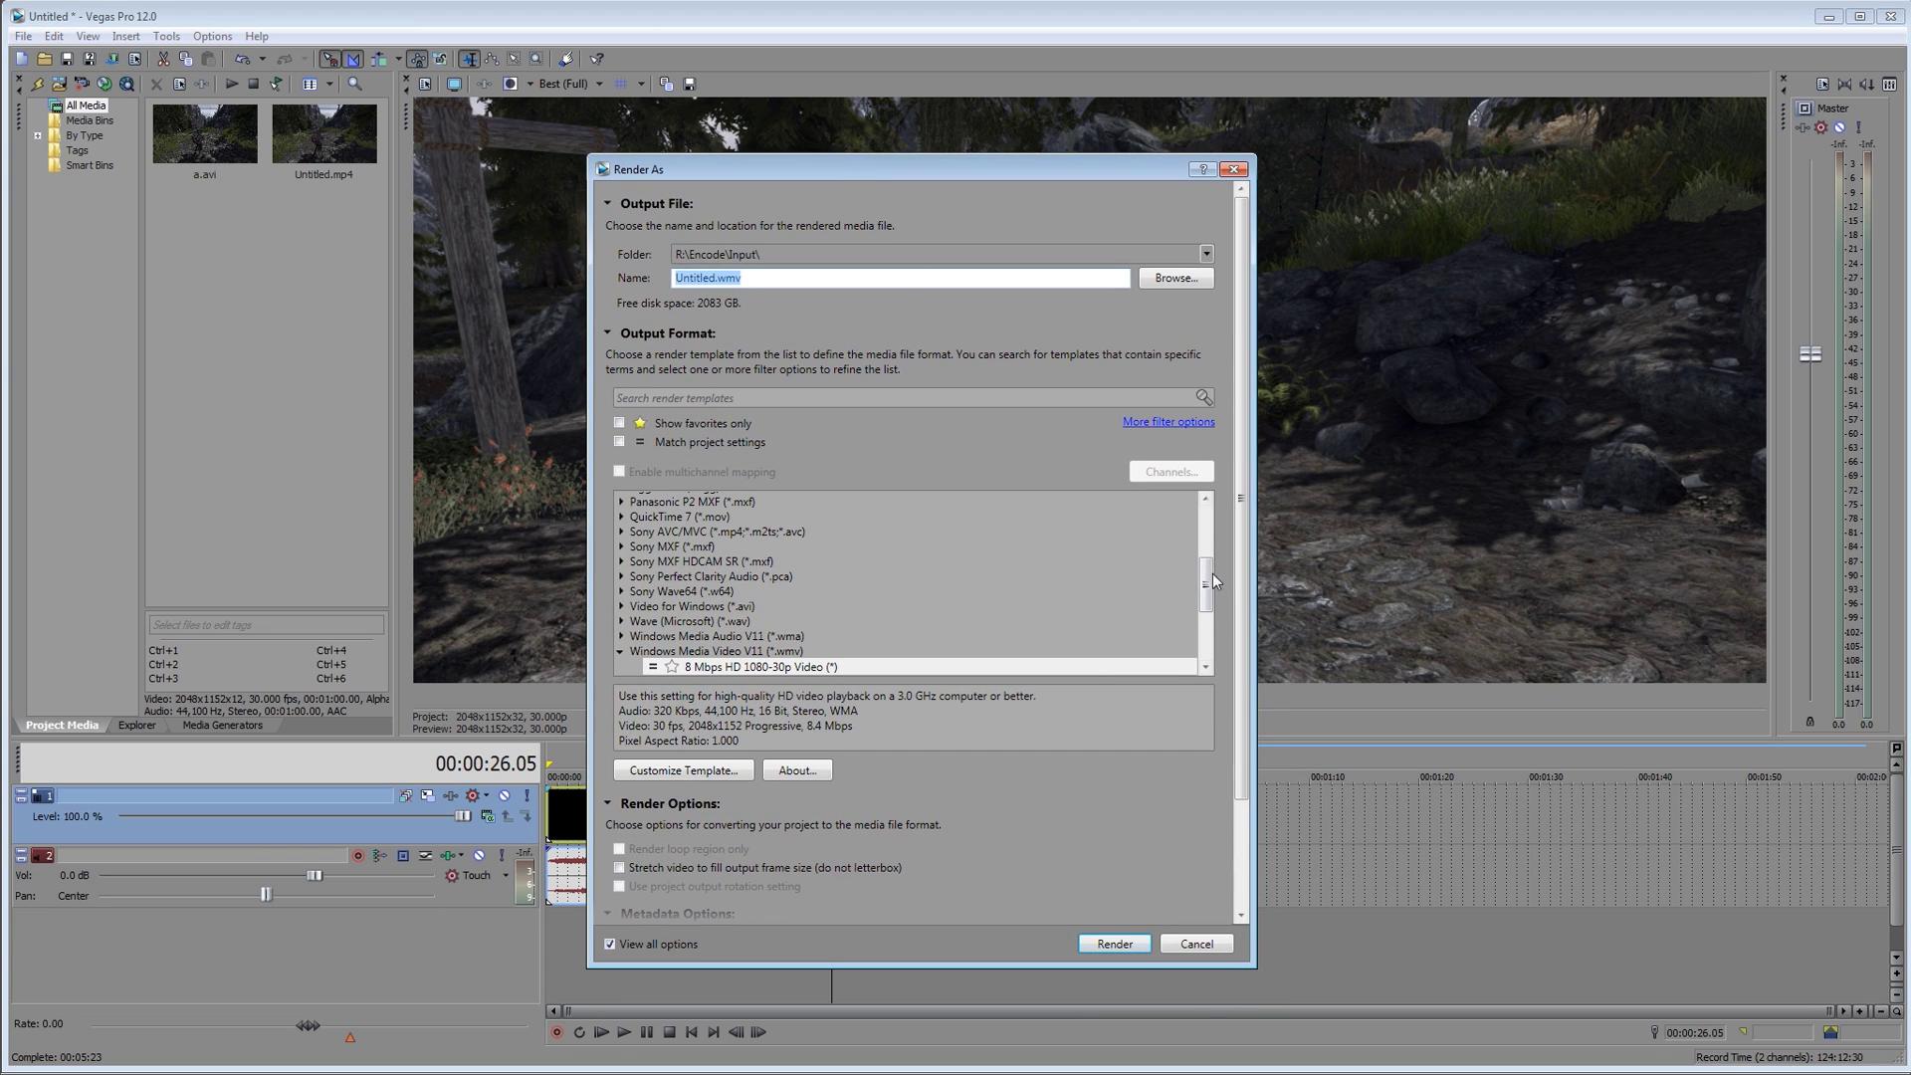
scroll(649, 631, down, 2)
double_click(649, 630)
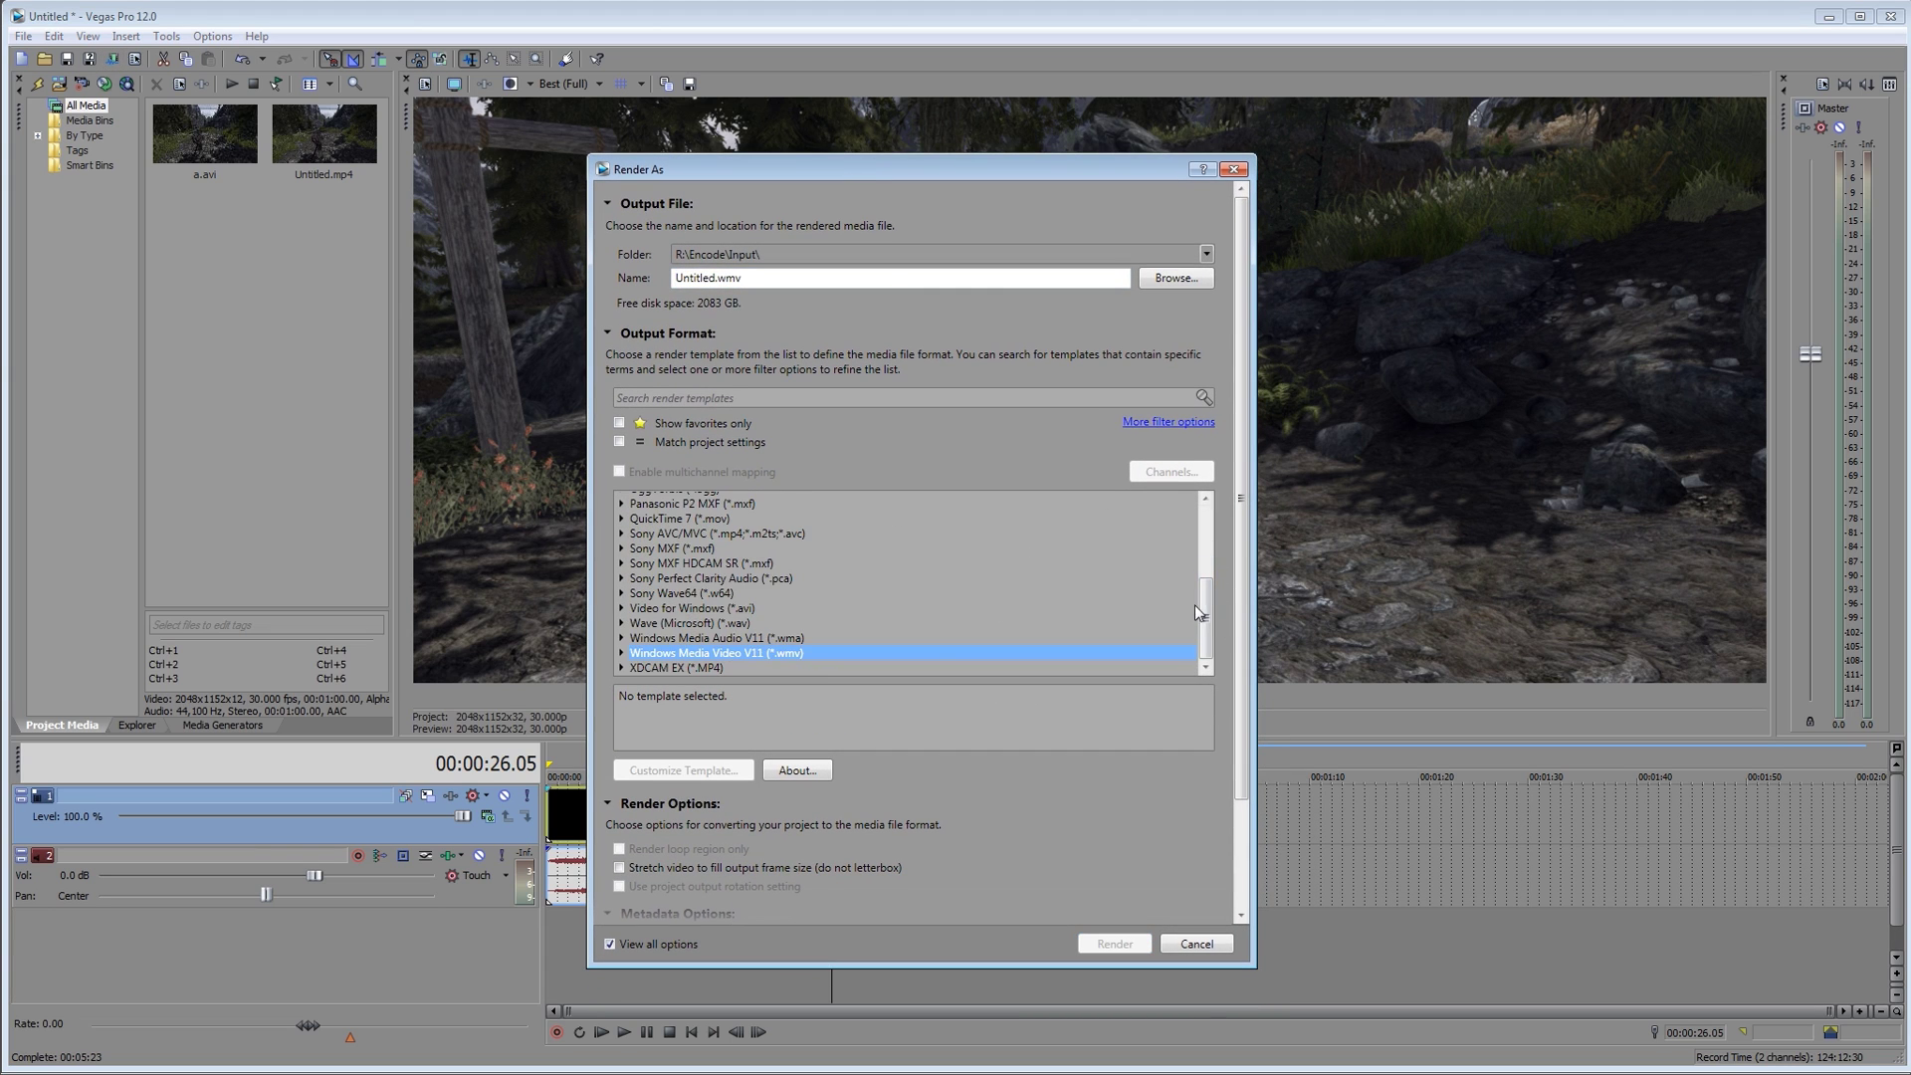
drag(1201, 614, 1207, 571)
click(621, 537)
click(750, 545)
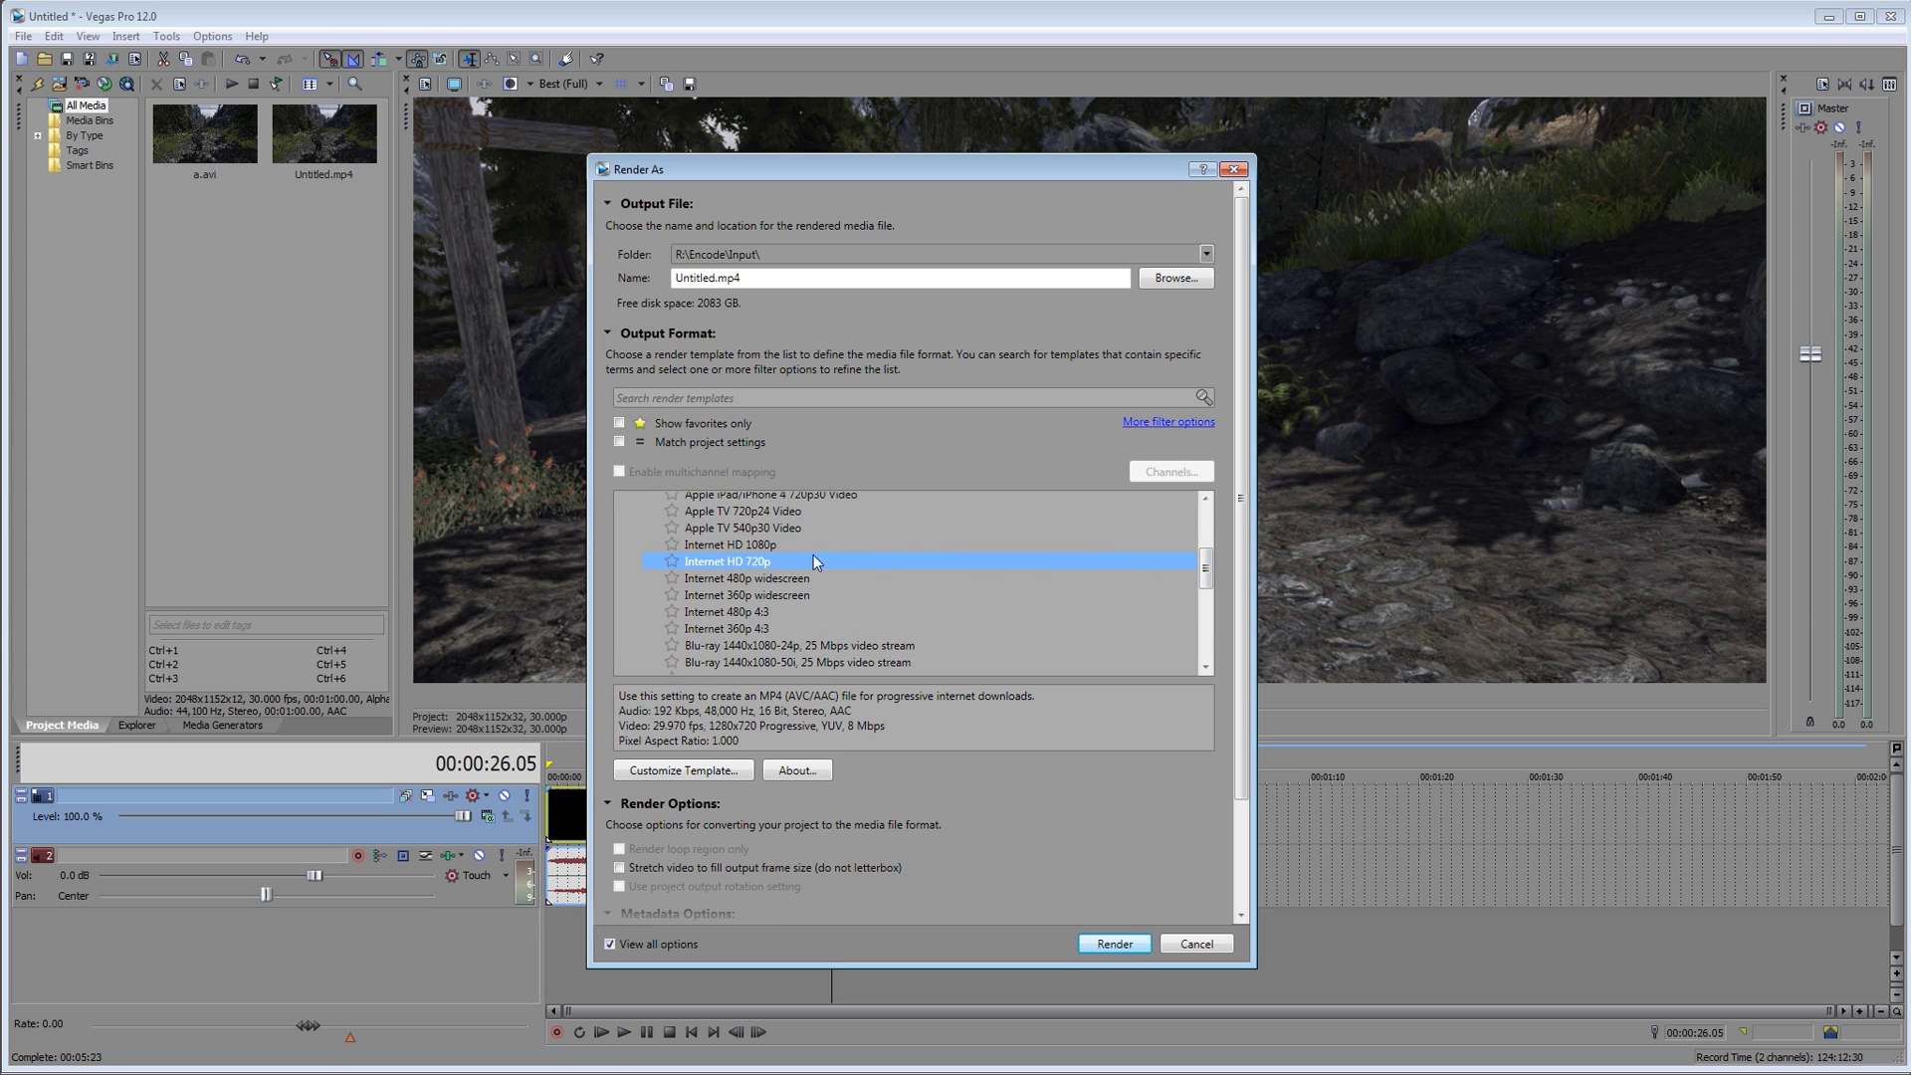
Customize the Internet HD 1080p template with a frame rate of 30 and the High profile
click(684, 769)
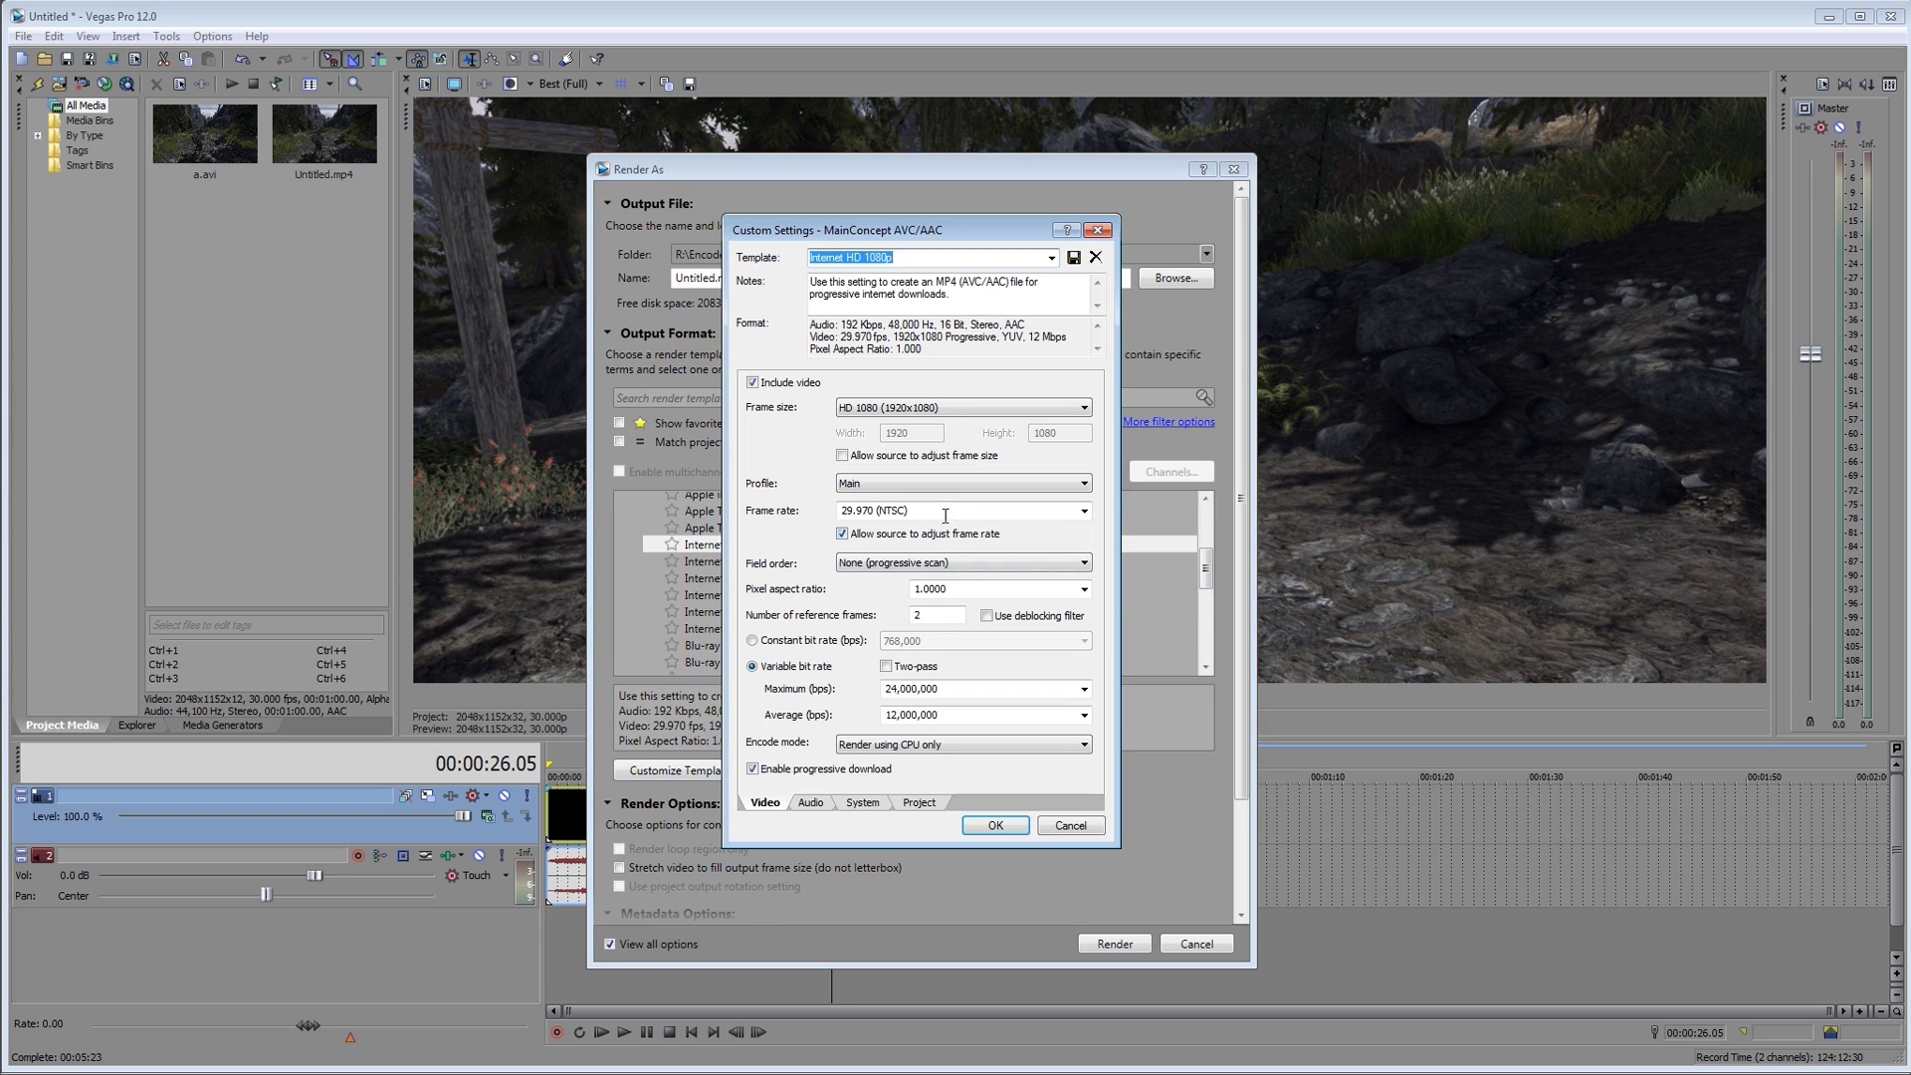
text(30)
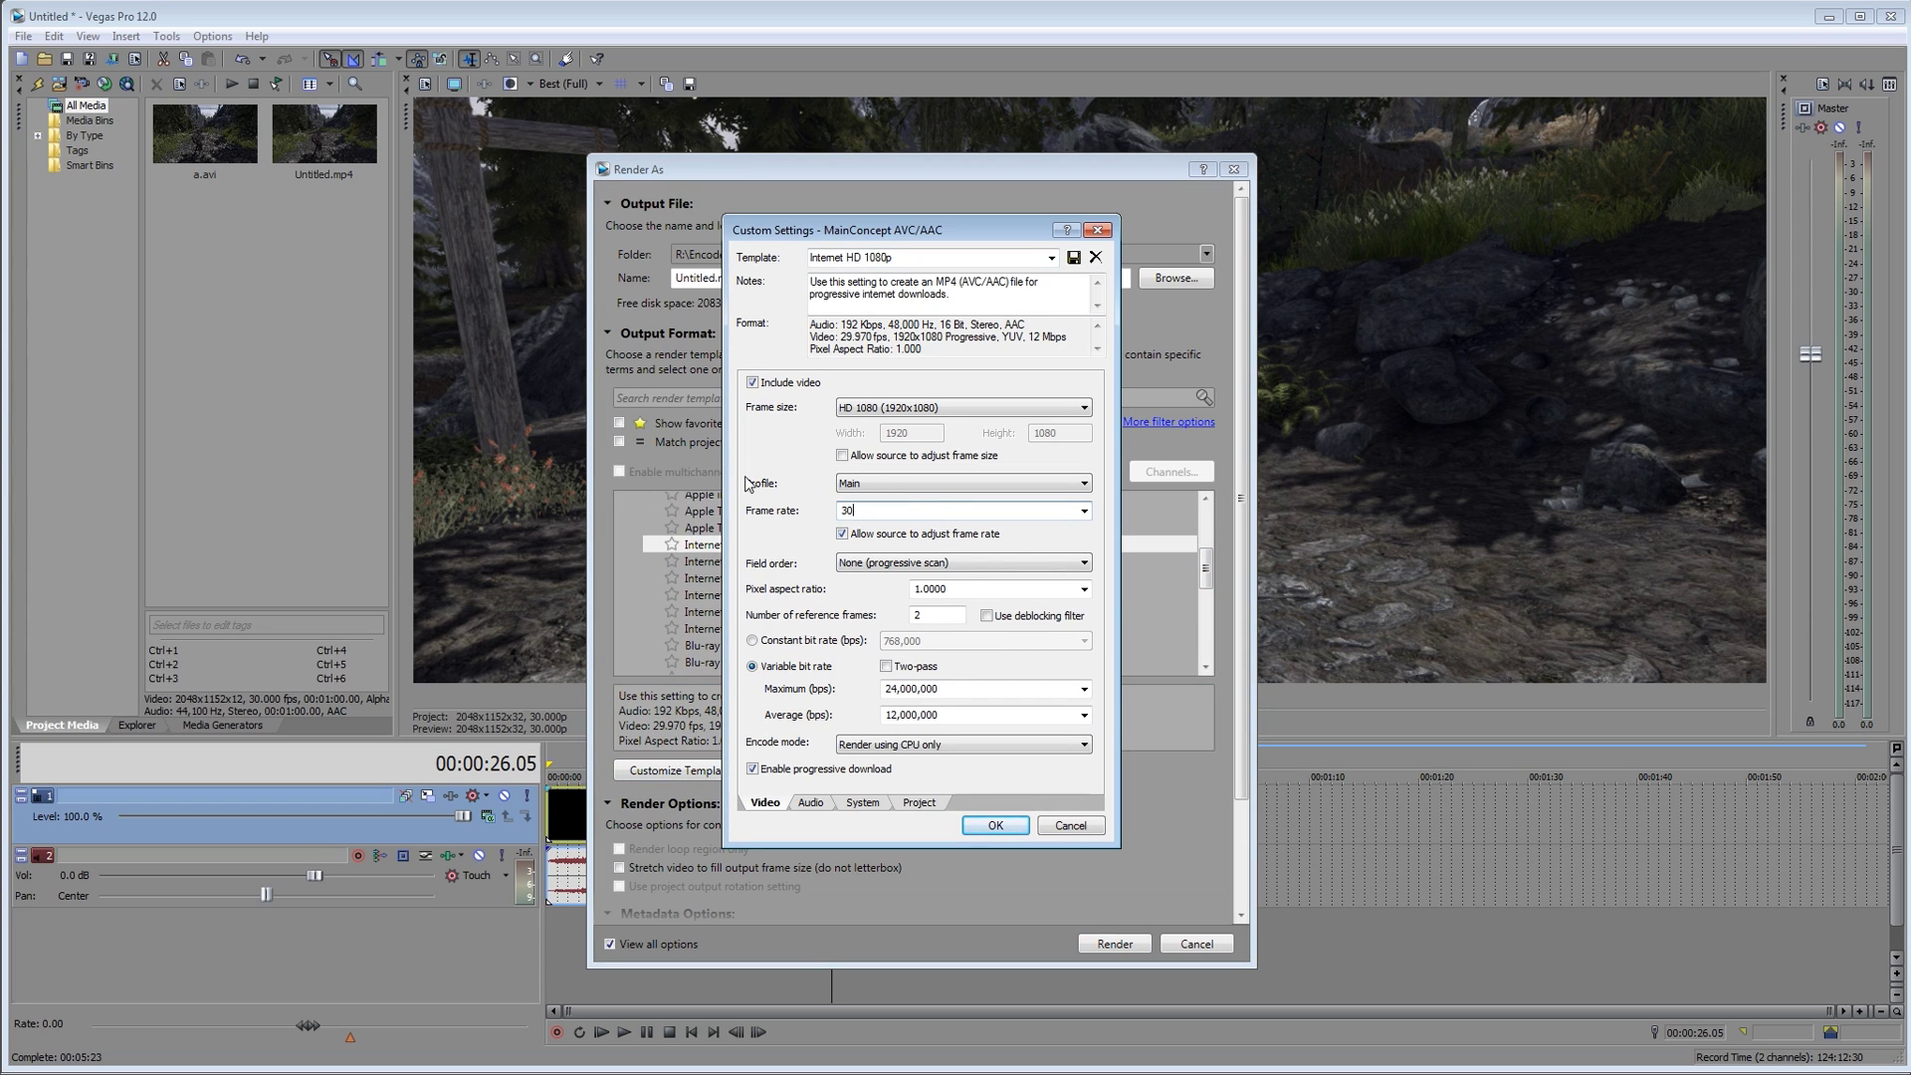
click(940, 485)
click(893, 525)
Switch the render template to a custom frame size of 2048 by 1152
click(1007, 408)
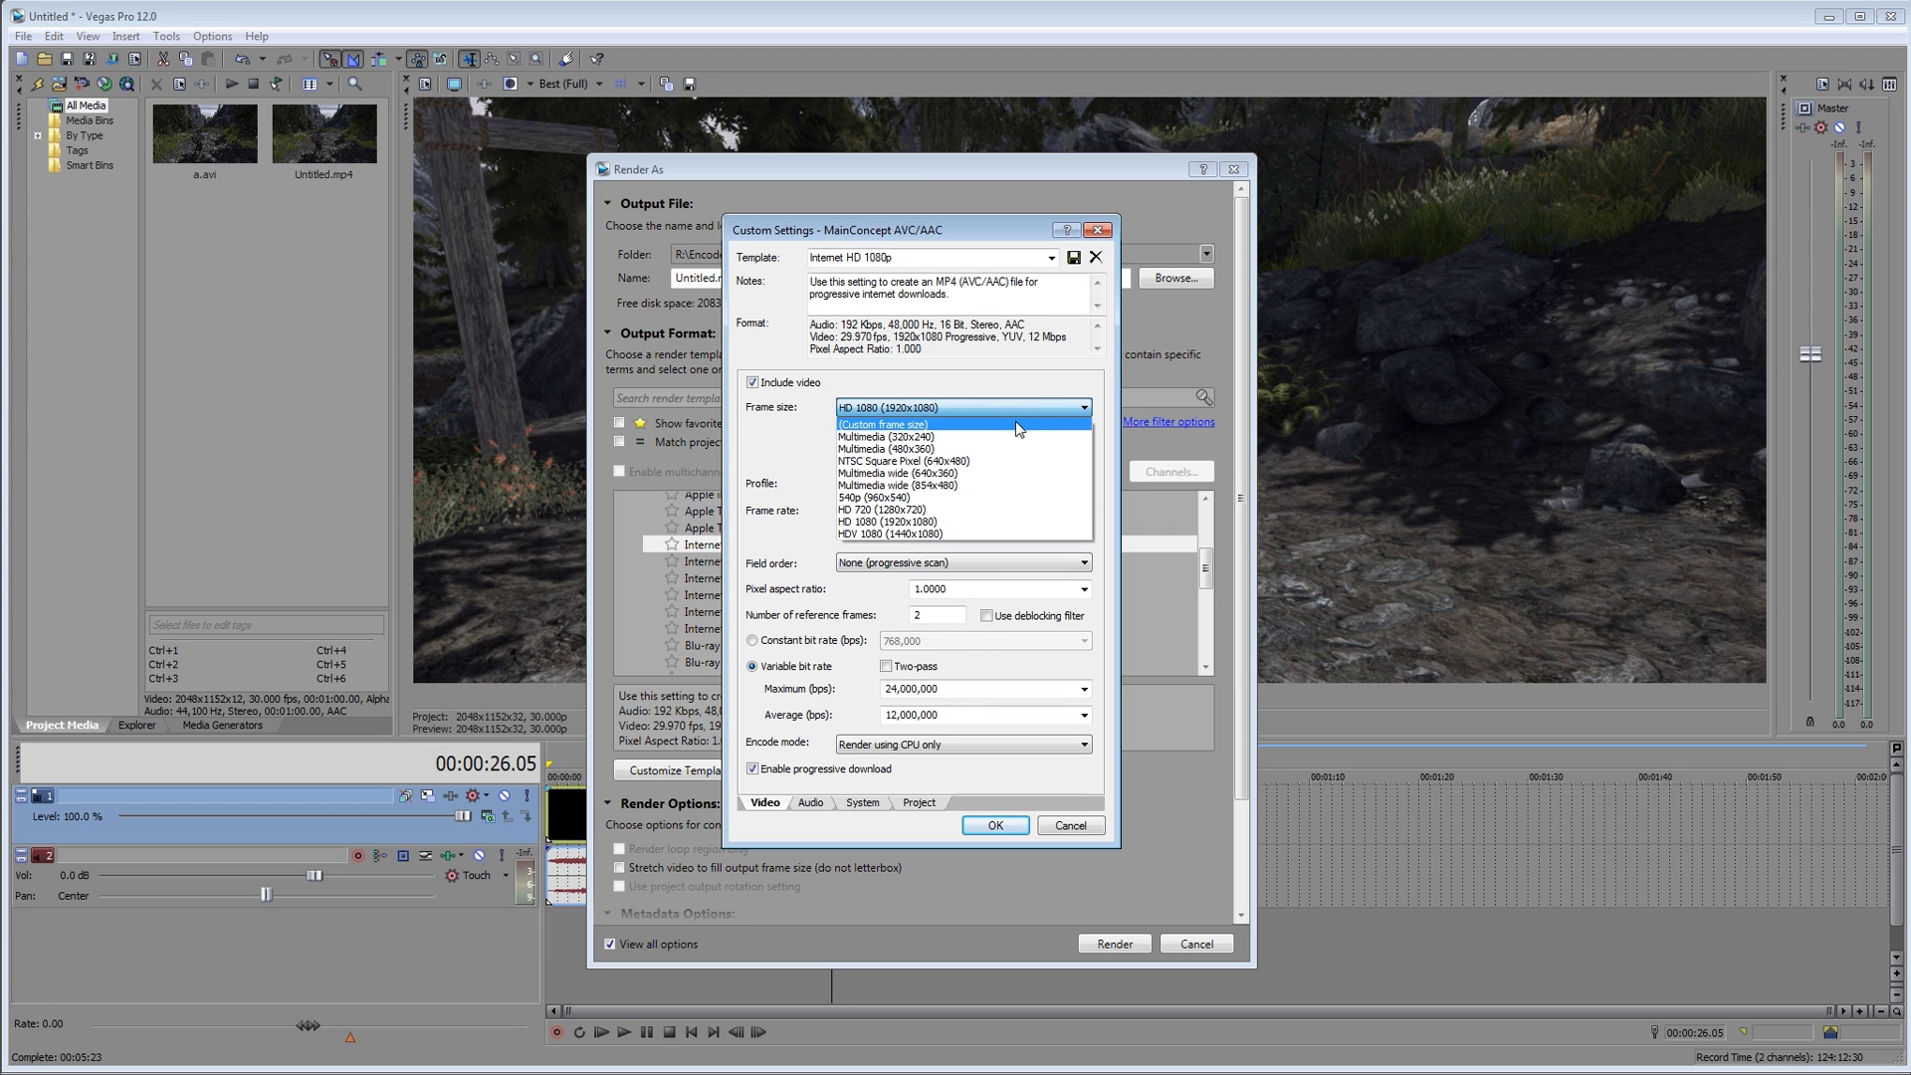
click(884, 424)
double_click(901, 433)
text(2048)
key(Tab)
text(1152)
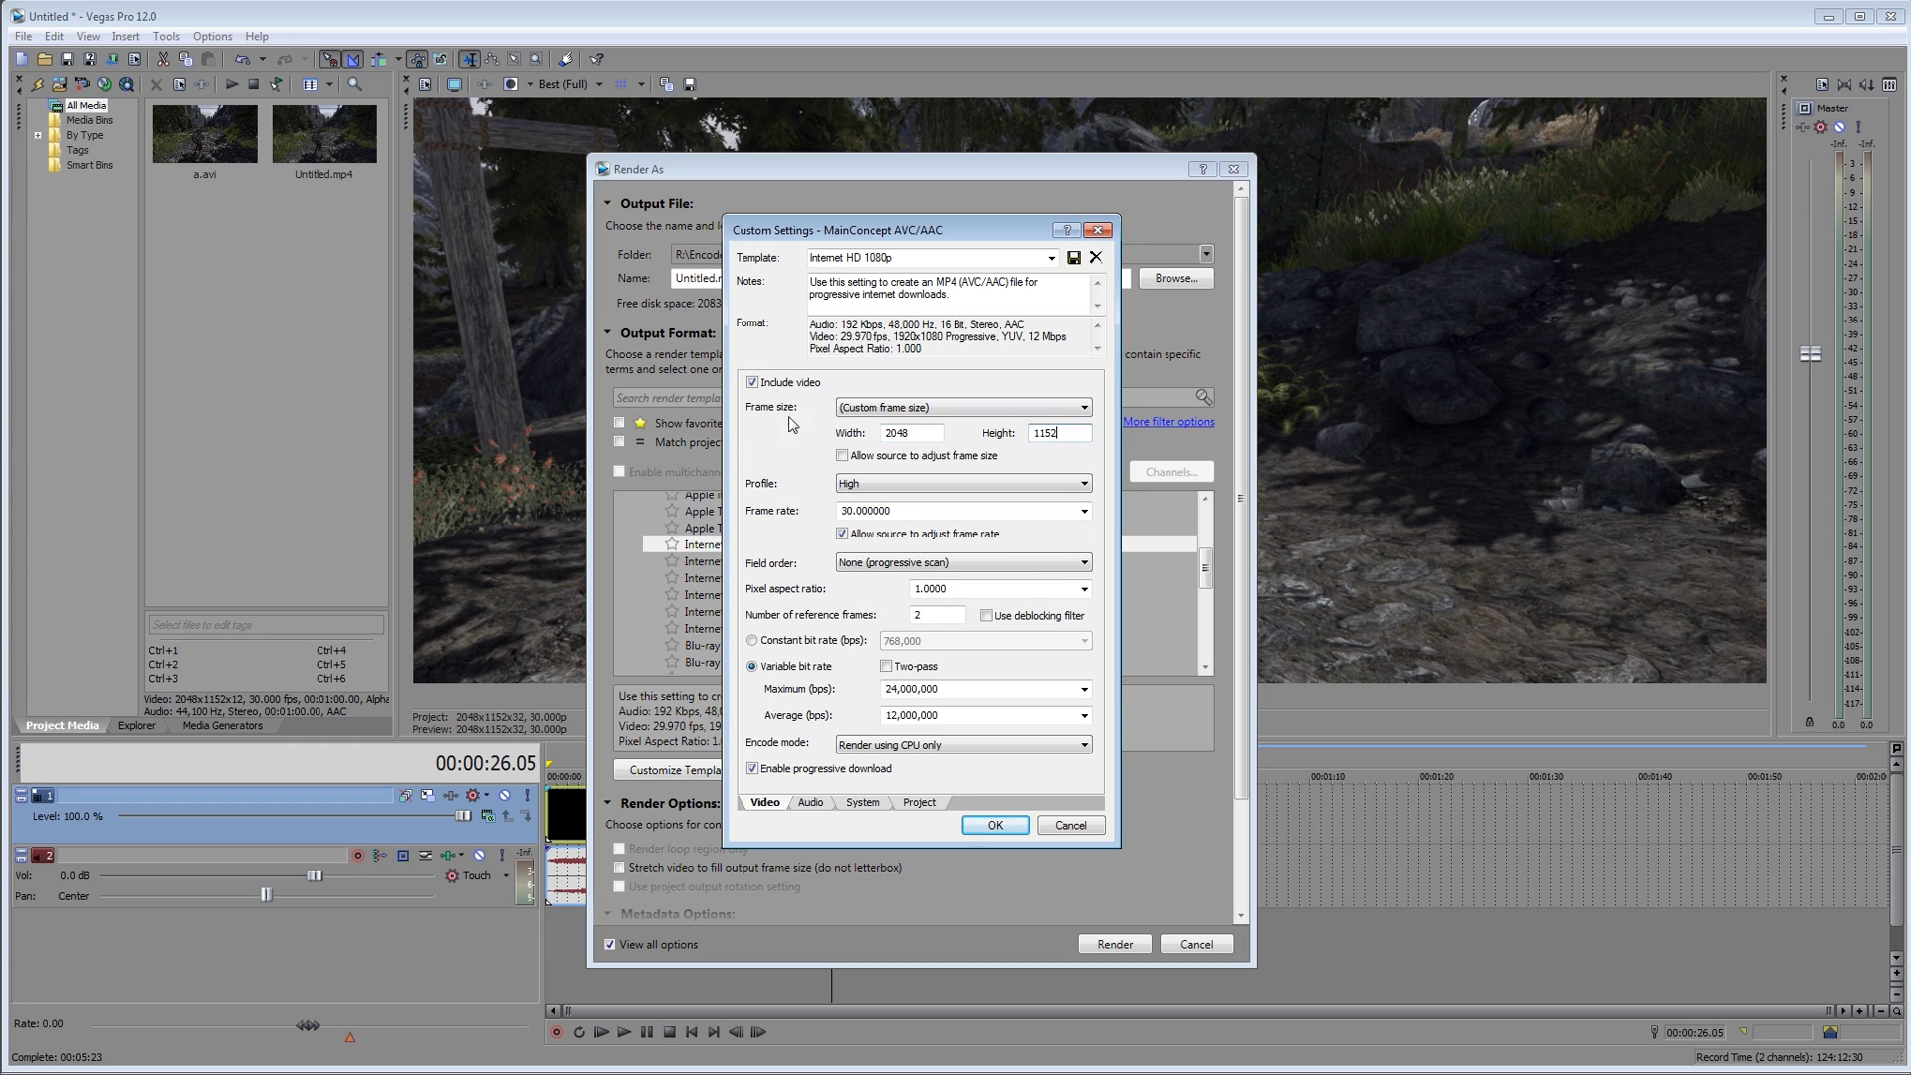
Set the variable bit rate to an average of 24,000,000 bps and a maximum of 30,000,000 bps
double_click(911, 714)
click(884, 724)
key(Delete)
key(Delete)
key(Delete)
text(124)
click(889, 696)
key(BackSpace)
key(Delete)
text(30)
key(Tab)
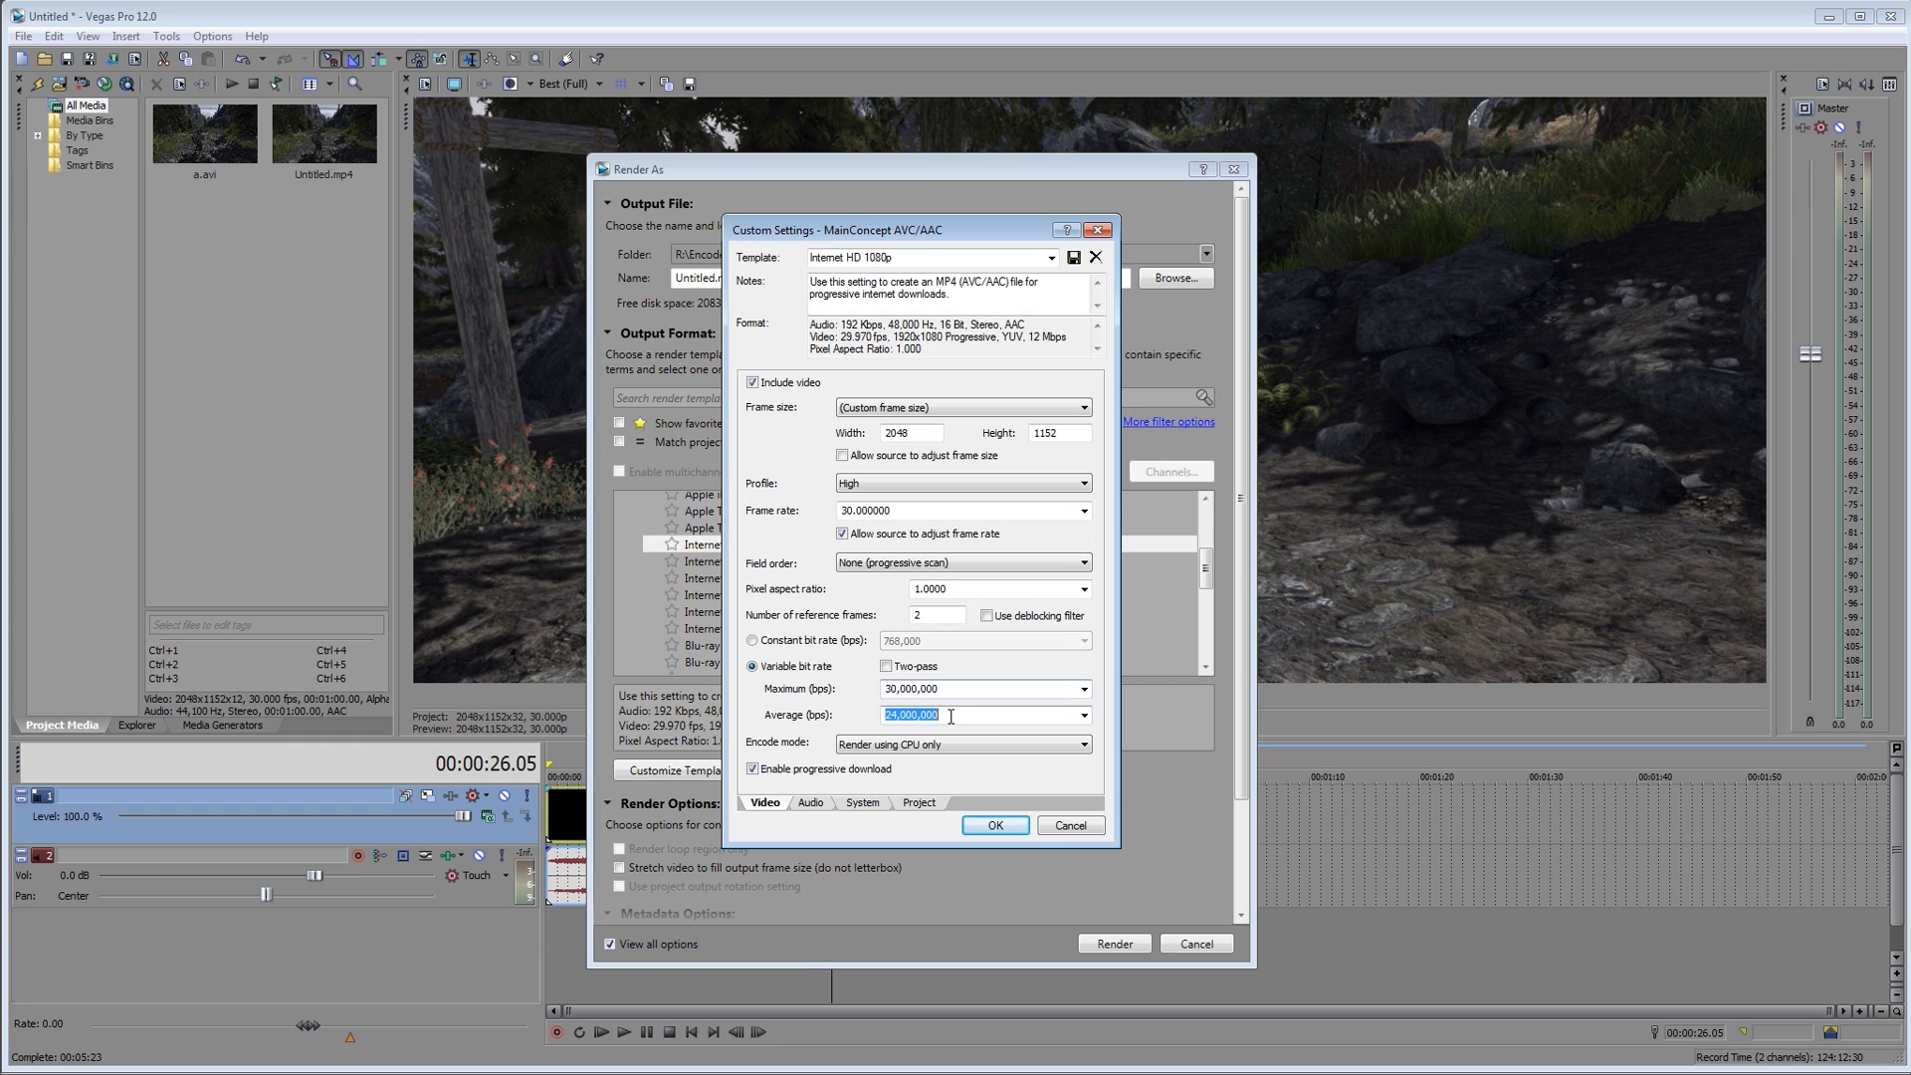
double_click(924, 438)
key(Tab)
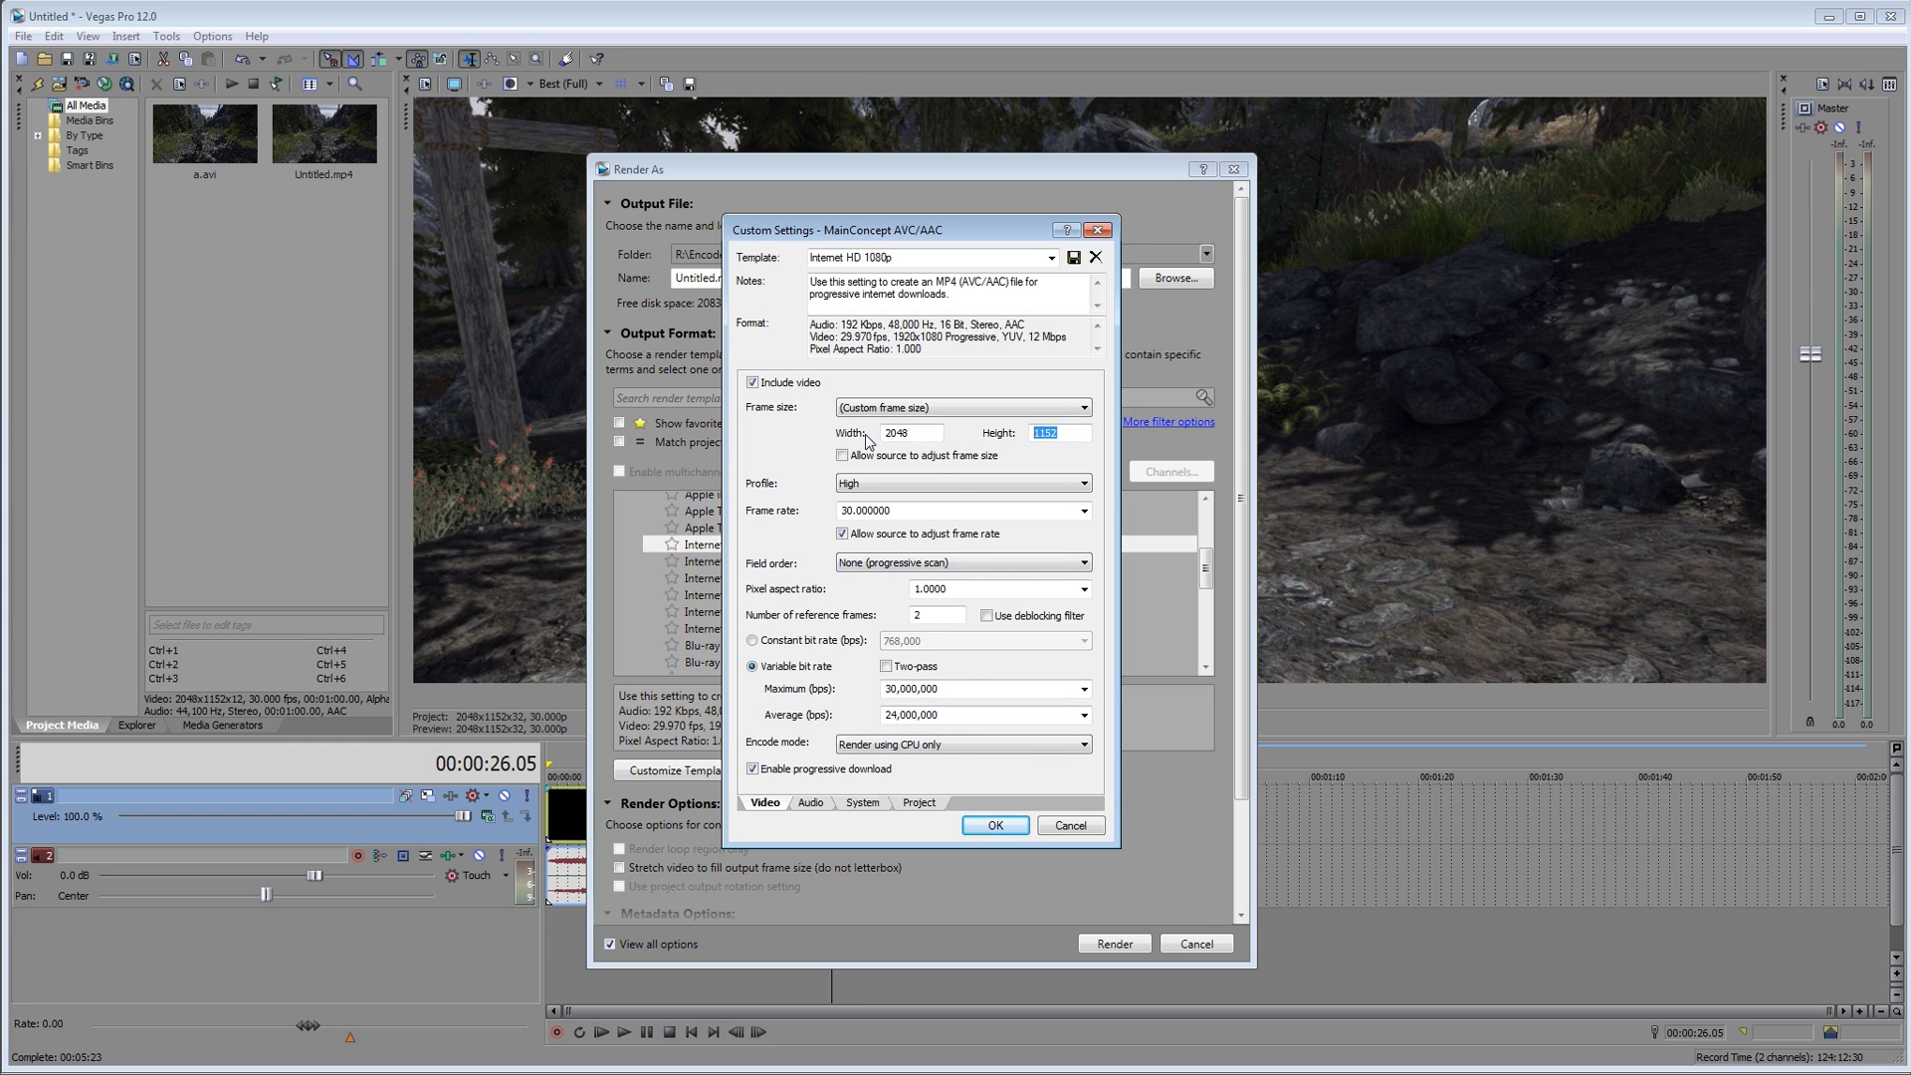
Set the render's audio sample rate to 44,100 Hz and choose a higher audio bit rate
click(808, 805)
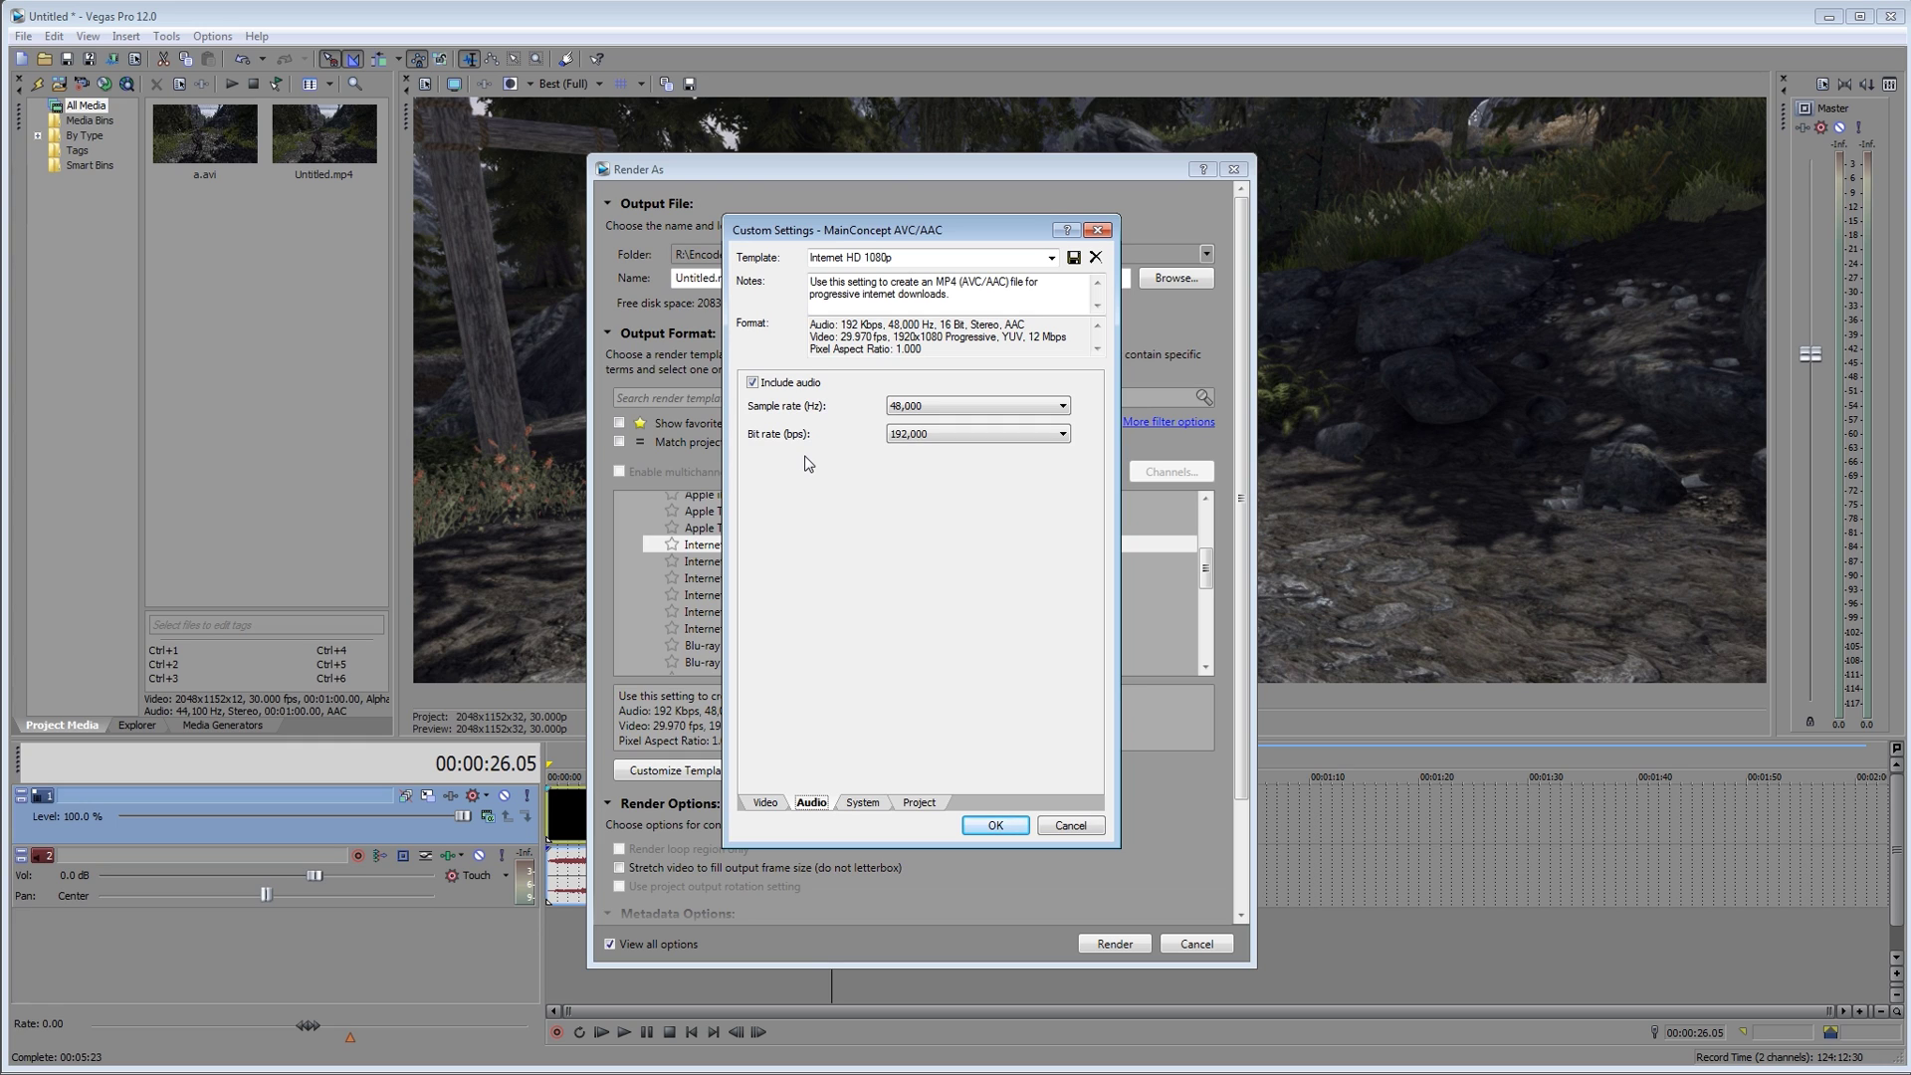
click(904, 406)
click(904, 508)
click(955, 434)
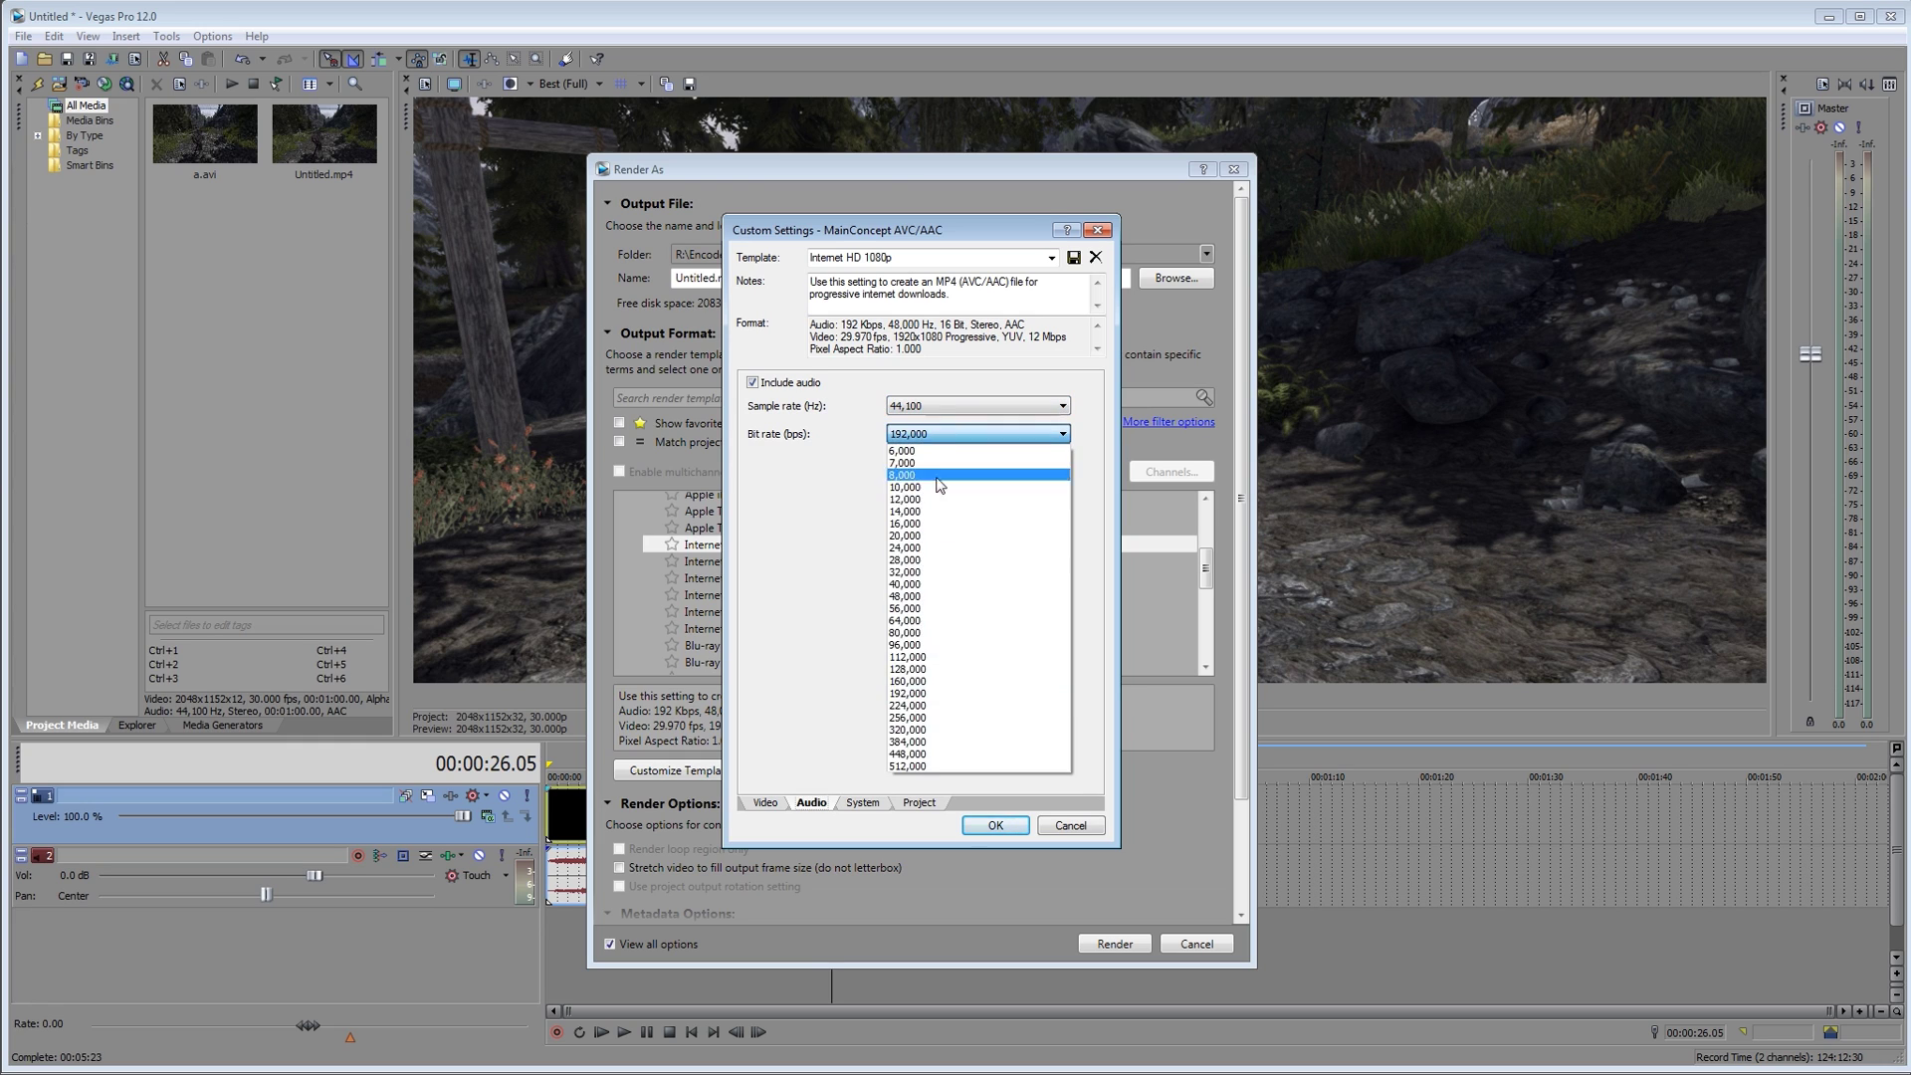
click(924, 738)
Return to the video settings, accept the custom template and close the render settings without rendering
click(765, 803)
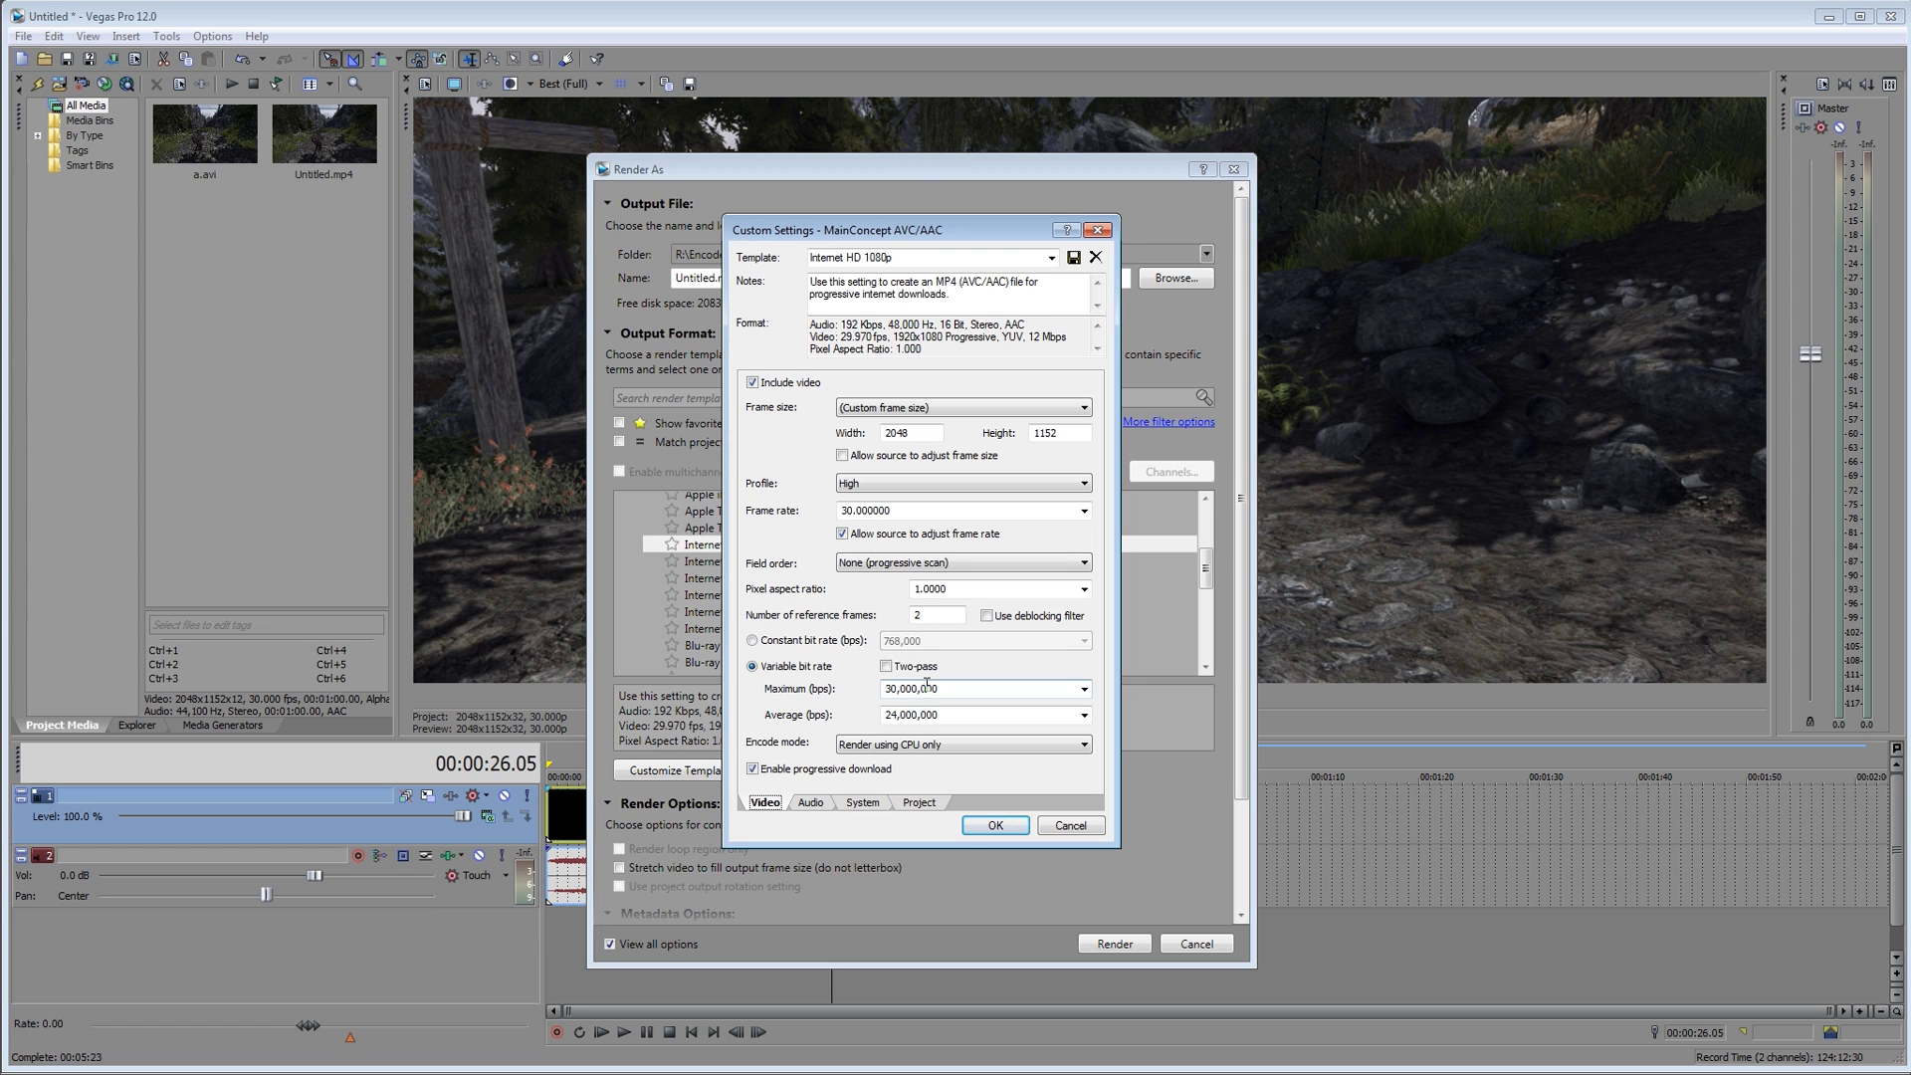
click(995, 825)
click(1196, 942)
Scale the video to fit the preview window so the whole frame shows
right_click(741, 459)
click(798, 548)
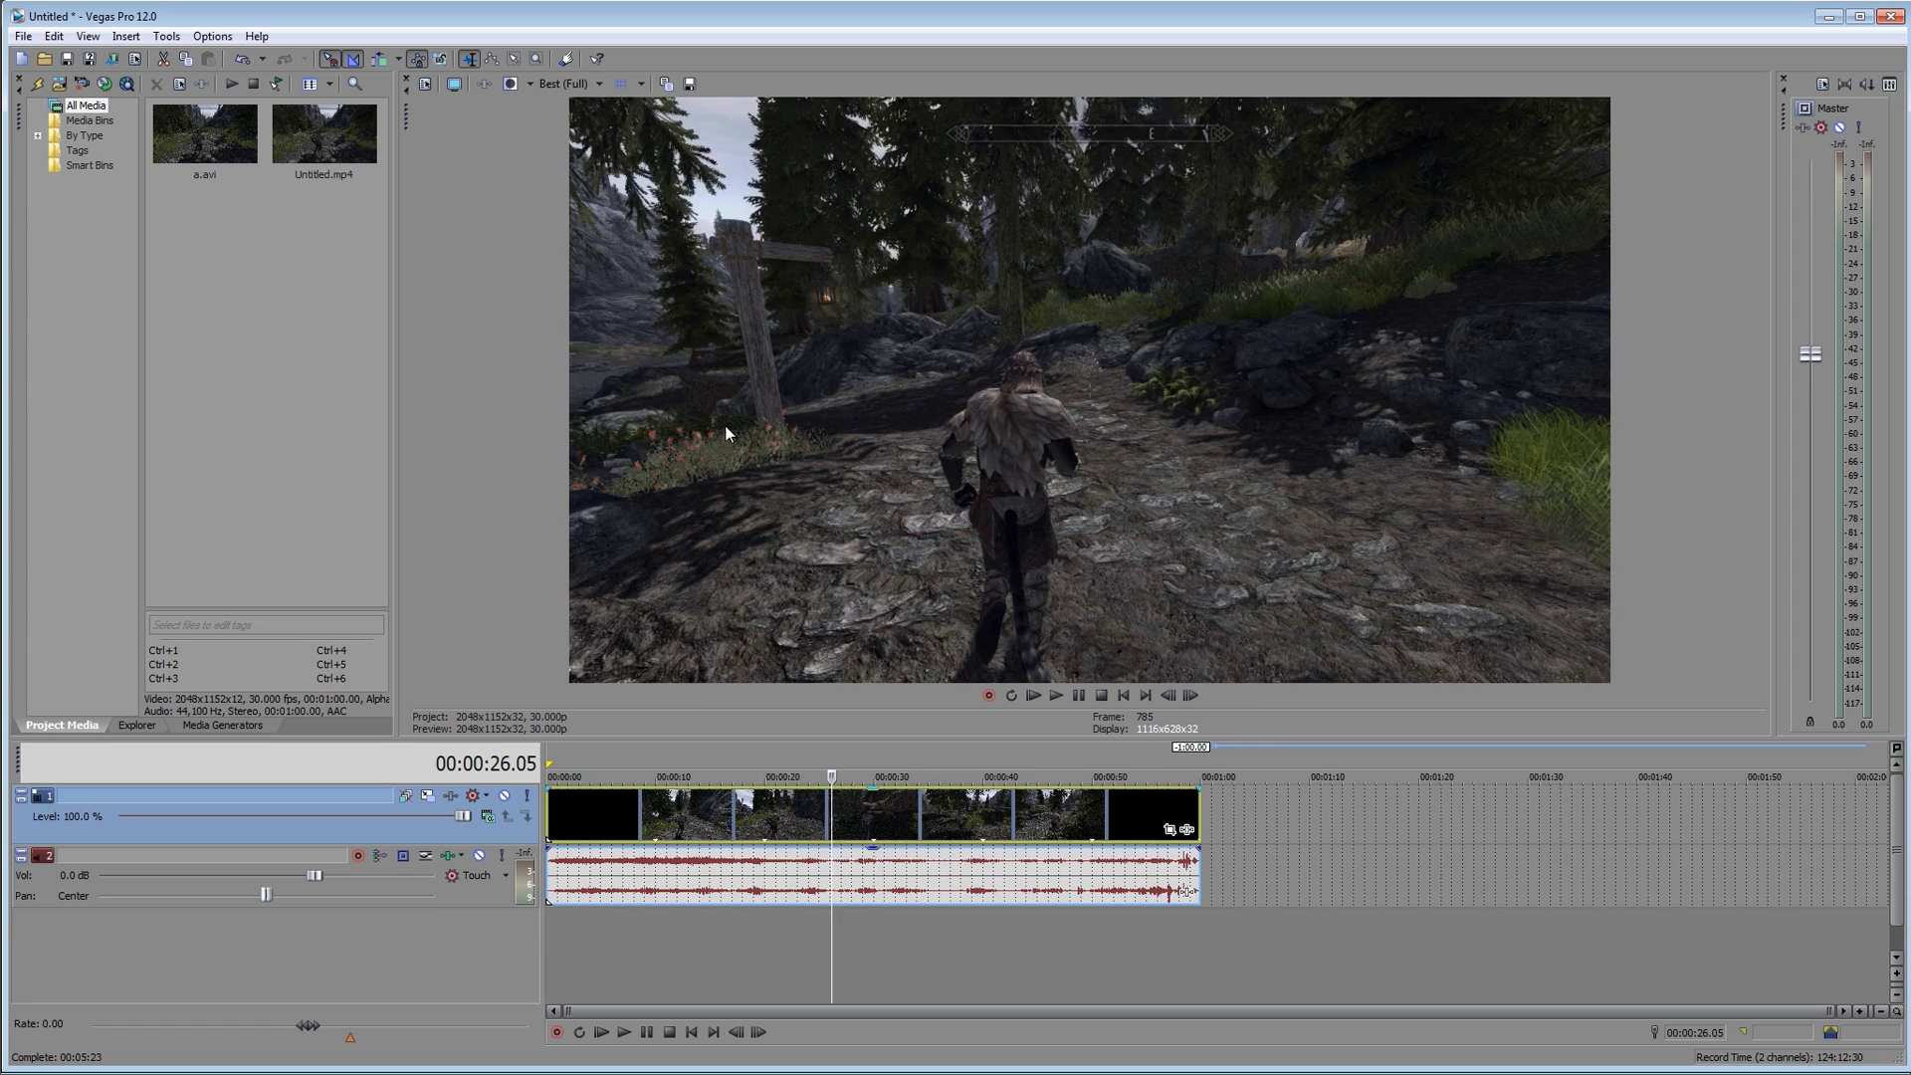